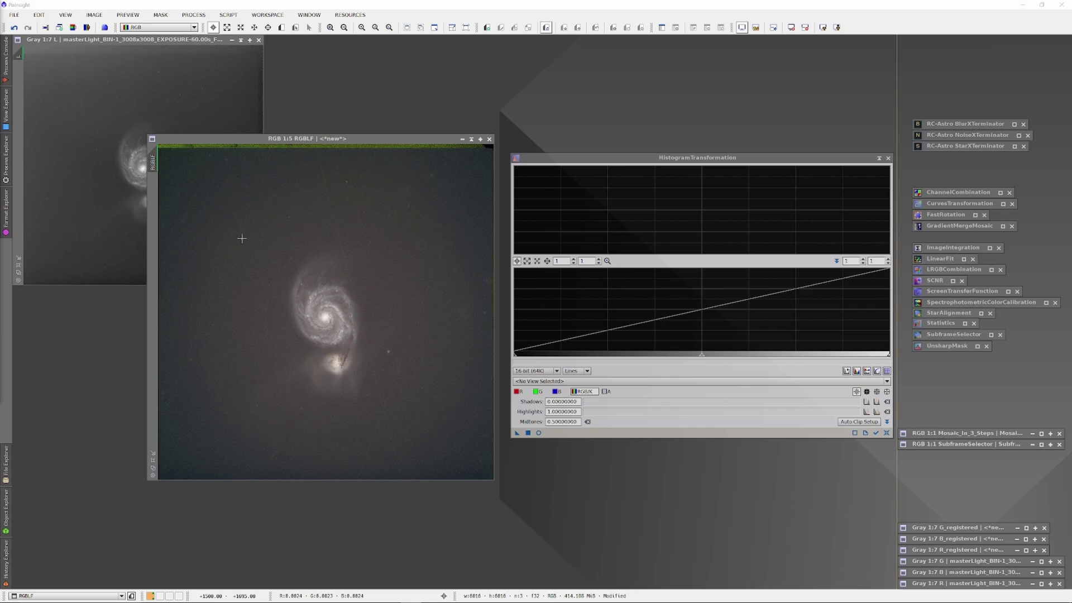
Step: Load the RGBLF view into HistogramTransformation and open its real-time preview, keeping the dialog clear of the preview
drag(152, 163, 550, 383)
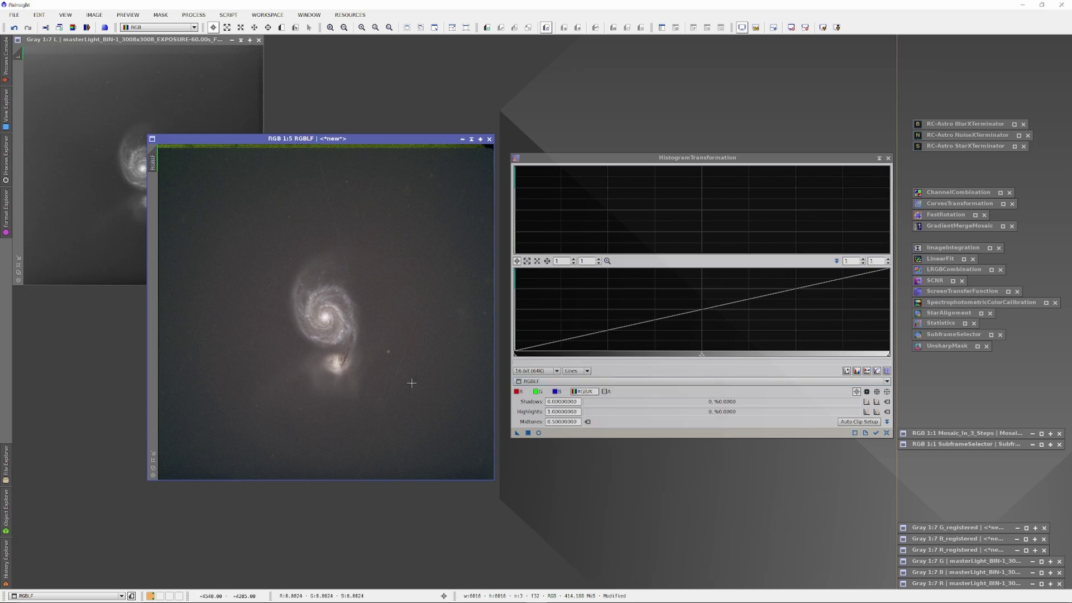
click(539, 433)
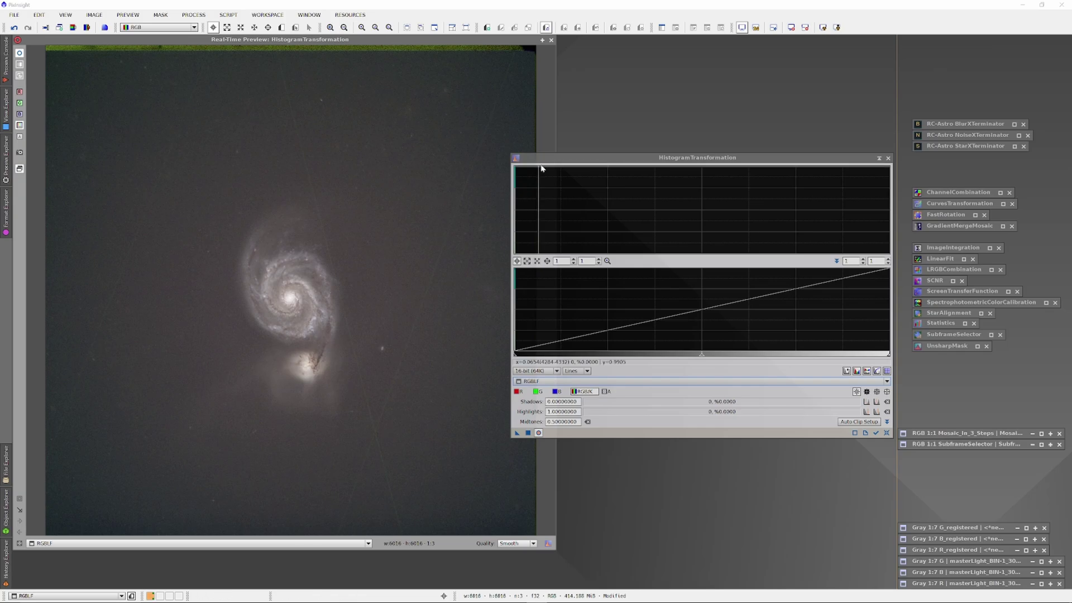
drag(544, 163, 570, 166)
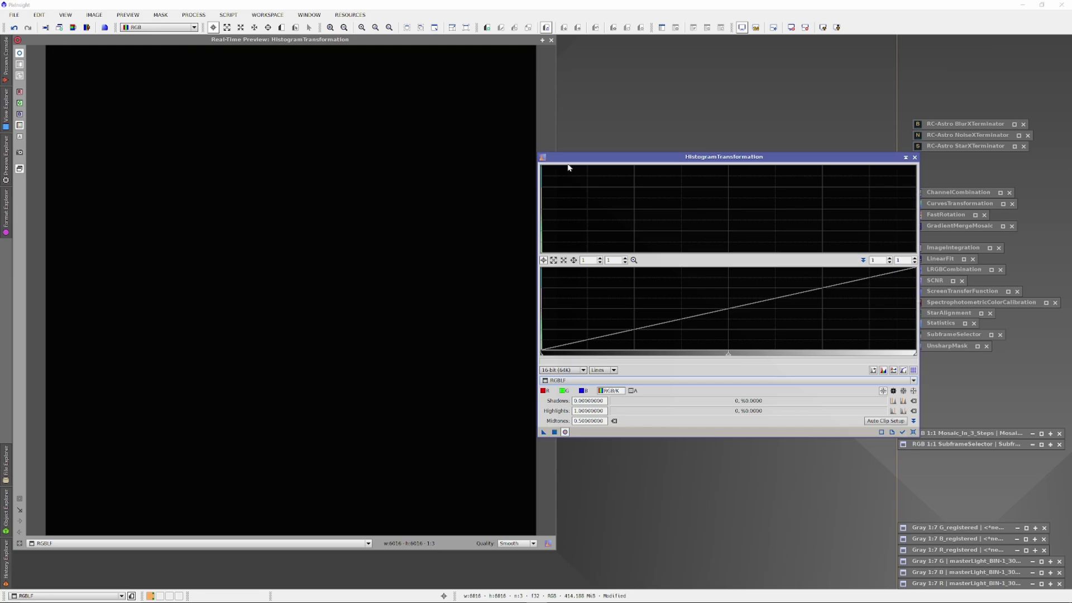
Step: Set the input histogram's vertical zoom to 20 and show the baseline of the curve
click(614, 260)
text(20)
key(Return)
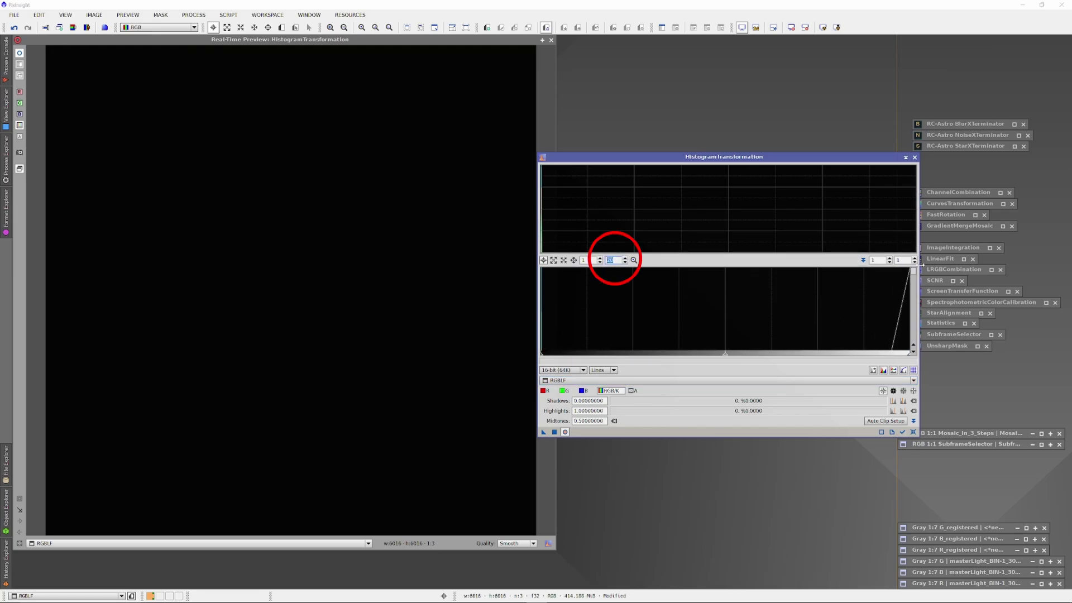
drag(914, 272, 914, 345)
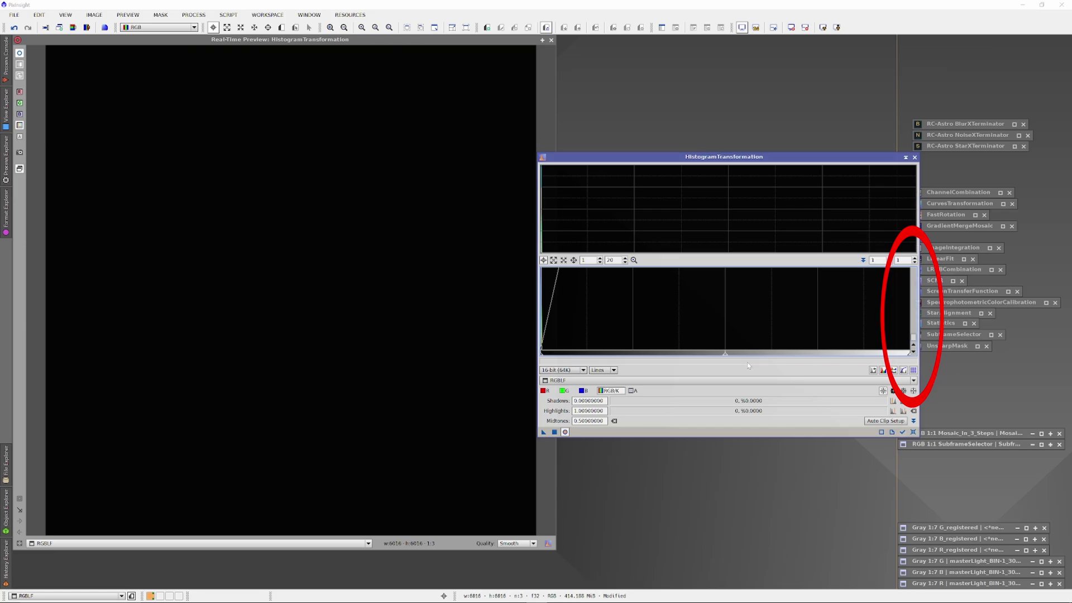
Step: Make an initial stretch of RGBLF with shadows at about 0.0015 and midtones at about 0.0022
drag(725, 354, 544, 355)
scroll(587, 269, up, 3)
scroll(588, 269, up, 10)
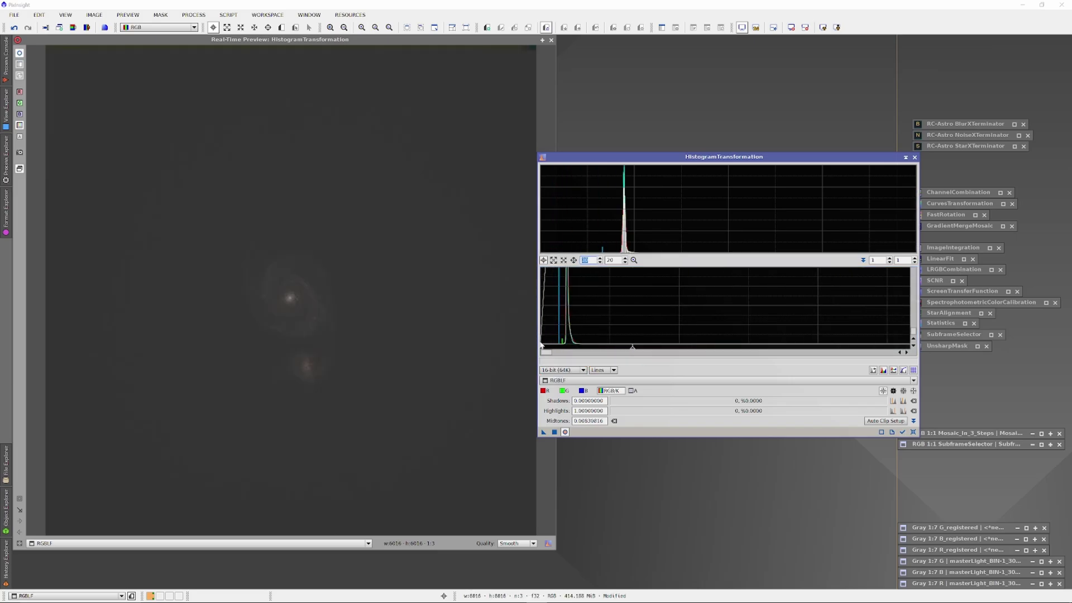
drag(541, 353, 557, 353)
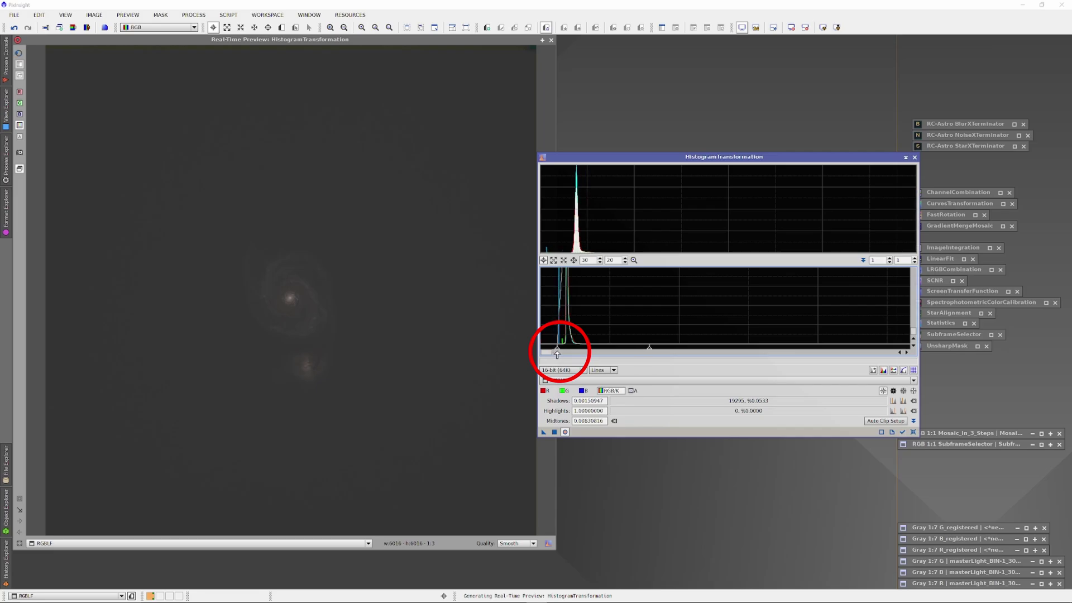
drag(650, 348, 582, 350)
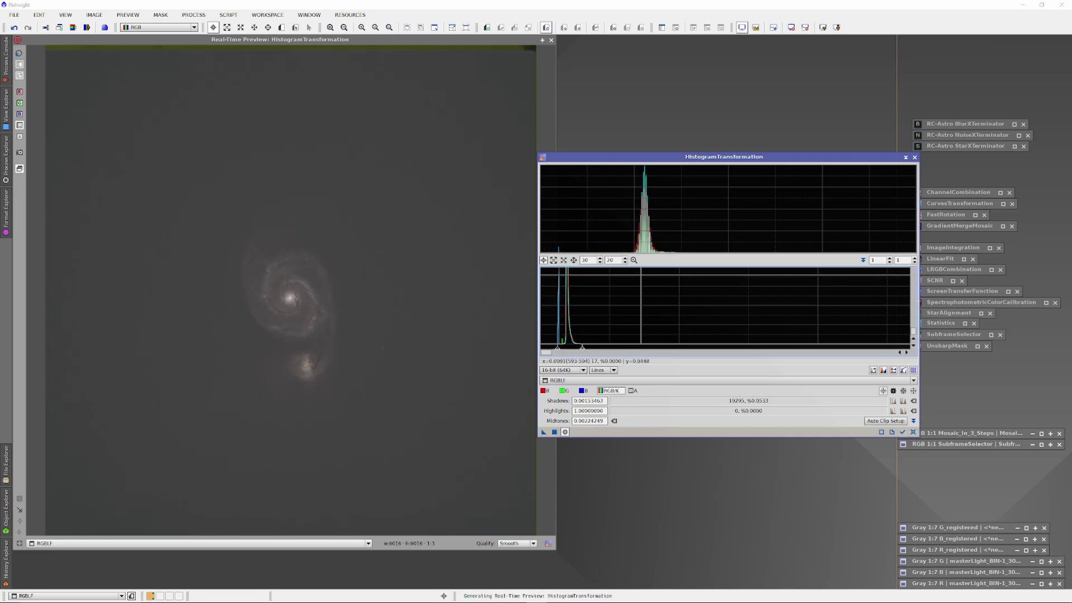
Step: Magnify the histogram horizontally to 99 and refine shadows to about 0.00162 and midtones to about 0.00212
double_click(586, 261)
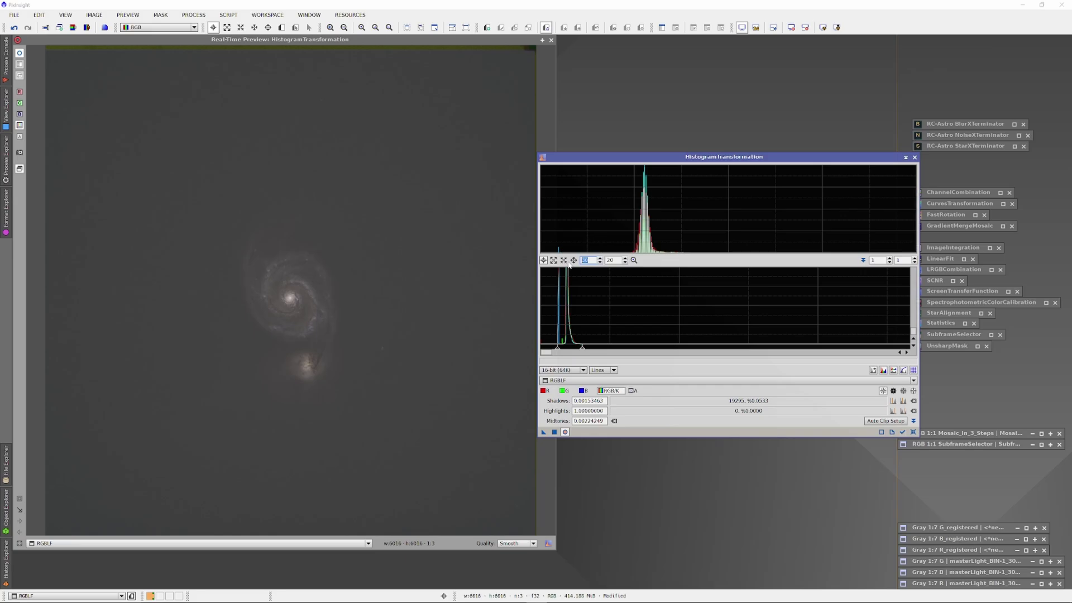
text(99)
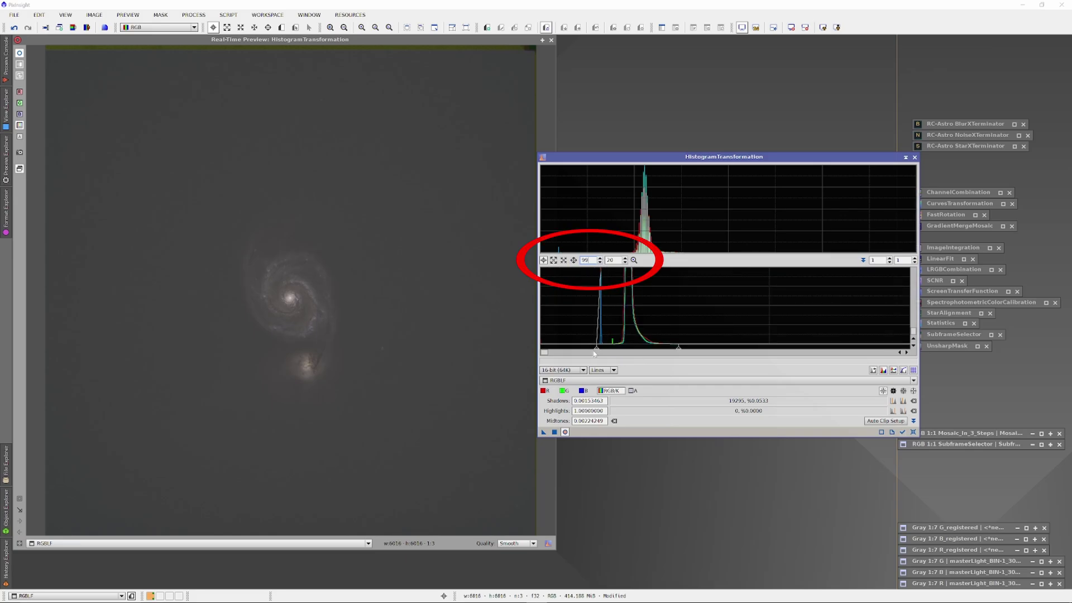
drag(595, 350, 599, 351)
drag(680, 351, 662, 354)
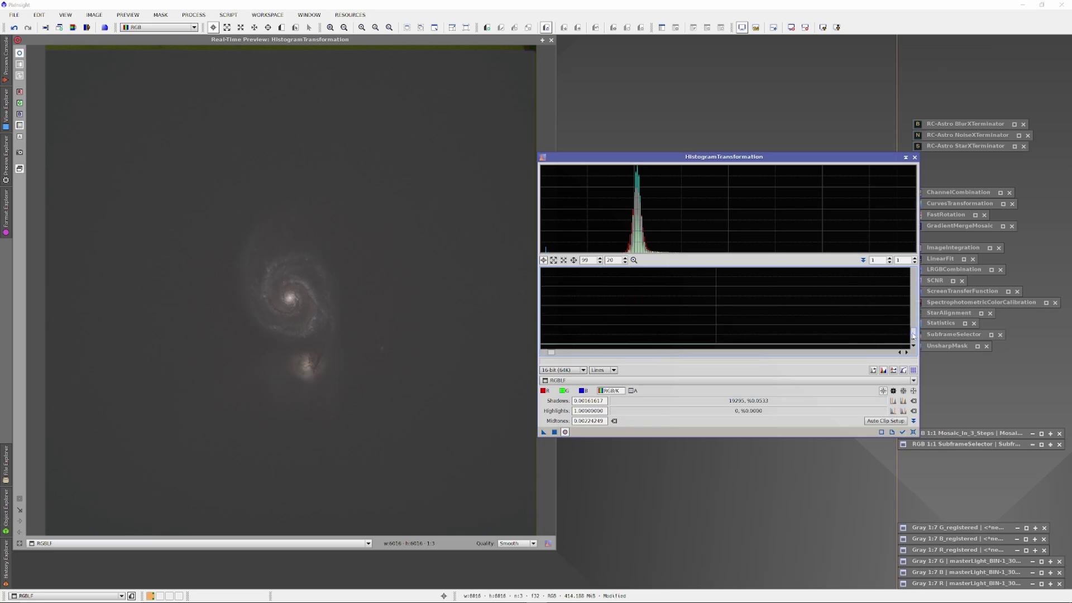
drag(551, 352, 544, 354)
drag(681, 348, 677, 350)
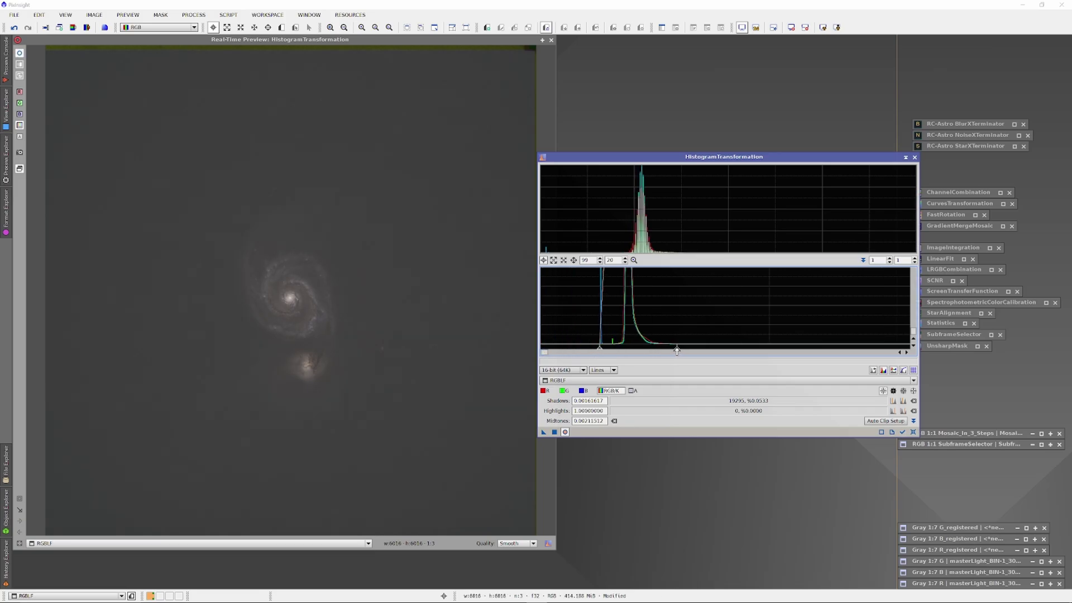
drag(677, 350, 676, 350)
Step: Magnify the histogram horizontally to 500 and fine-tune shadows to about 0.00163 and midtones to about 0.00172
click(563, 260)
text(500)
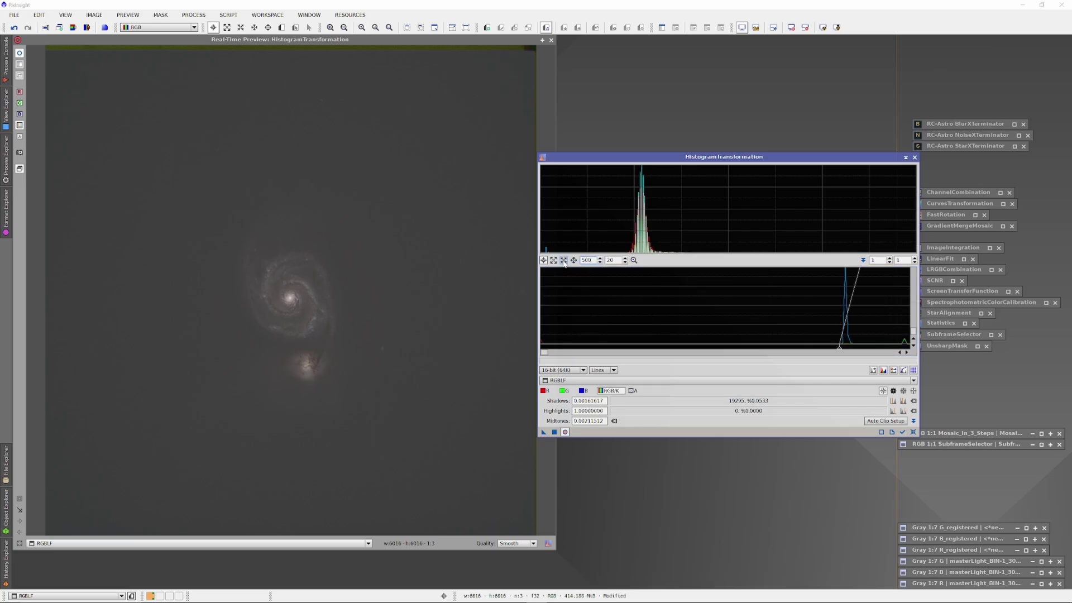
click(545, 354)
drag(544, 349, 545, 350)
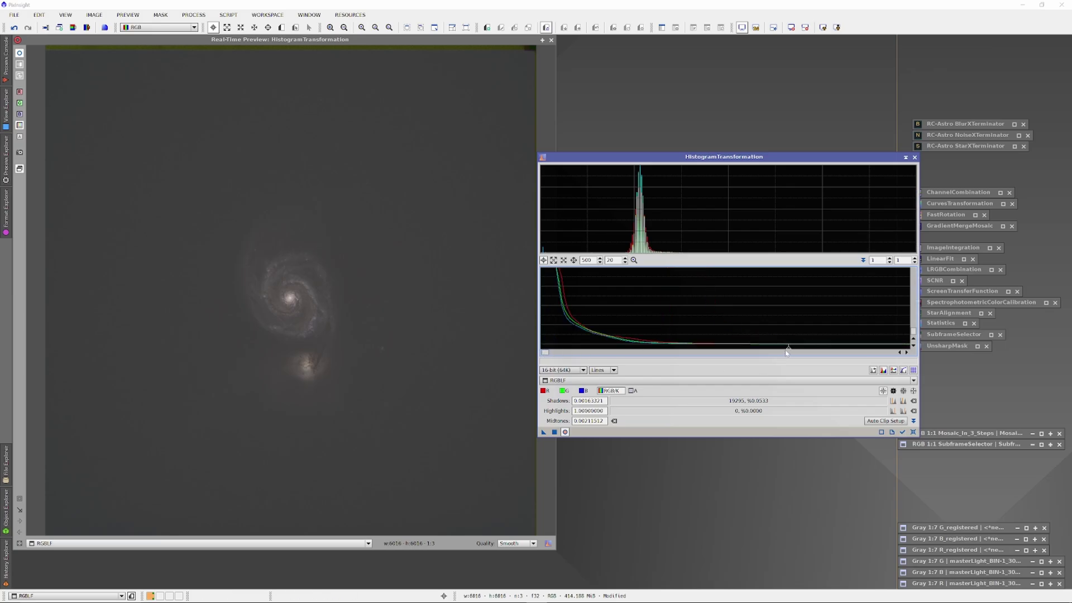
drag(787, 350, 715, 360)
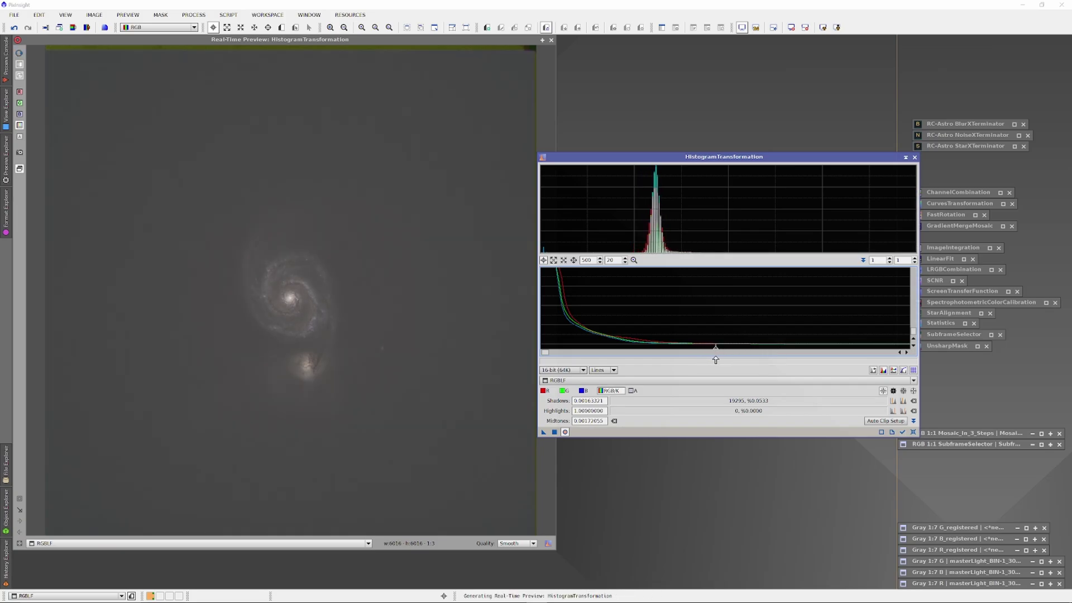
Step: Restrict the real-time preview to the two galaxies and raise the shadows clipping point to about 0.00227
click(6, 508)
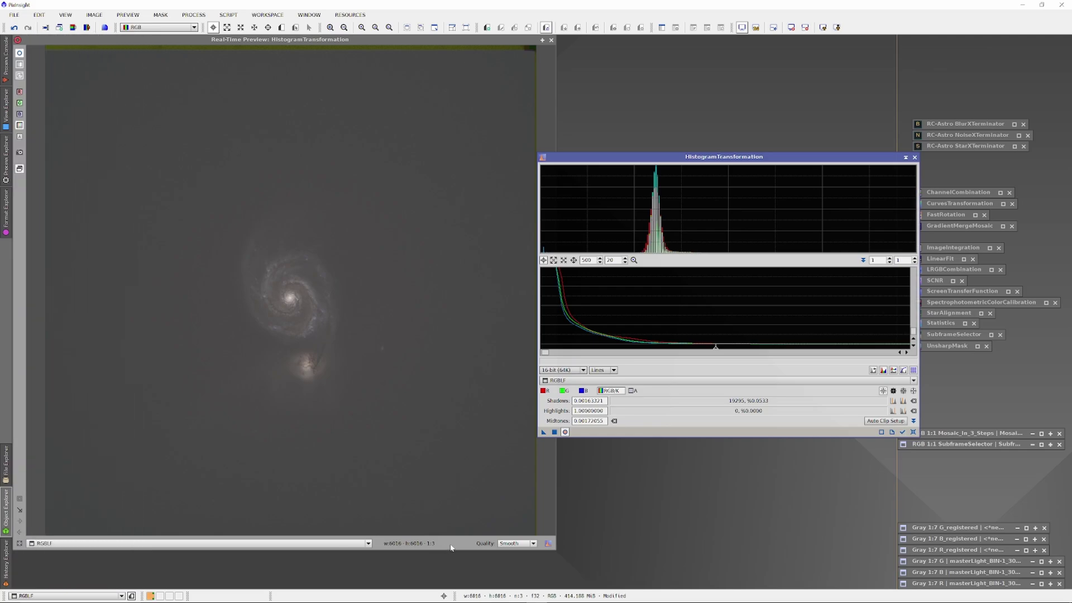
click(21, 498)
drag(211, 201, 385, 408)
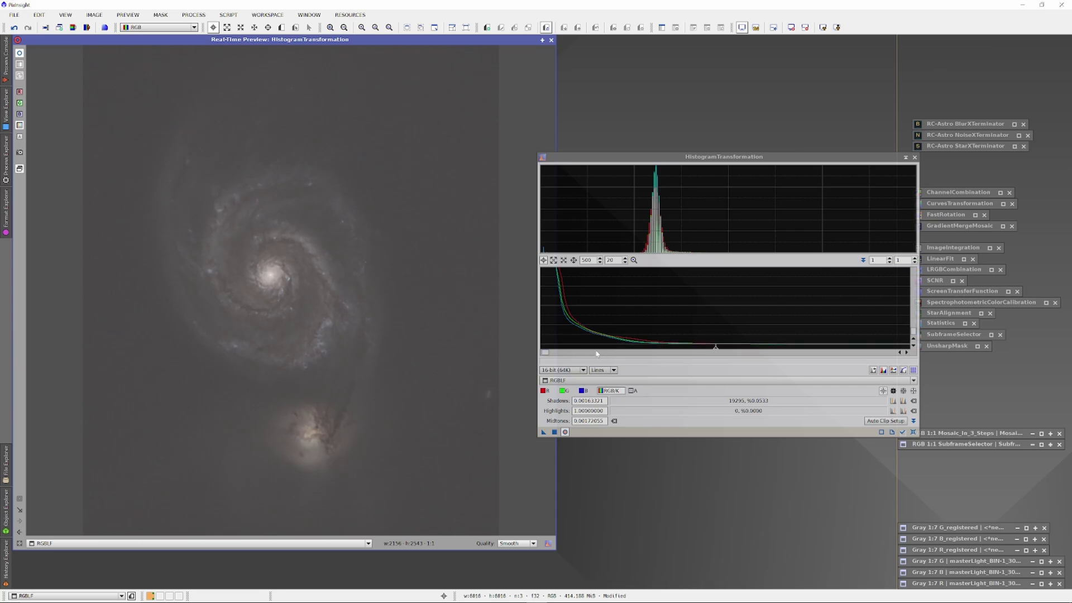
scroll(597, 354, left, 10)
scroll(596, 355, left, 8)
drag(555, 351, 645, 362)
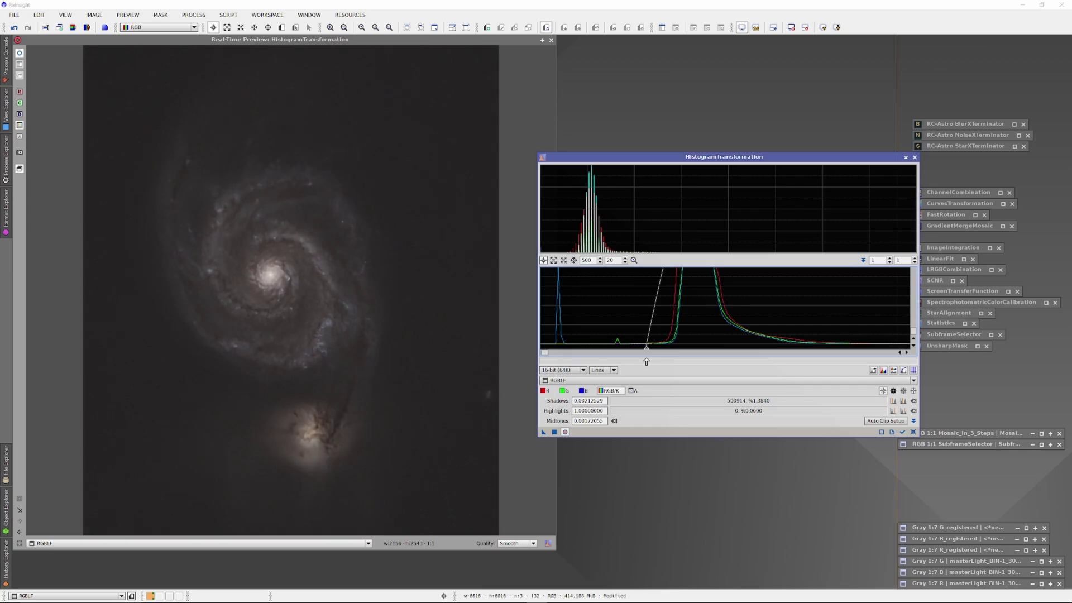
drag(646, 362, 673, 367)
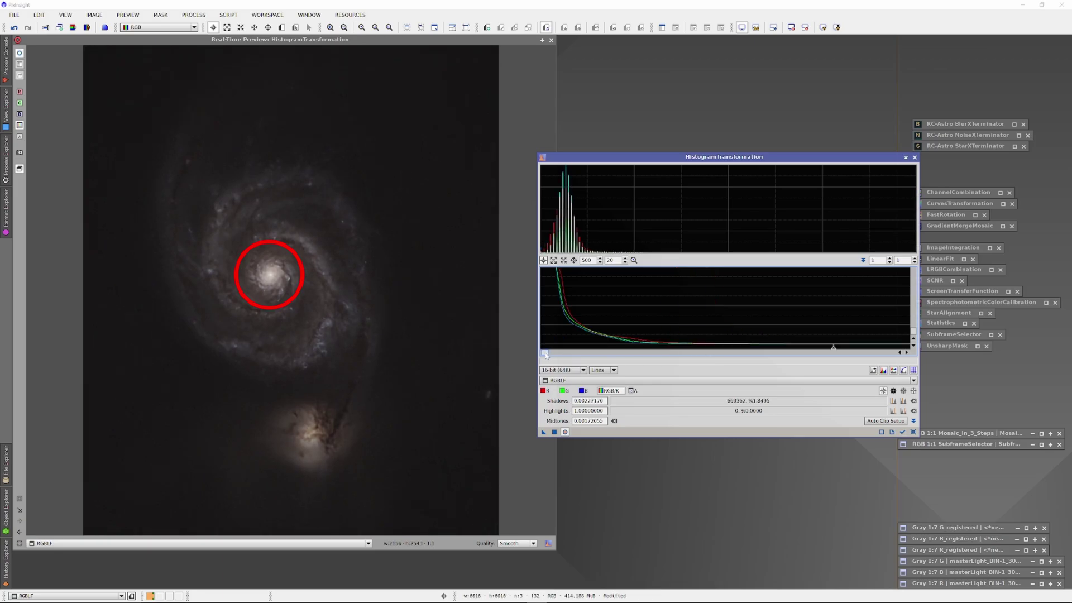
Step: Set the midtones to about 0.00203 to protect the galaxy core, then apply the histogram stretch to the RGBLF image
drag(545, 355, 611, 355)
scroll(610, 354, down, 20)
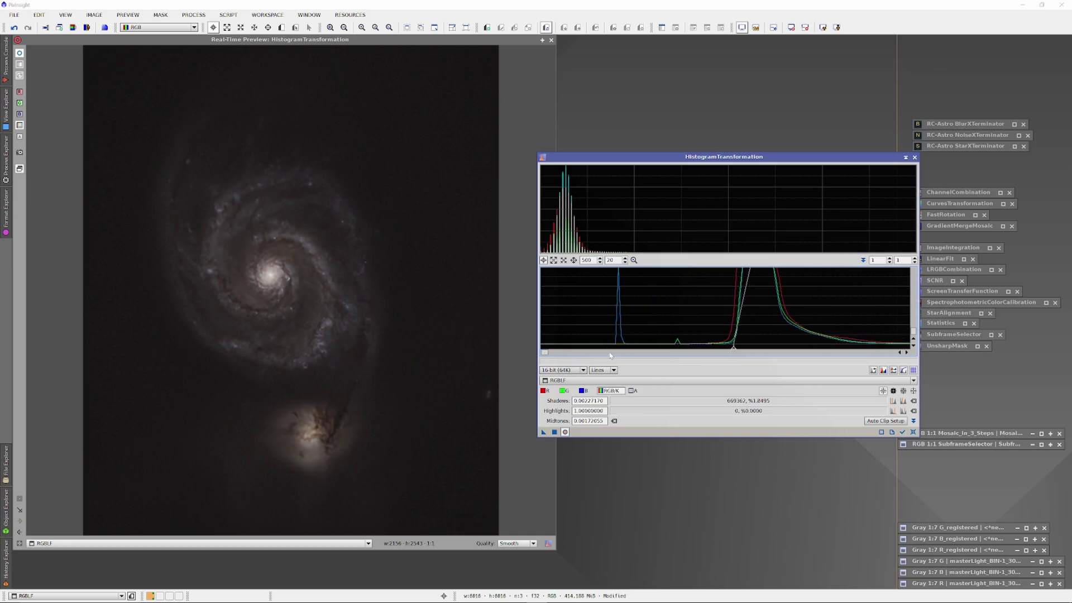
scroll(610, 354, down, 4)
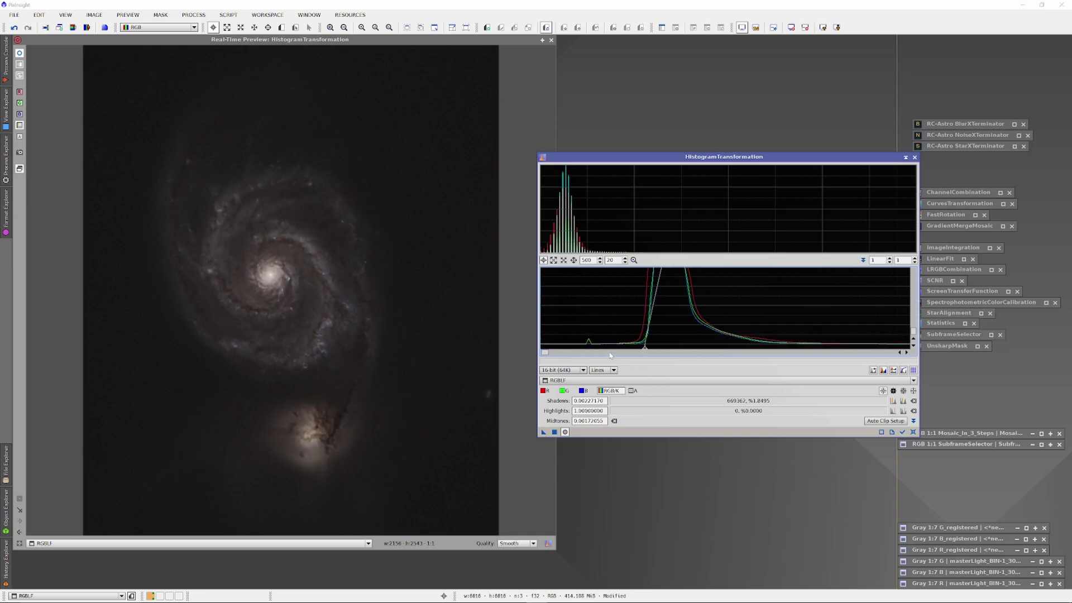
scroll(682, 356, down, 7)
scroll(682, 355, down, 15)
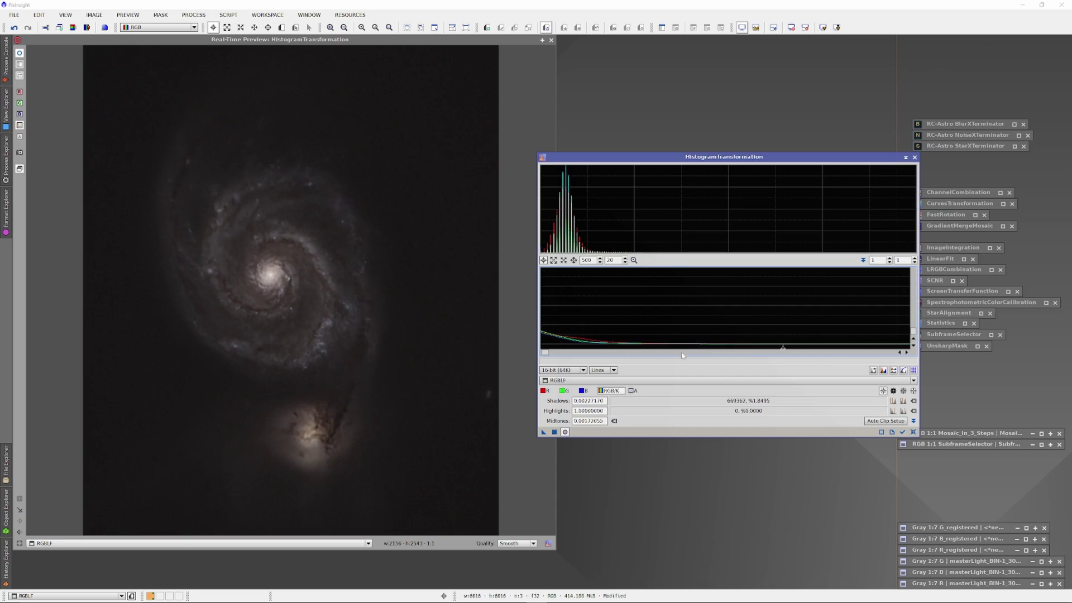
drag(782, 348, 806, 363)
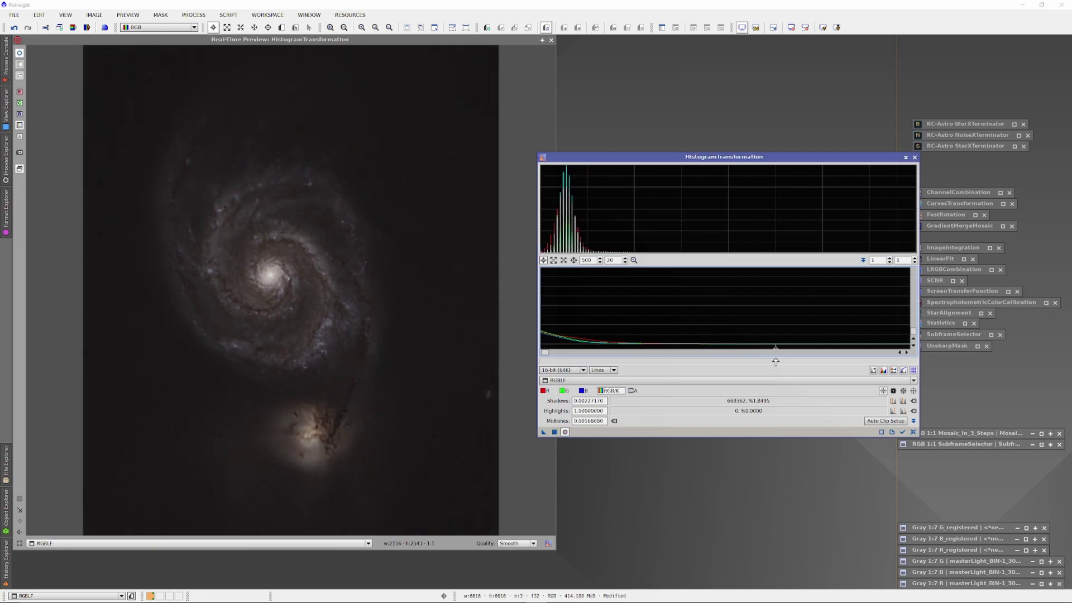
drag(806, 362, 840, 362)
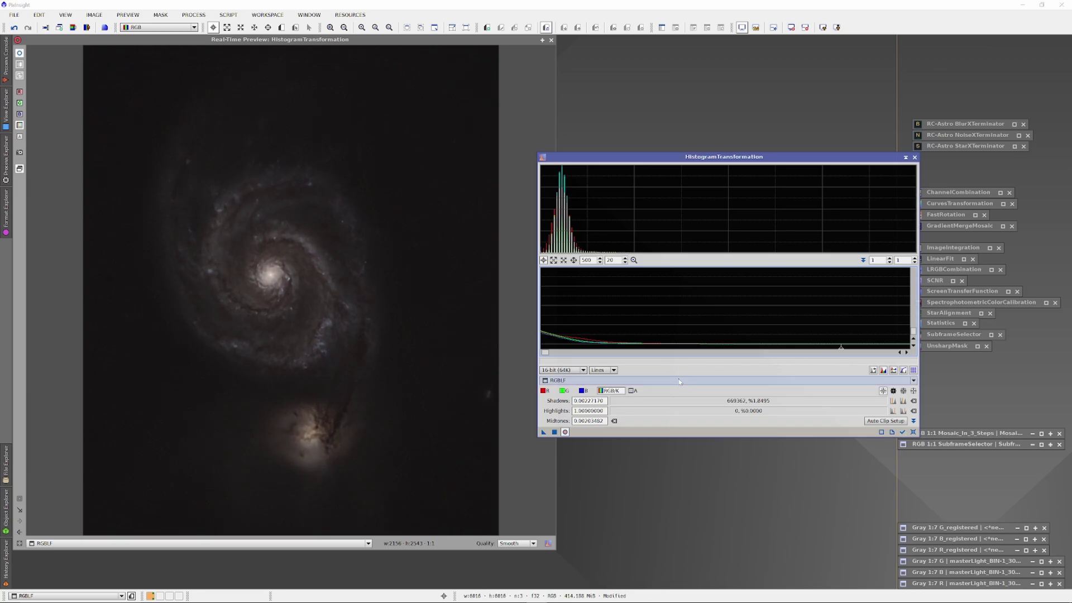
click(551, 39)
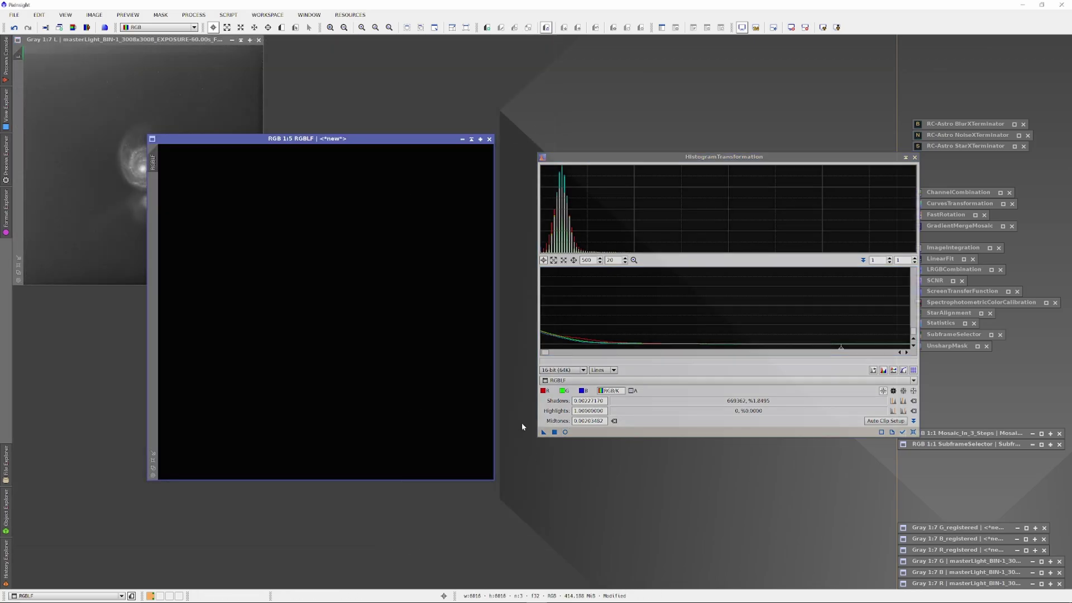
drag(543, 432, 412, 411)
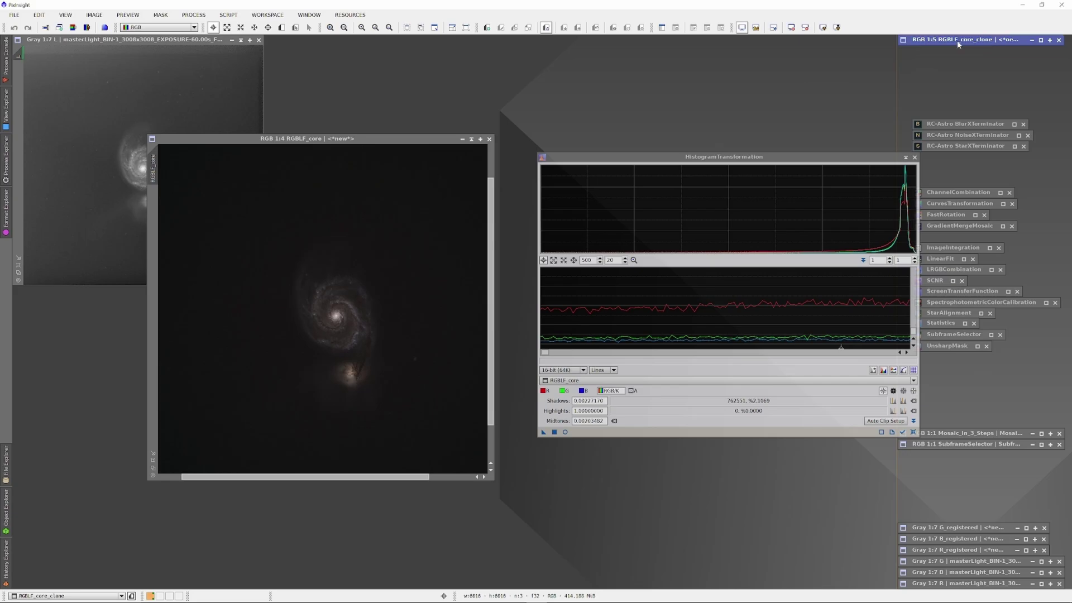
Step: Undo the renaming and the histogram stretch on the RGBLF_core image, leaving its clone as it is
right_click(356, 248)
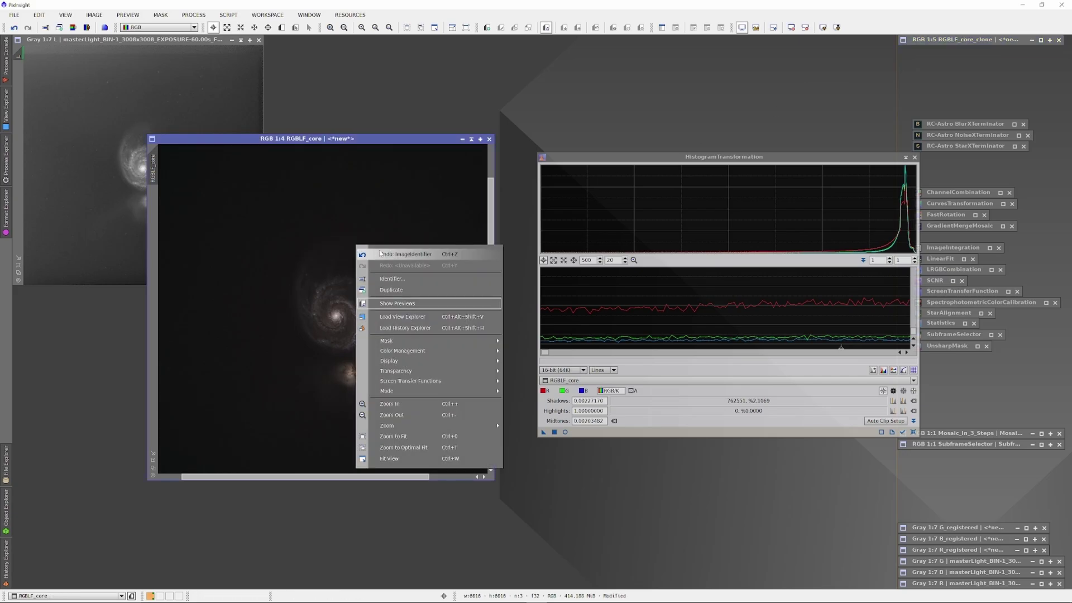
click(370, 254)
right_click(376, 250)
click(397, 260)
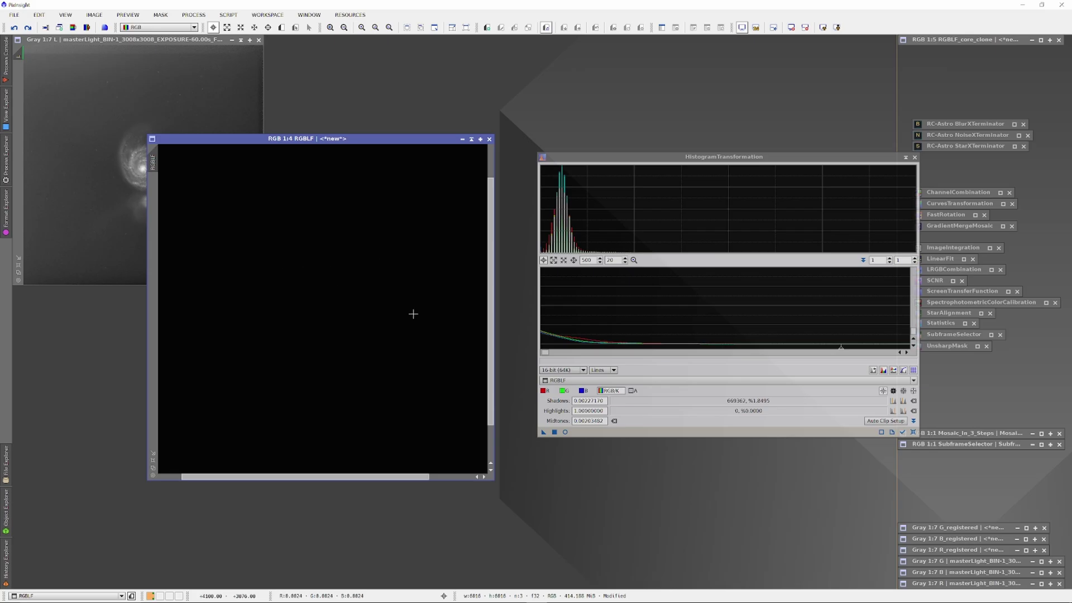
drag(959, 40, 959, 44)
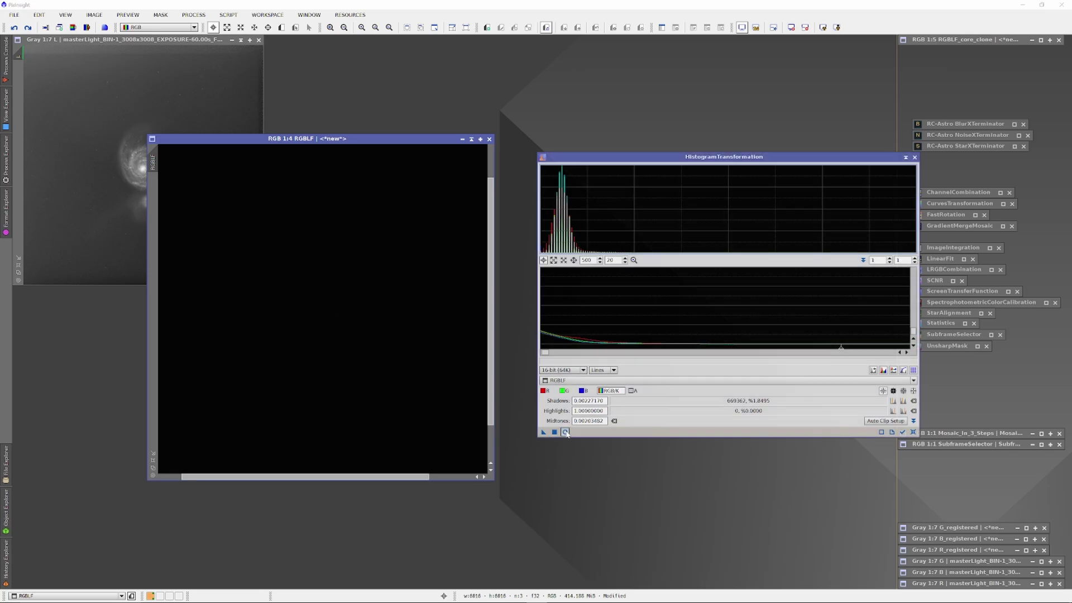
Step: Preview the stretch on RGBLF in real time, set the horizontal histogram zoom to 99 and lower the midtones to about 0.00066
click(565, 432)
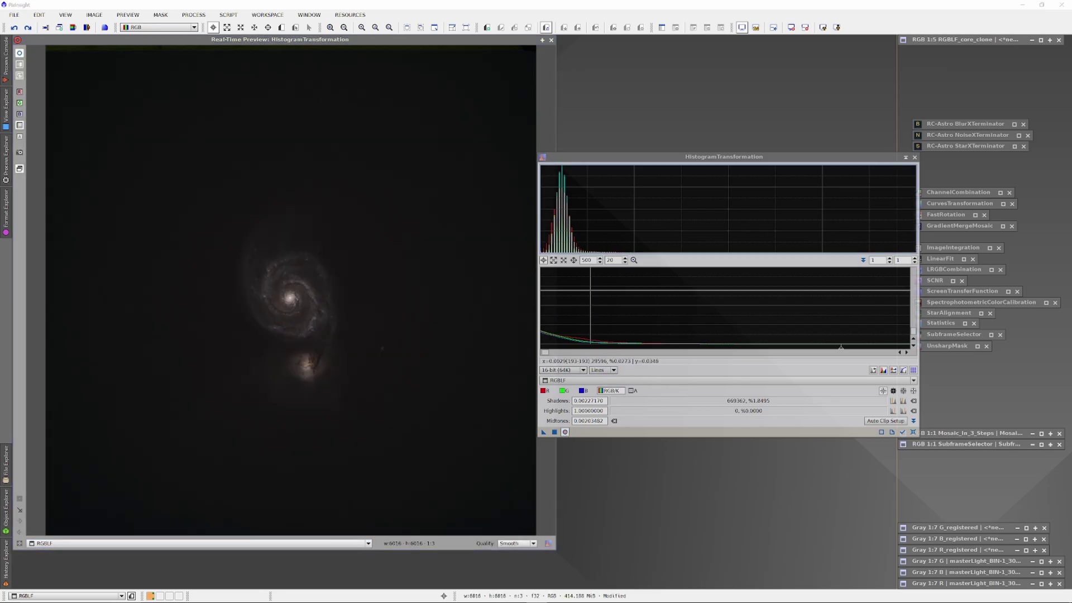
double_click(587, 260)
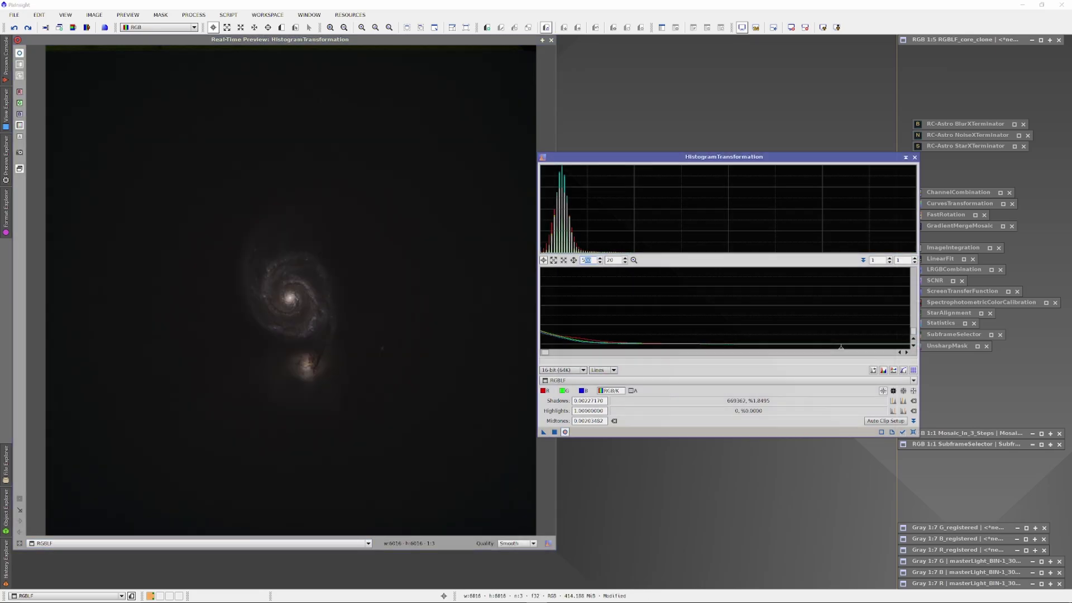
text(99)
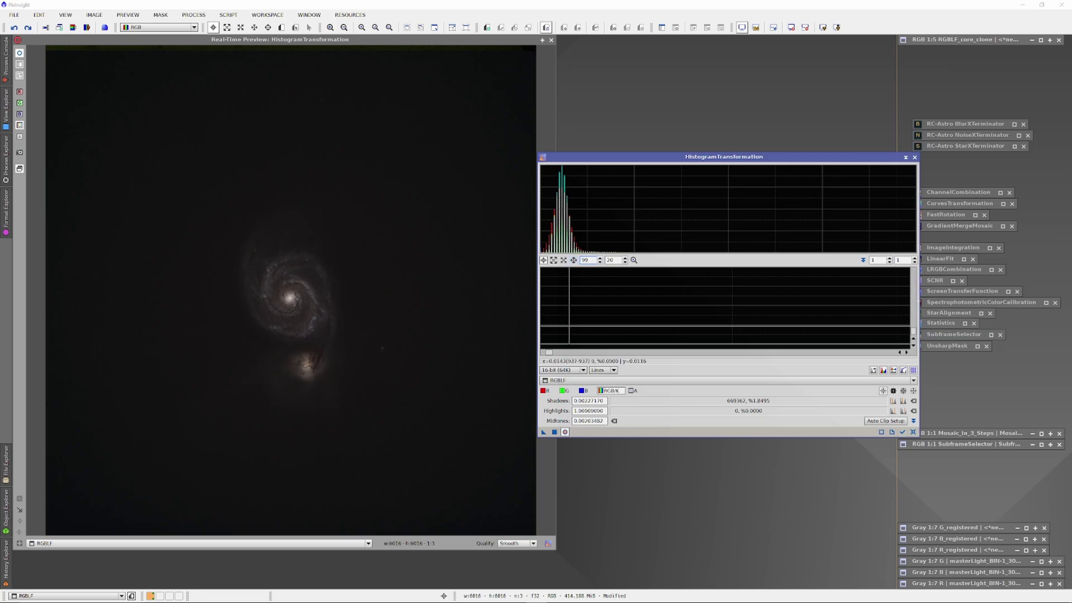
key(Return)
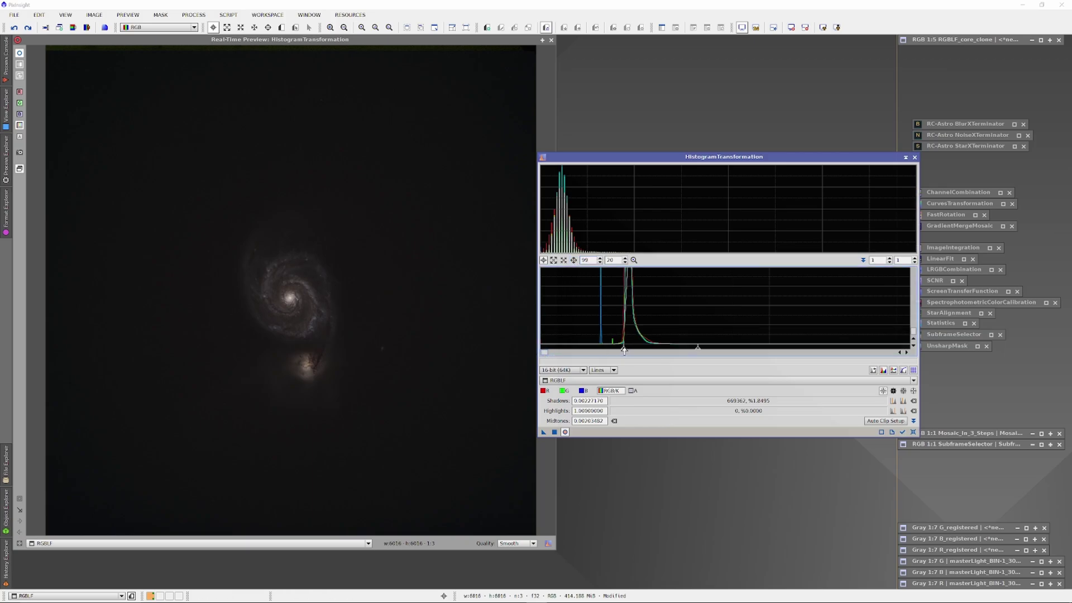
drag(698, 348, 640, 359)
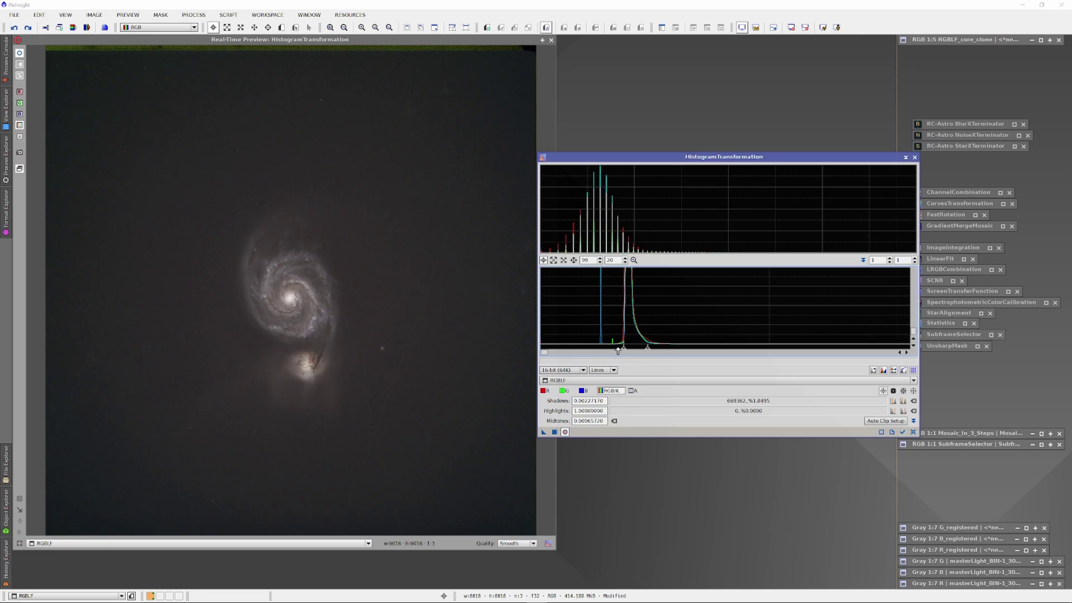
Step: Magnify the histogram horizontally to 999, fine-tune the shadows to about 0.00227 and lower the midtones to about 0.00044
text(9)
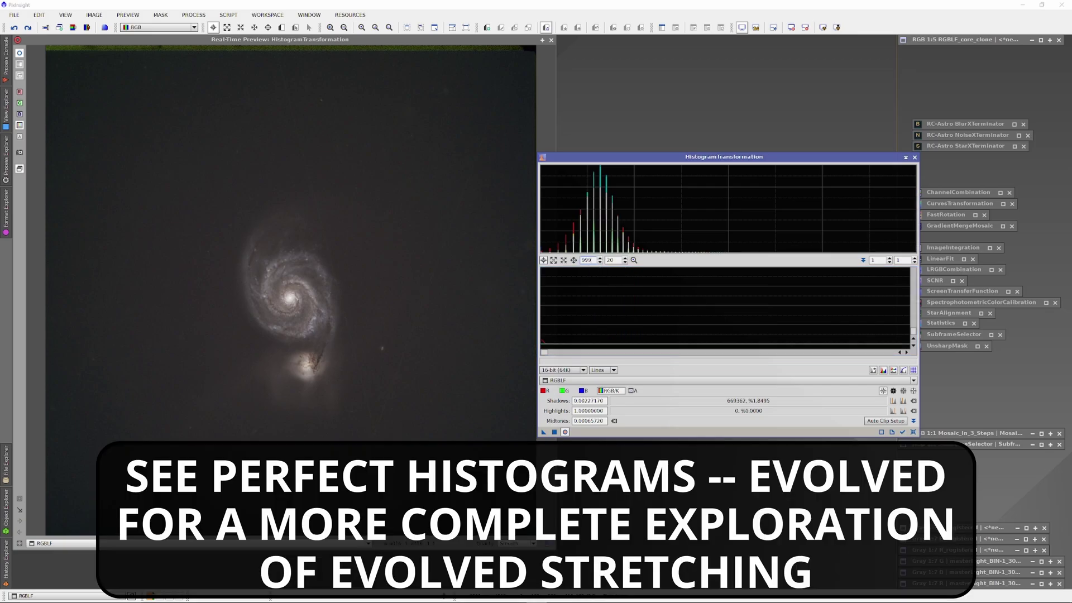
key(Return)
scroll(633, 354, right, 7)
scroll(590, 357, right, 8)
scroll(589, 356, right, 6)
drag(575, 349, 574, 351)
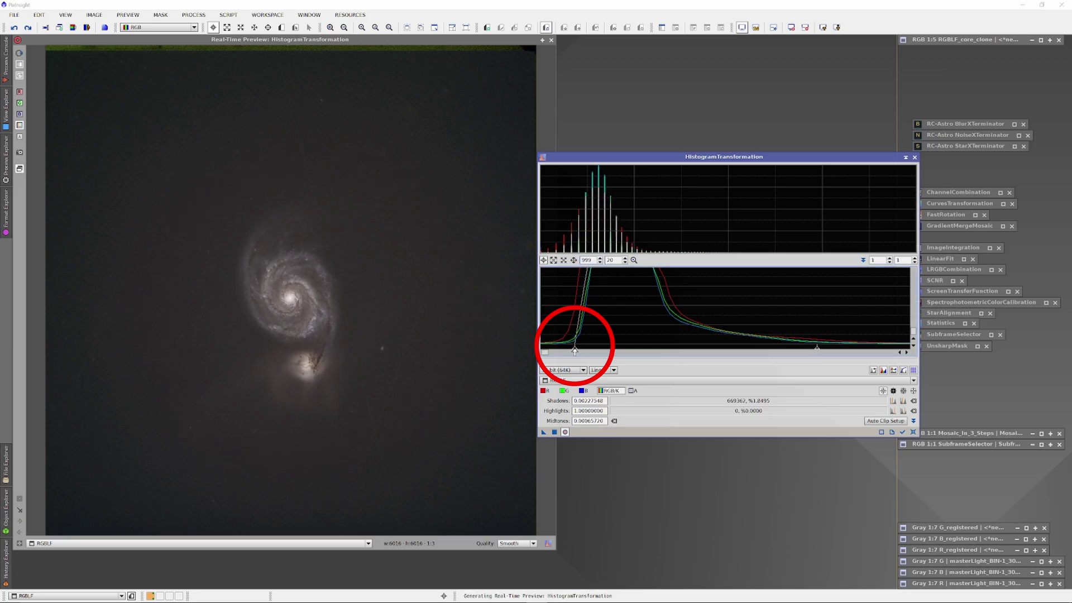
drag(817, 350, 737, 350)
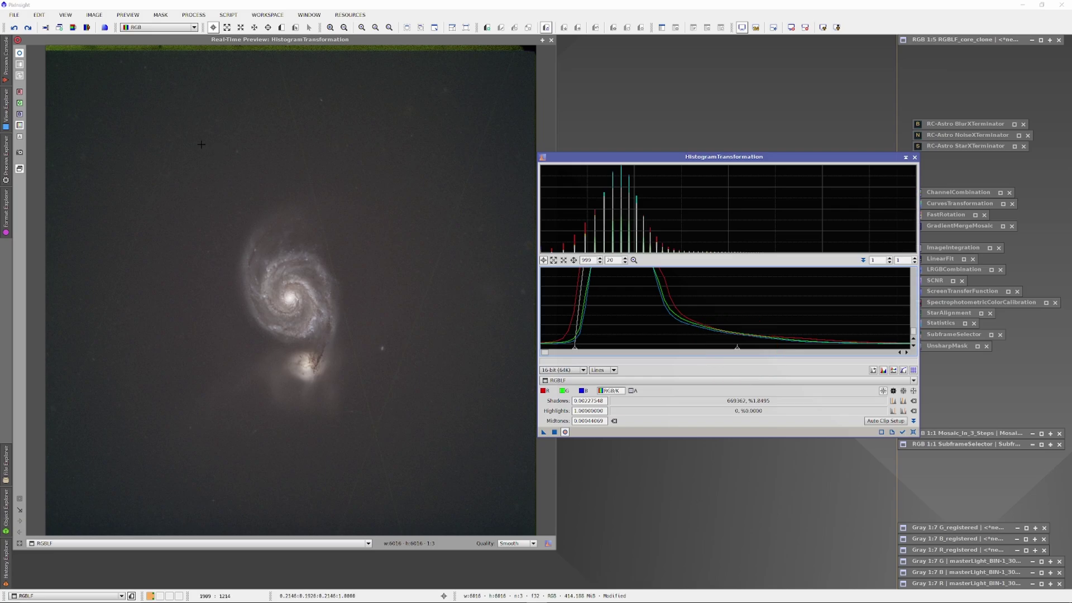
Step: Close the real-time preview, apply the histogram stretch to the RGBLF image and rename it RGBLF_structure
click(551, 40)
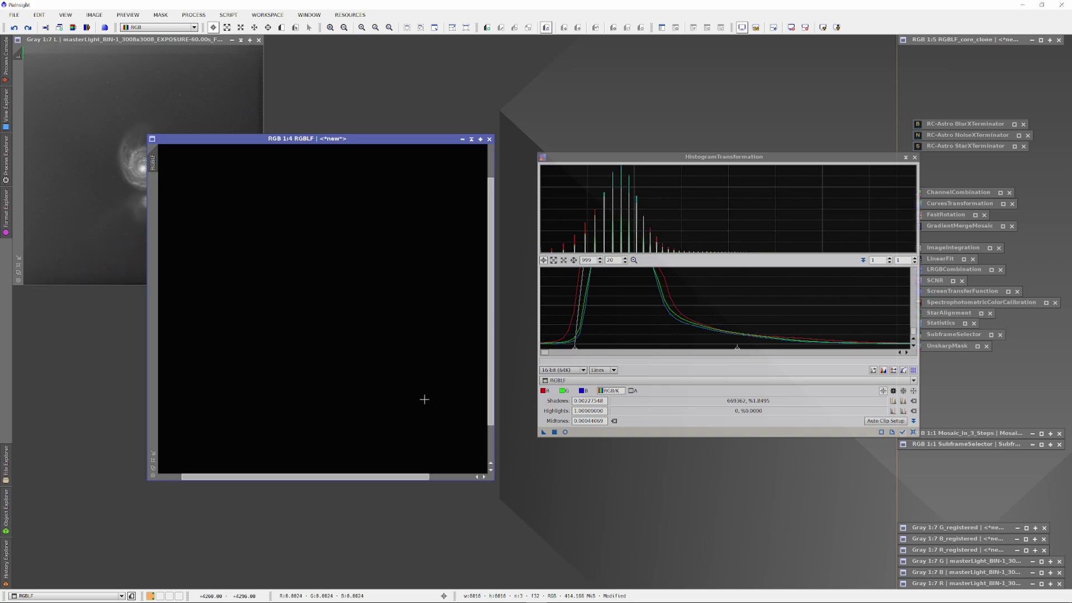
click(543, 432)
drag(543, 433, 426, 426)
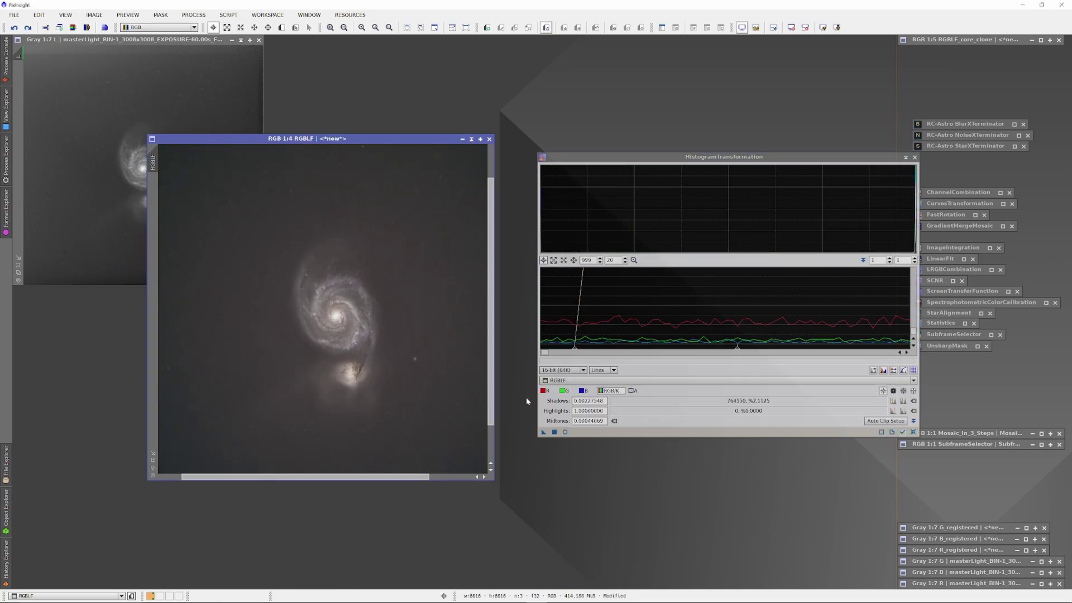
double_click(153, 162)
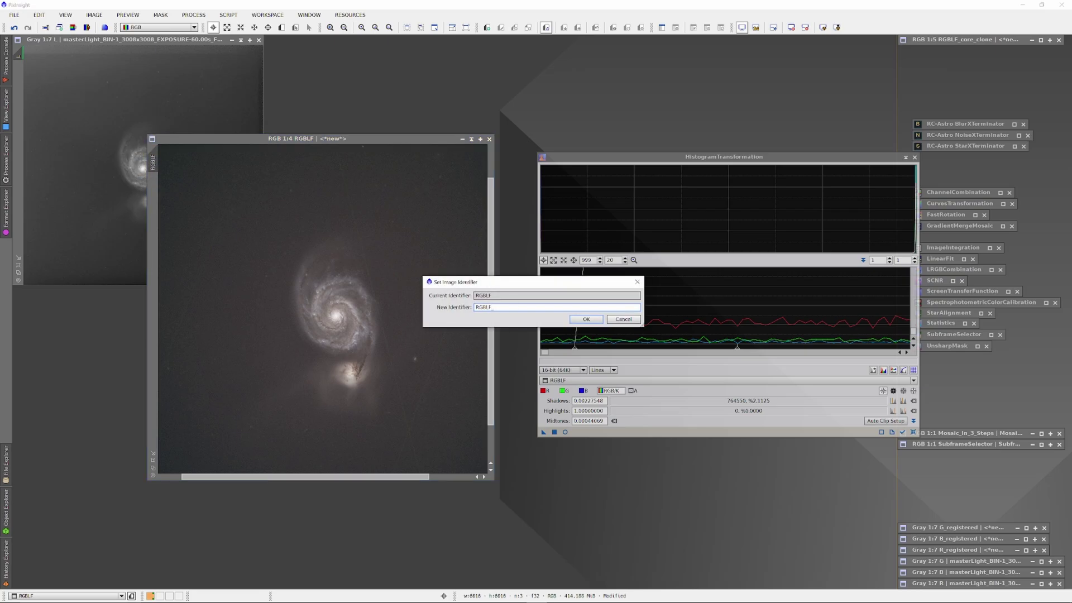
text(_structure)
key(Return)
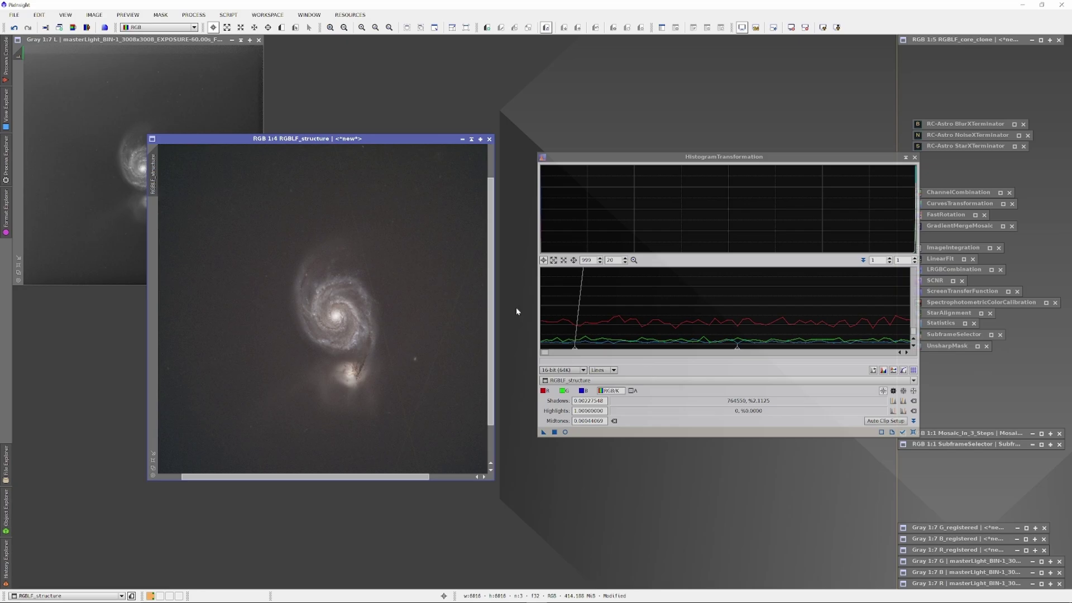
Step: Duplicate the RGBLF_structure image and store its minimized clone beneath the RGBLF_core clone
drag(156, 168, 193, 204)
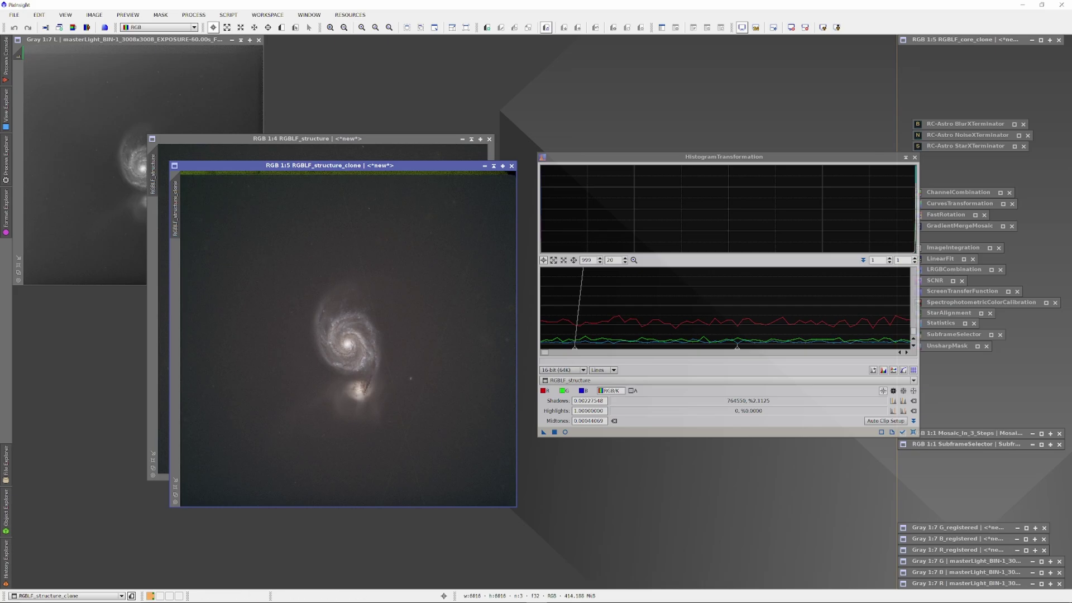
click(493, 168)
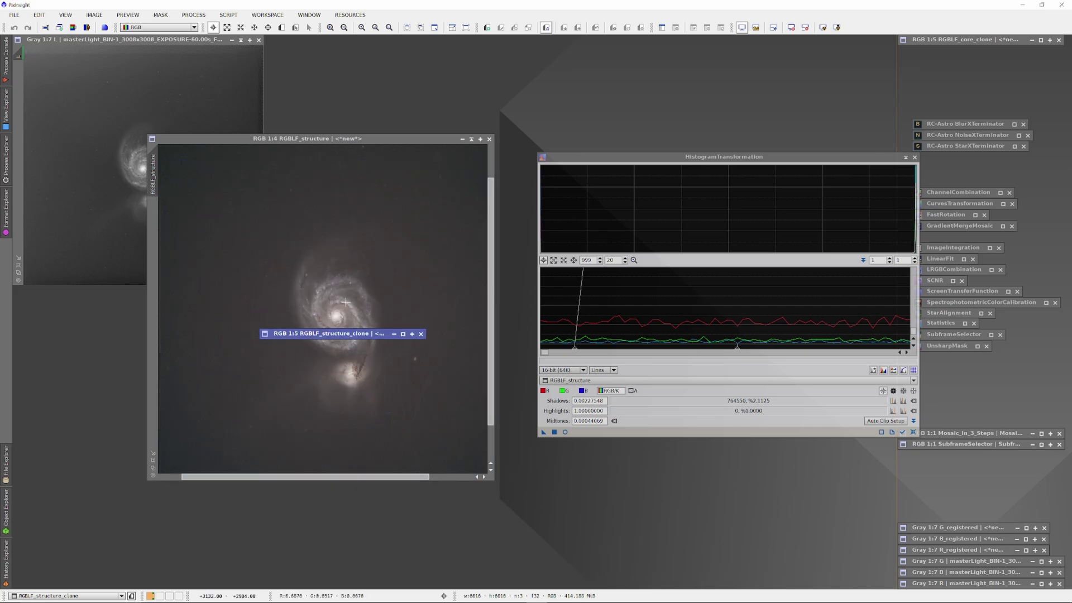
drag(305, 325, 933, 55)
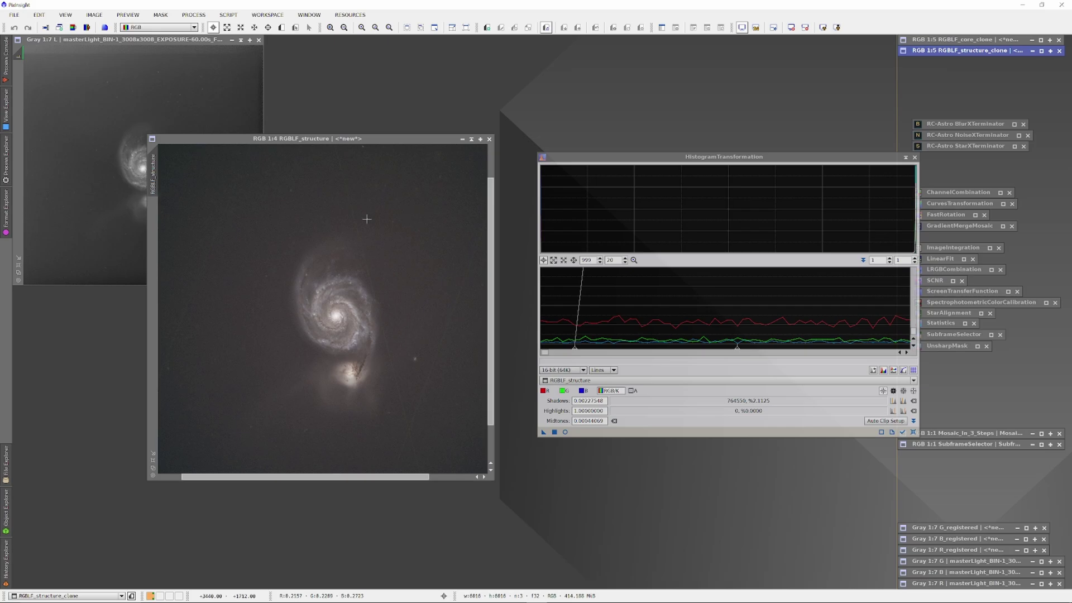
Step: Undo the renaming and the histogram stretch on the RGBLF_structure image, leaving its clone as it is
right_click(247, 228)
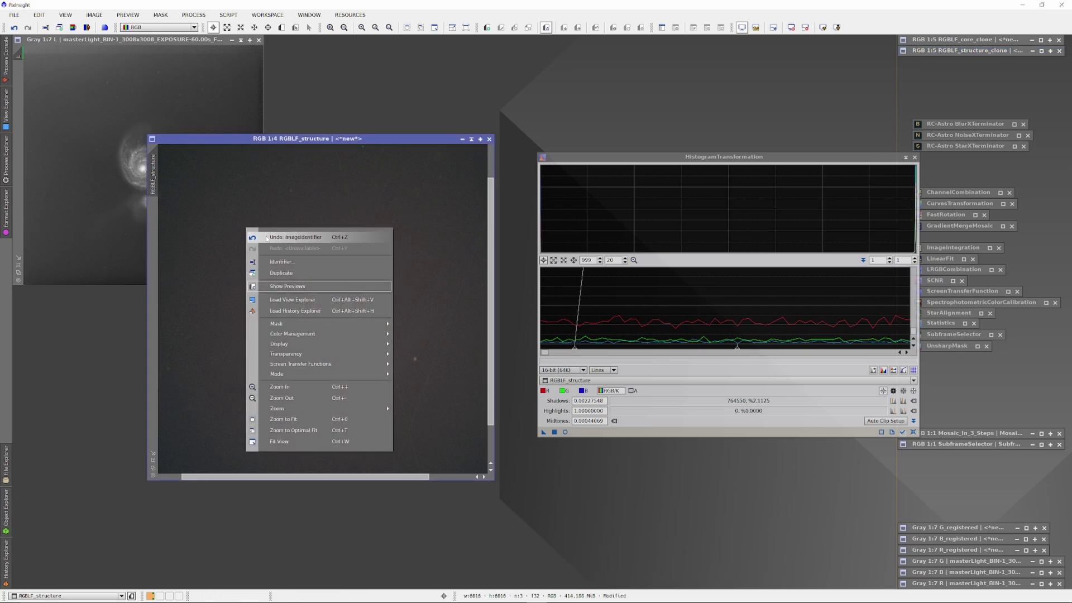
click(265, 237)
right_click(267, 235)
click(293, 242)
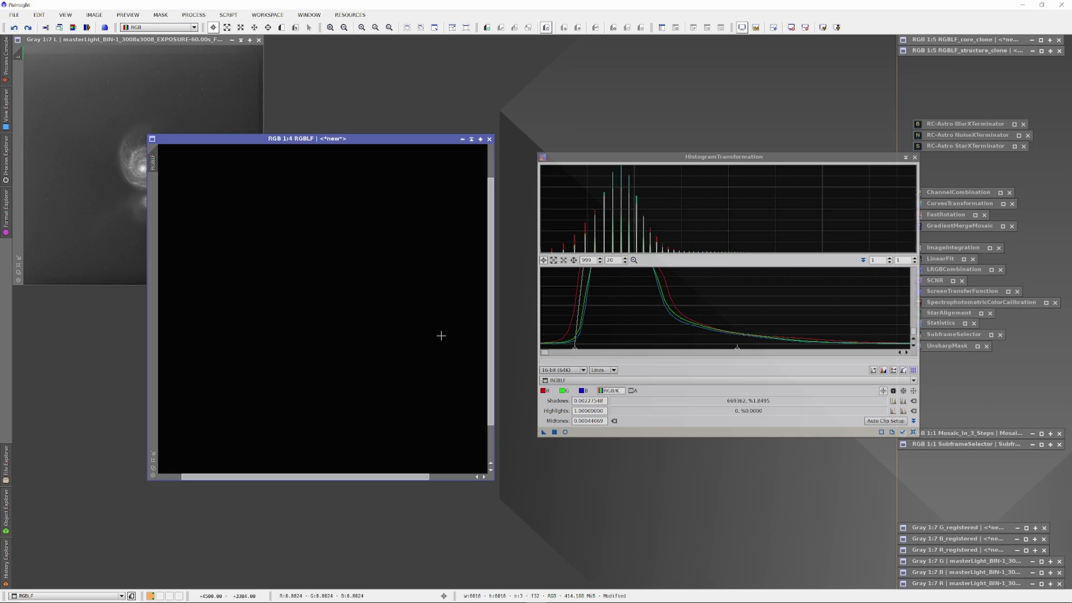
Step: Test a stronger stretch in the real-time preview, settle on shadows about 0.00229 and midtones about 0.00044, and close the preview
click(564, 433)
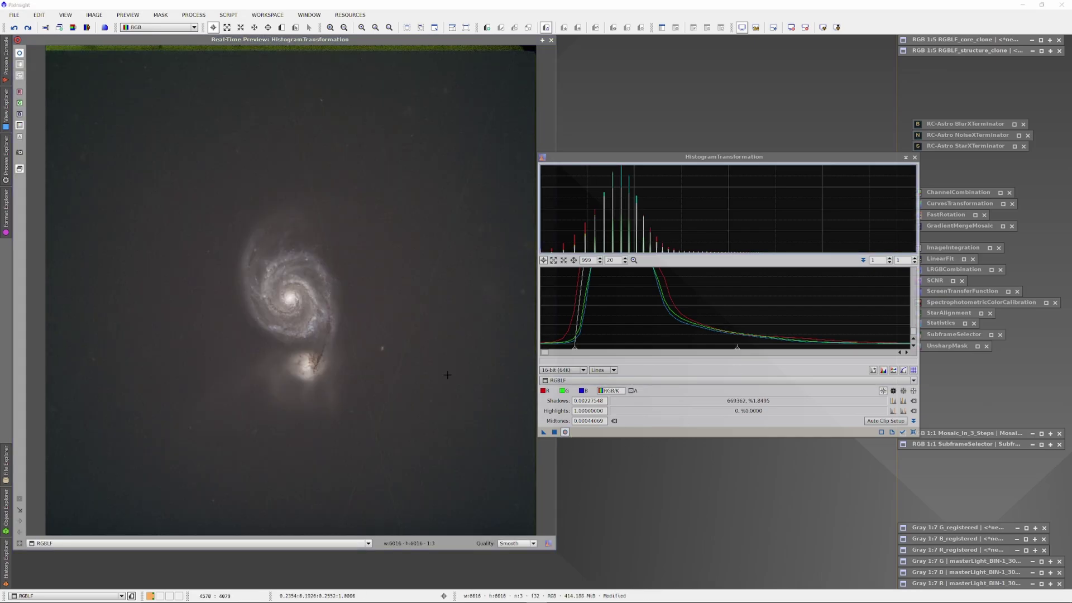
drag(736, 349, 683, 350)
mouse_move(574, 351)
mouse_down()
mouse_move(602, 359)
mouse_move(580, 361)
mouse_up()
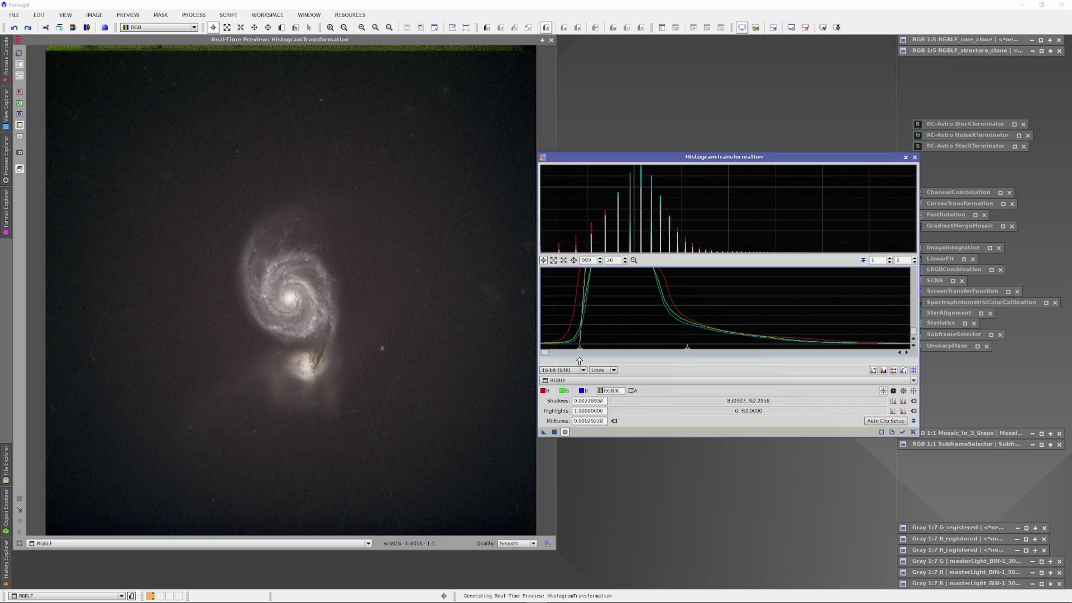
drag(687, 348, 738, 355)
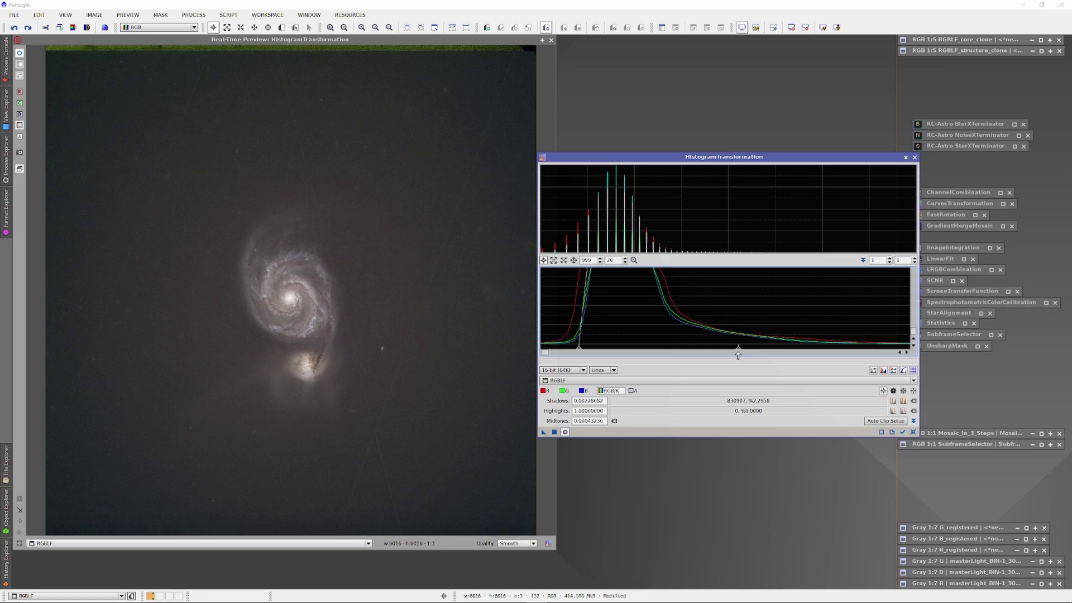
mouse_move(737, 355)
mouse_down()
mouse_move(717, 350)
mouse_move(740, 350)
mouse_up()
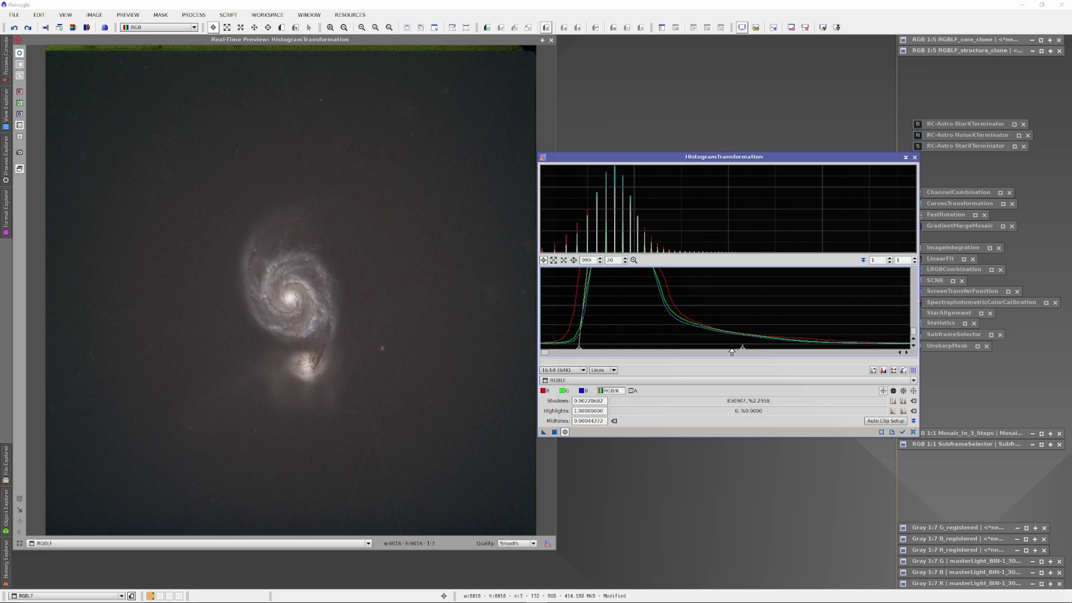
click(551, 40)
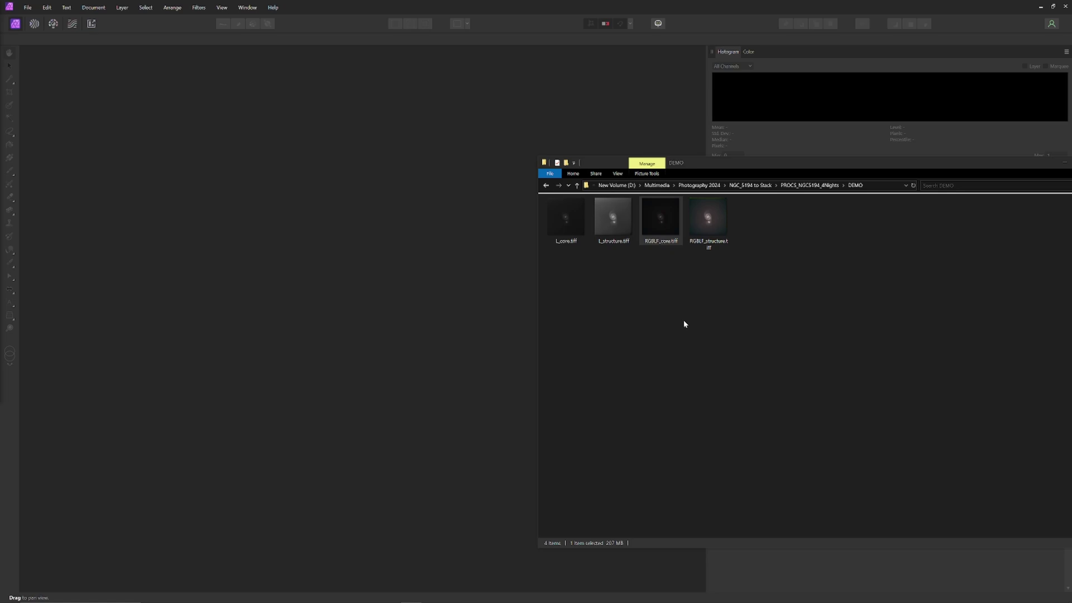
Step: Open RGBLF_structure.tiff in Affinity Photo, place L_structure.tiff above it and align it exactly with the canvas
drag(707, 218, 390, 296)
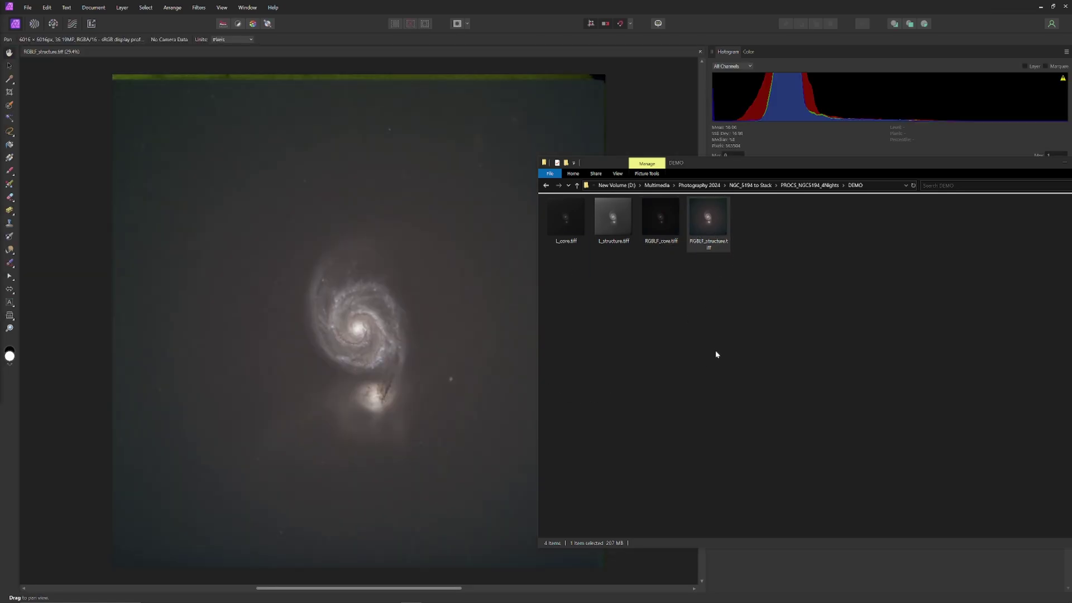
drag(613, 218, 425, 290)
click(9, 66)
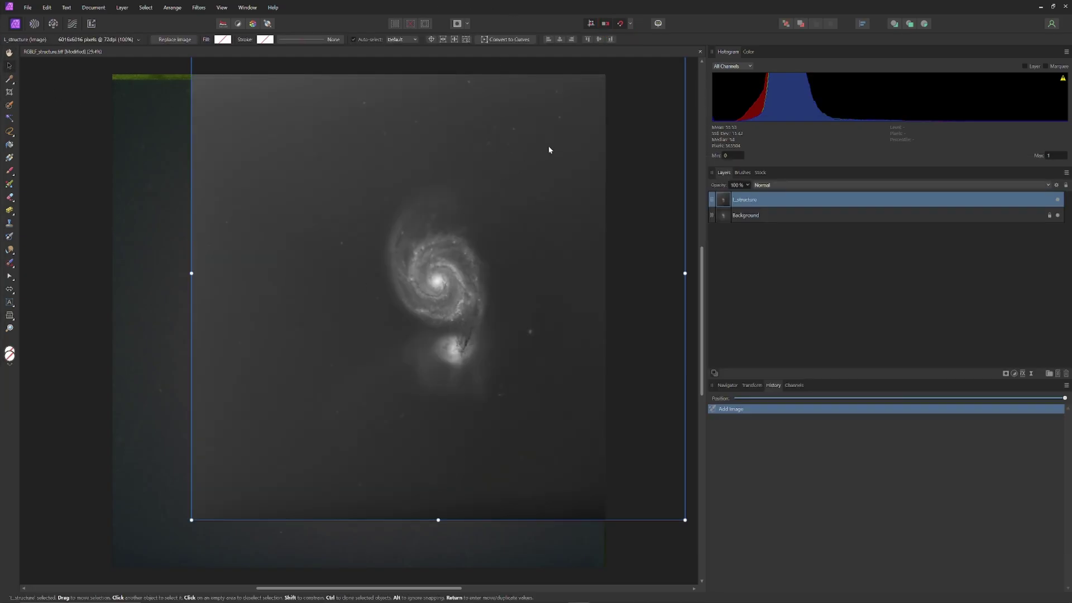
drag(556, 145, 477, 192)
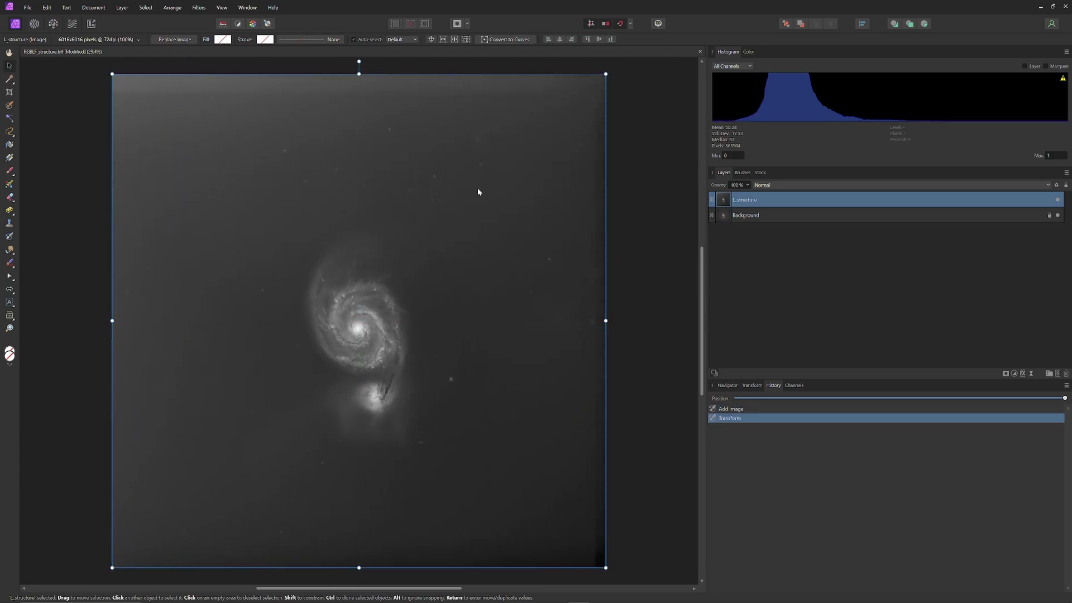
Step: Rename the background layer as RGB LF structure
double_click(751, 215)
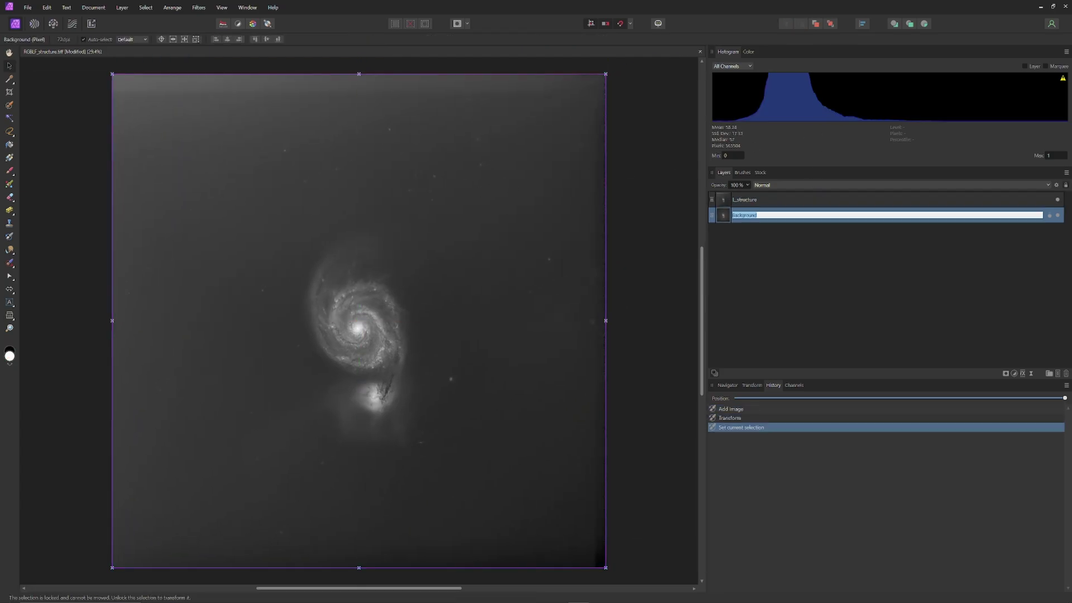
key(BackSpace)
text(RGB LF structure)
key(Return)
Step: Duplicate the RGB LF structure layer and hide the locked original
right_click(764, 218)
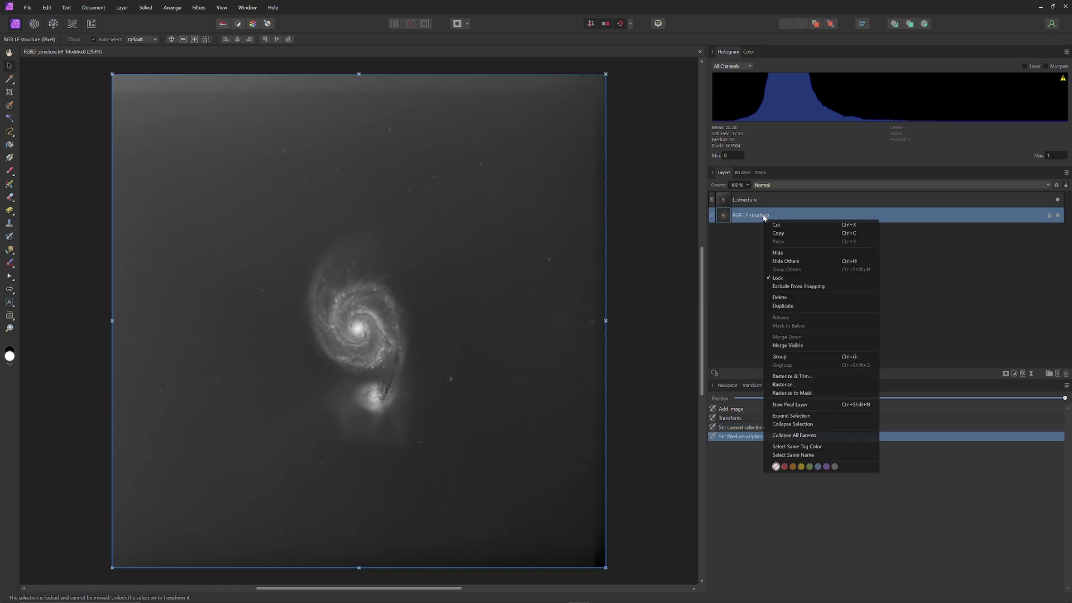
click(791, 307)
click(1057, 230)
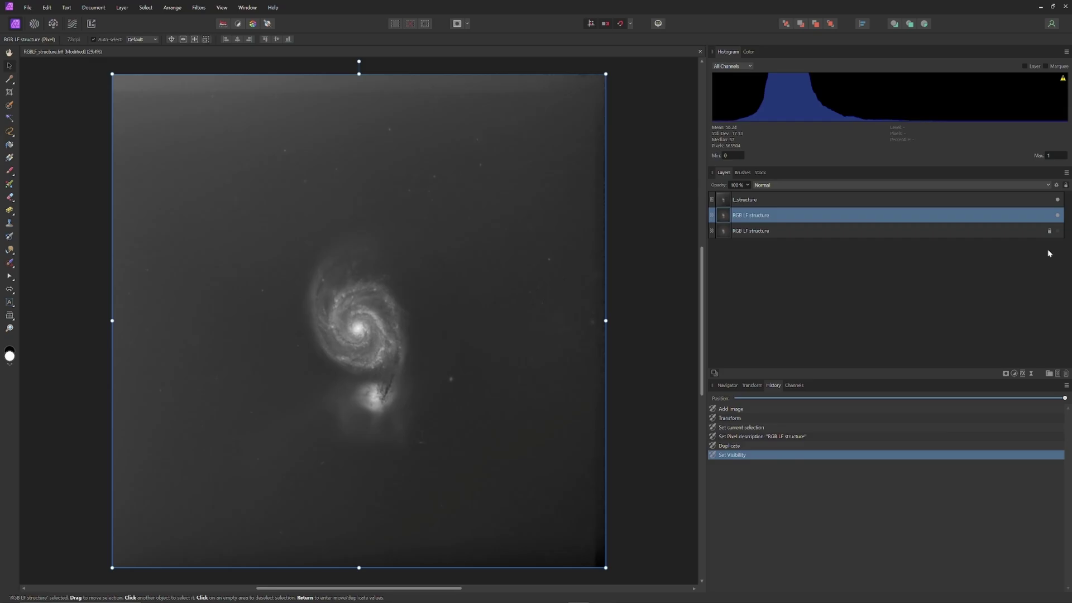
Step: Try the Luminosity blend mode on the L_structure layer, compare others, and set its blend mode to Soft Light
click(781, 200)
click(789, 185)
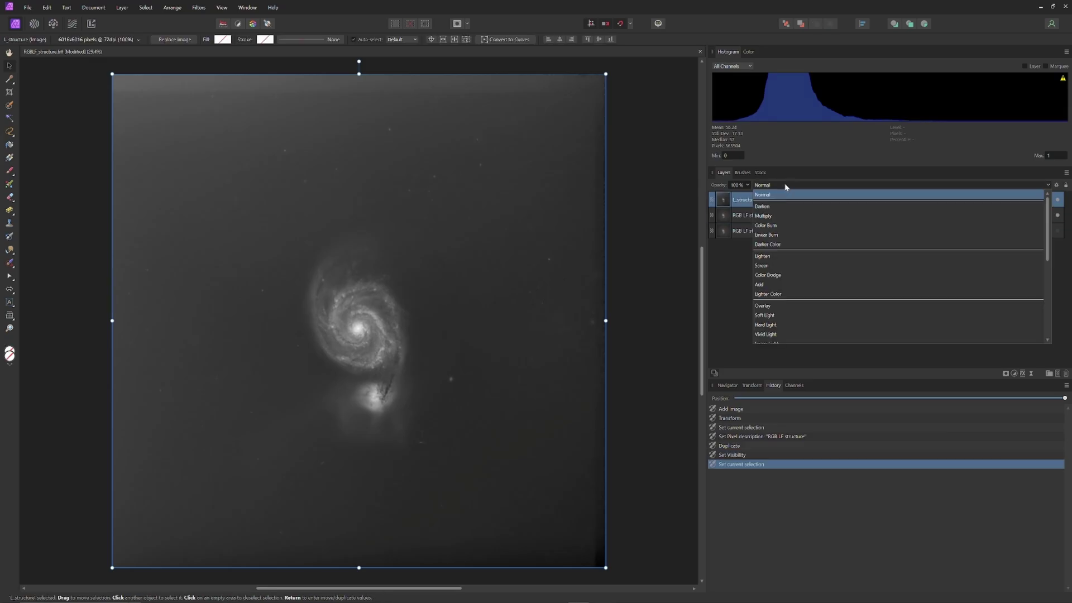
scroll(796, 223, down, 4)
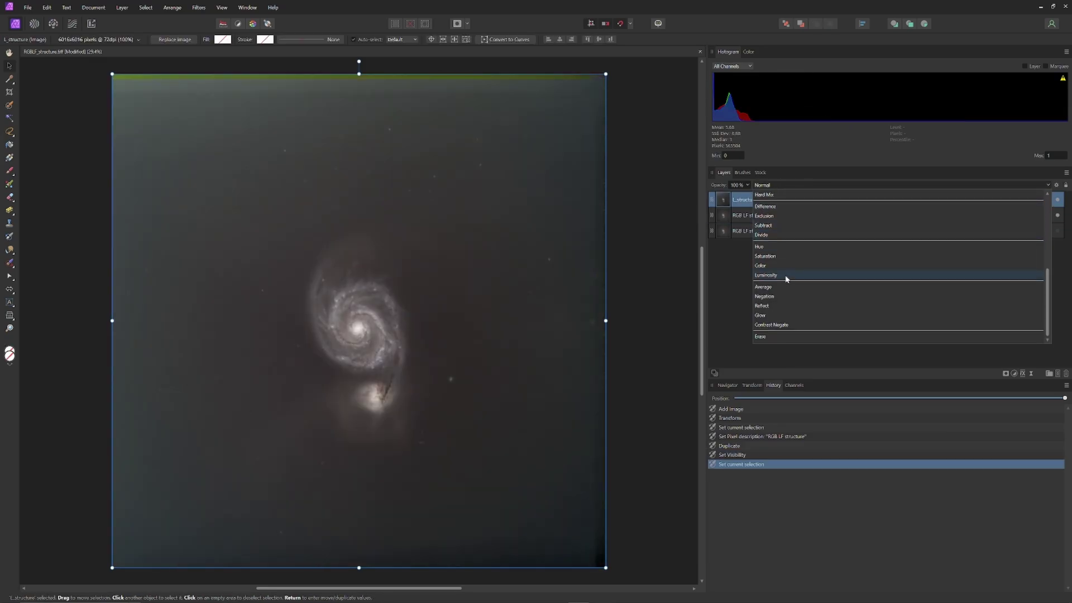
click(786, 275)
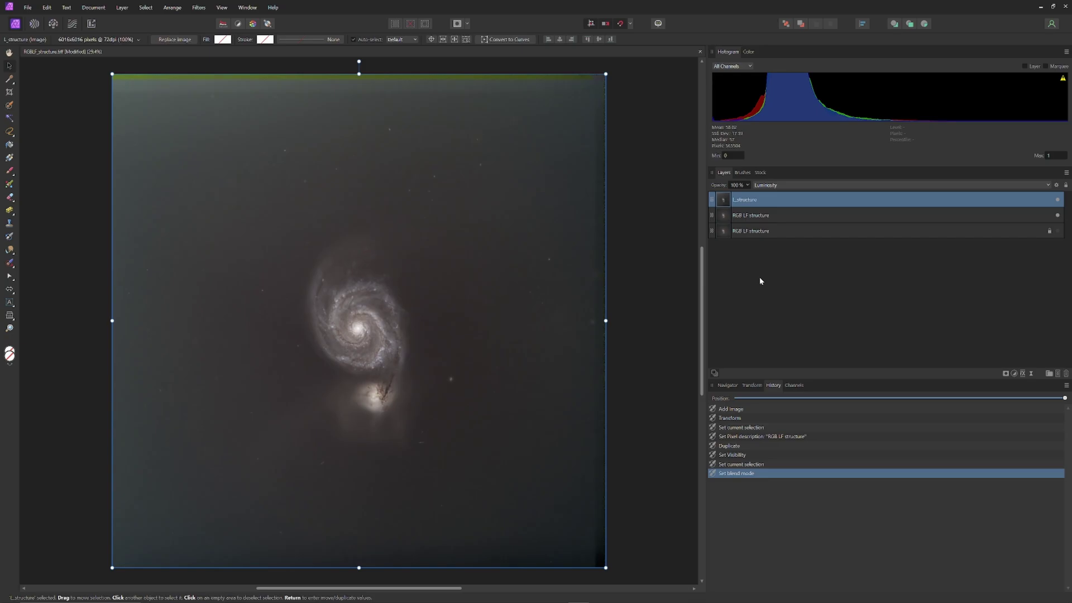
click(770, 184)
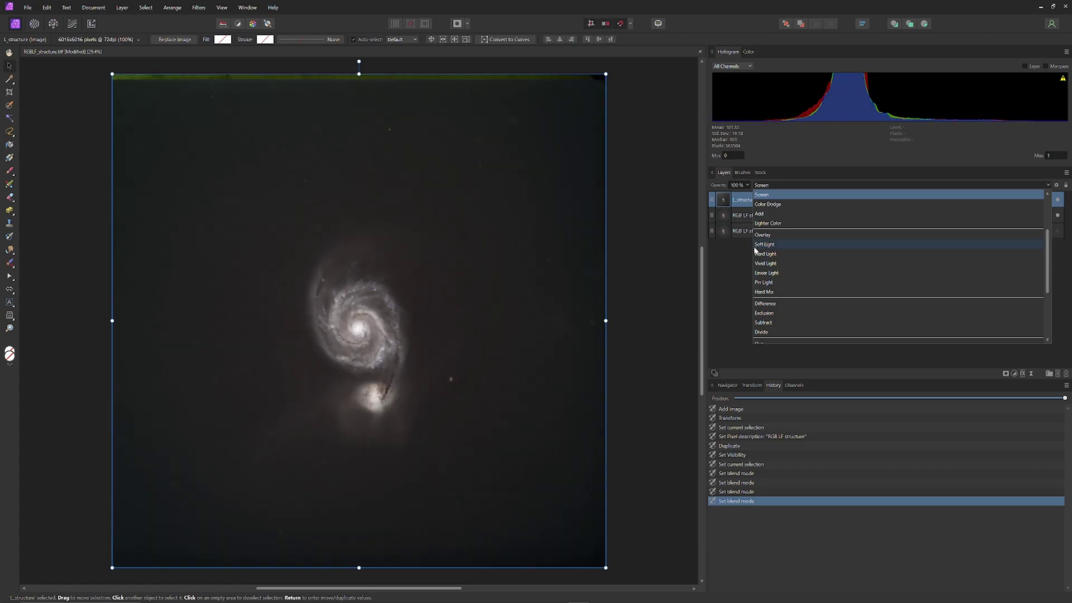
click(754, 246)
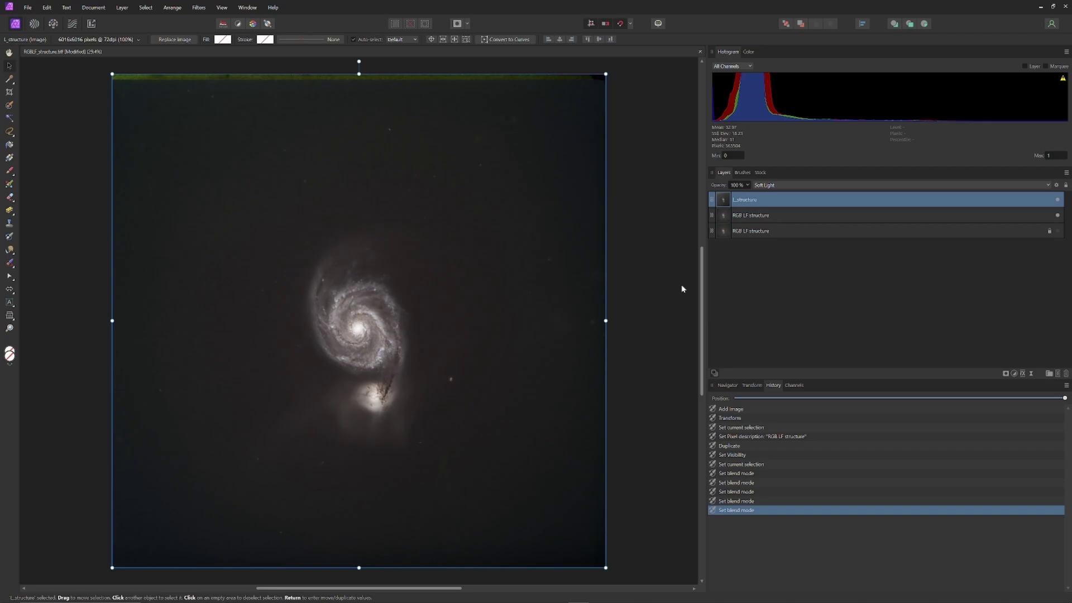
Step: Apply Gaussian Frequency Separation to the visible RGB LF structure layer with a radius of about 34 px
click(767, 217)
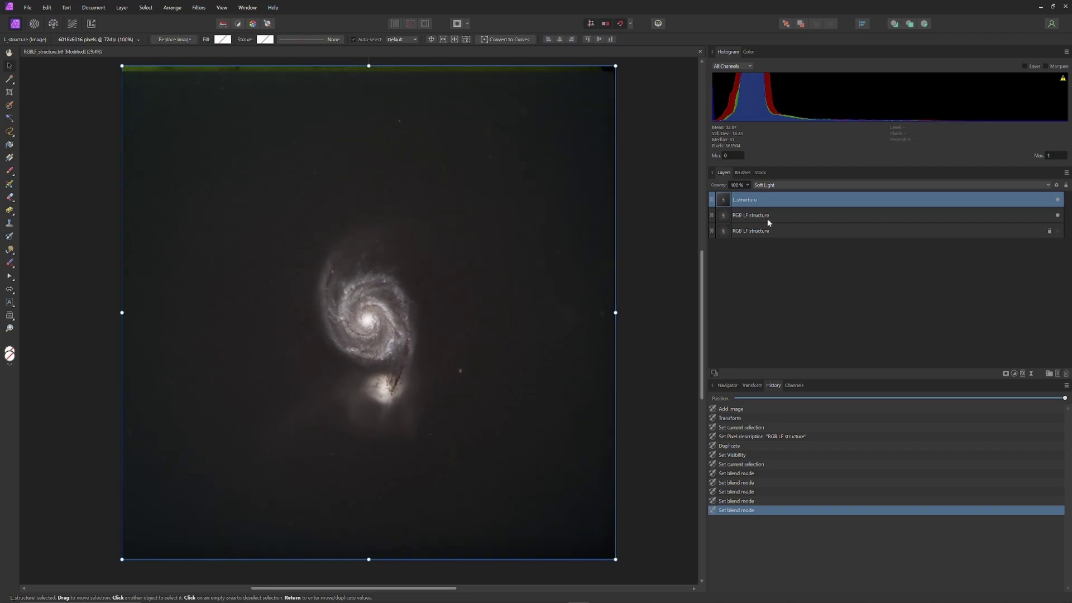
click(204, 8)
click(224, 73)
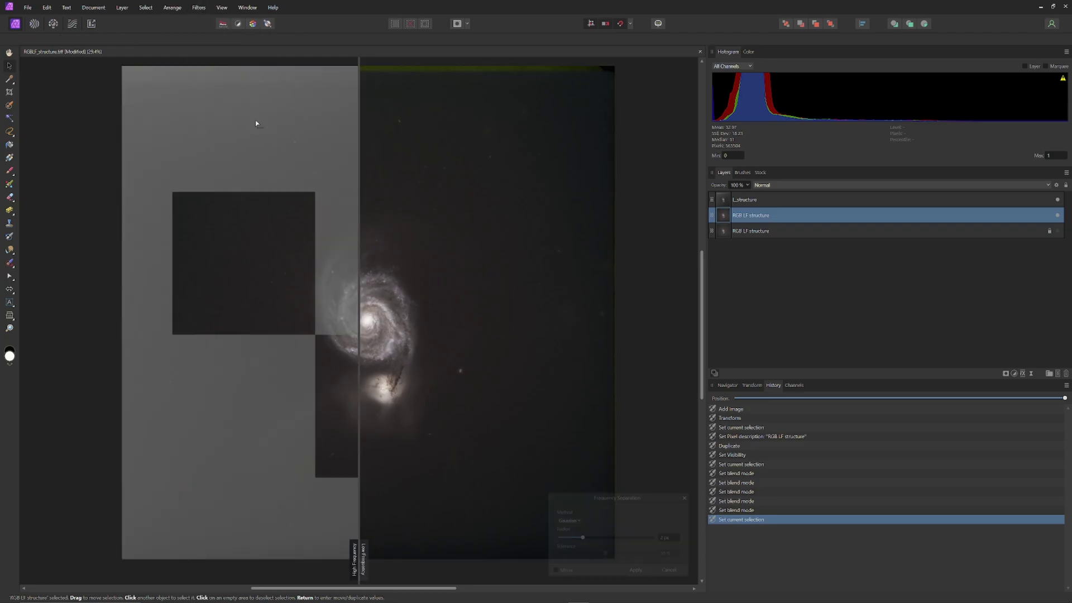
drag(582, 537, 630, 537)
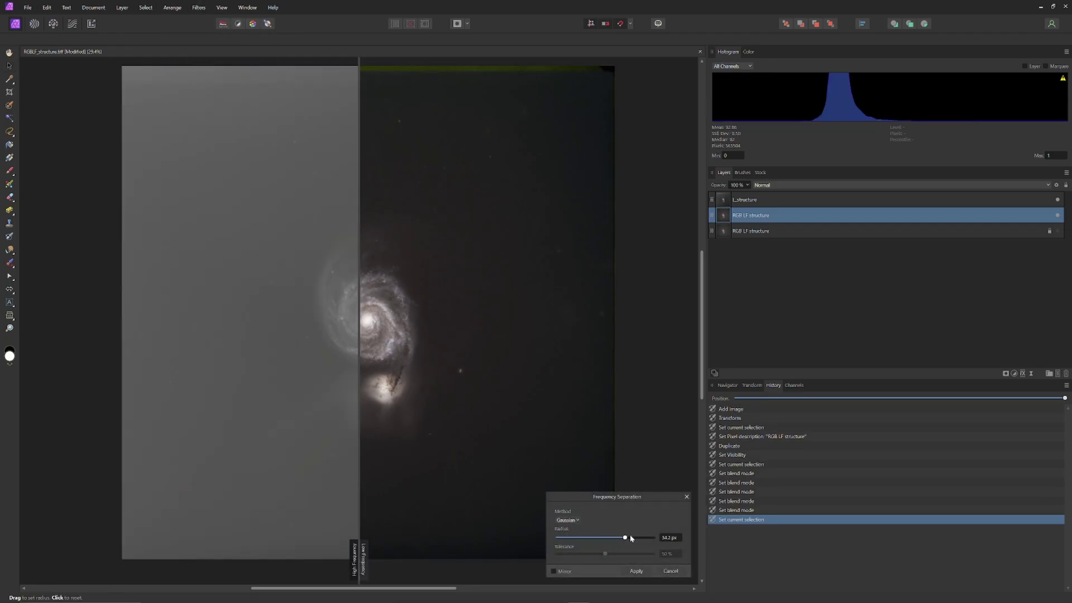
click(636, 571)
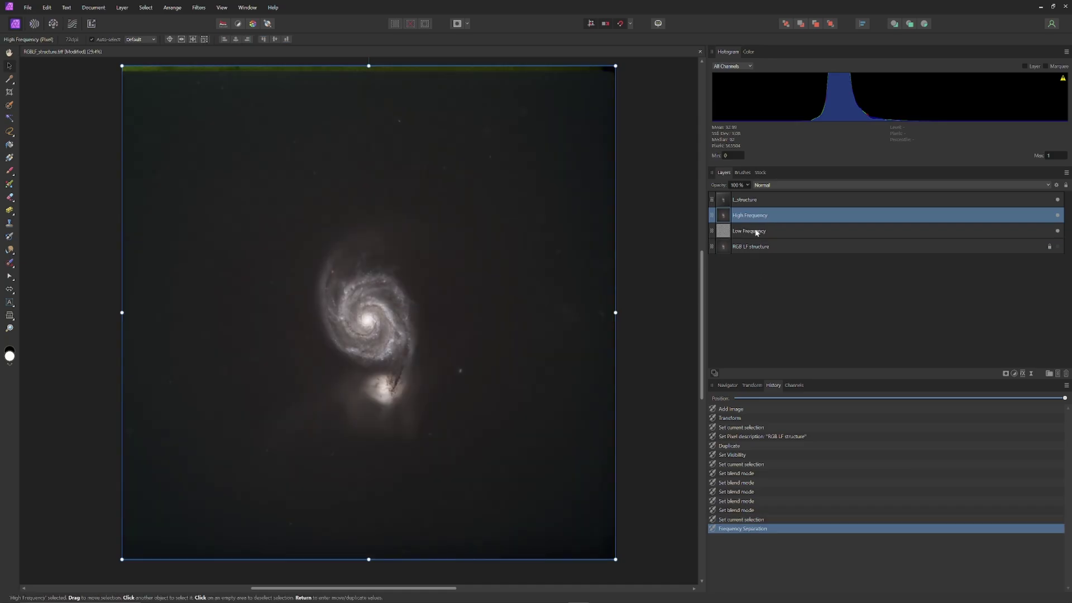
Step: Rename the Low Frequency layer as RGB LF structure LF and copy its name
double_click(756, 233)
text(LF)
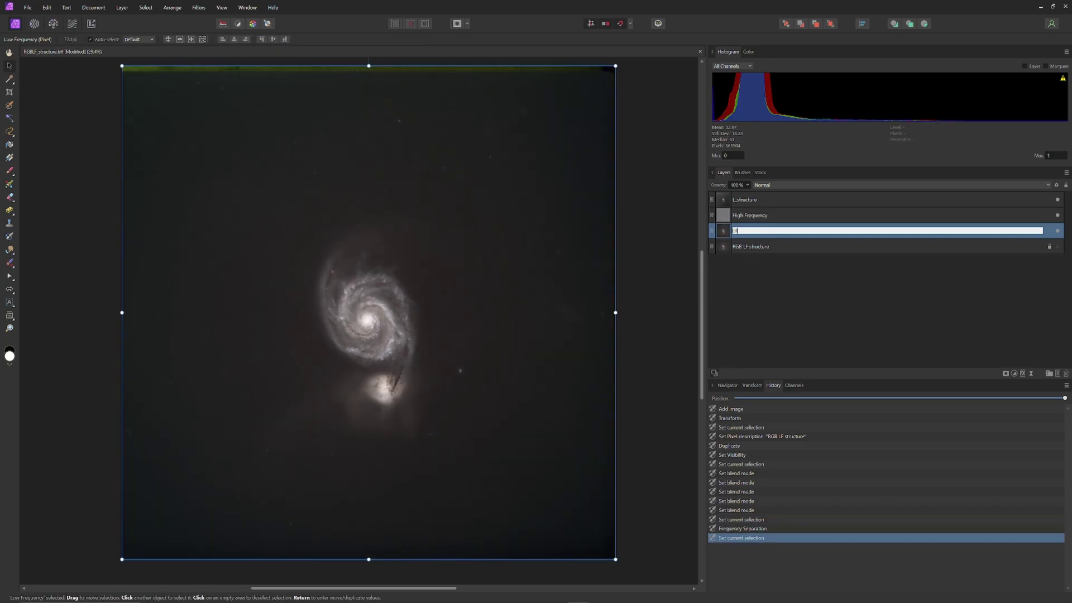
text(RGB LF structure LF)
key(Return)
double_click(757, 231)
key(ctrl+c)
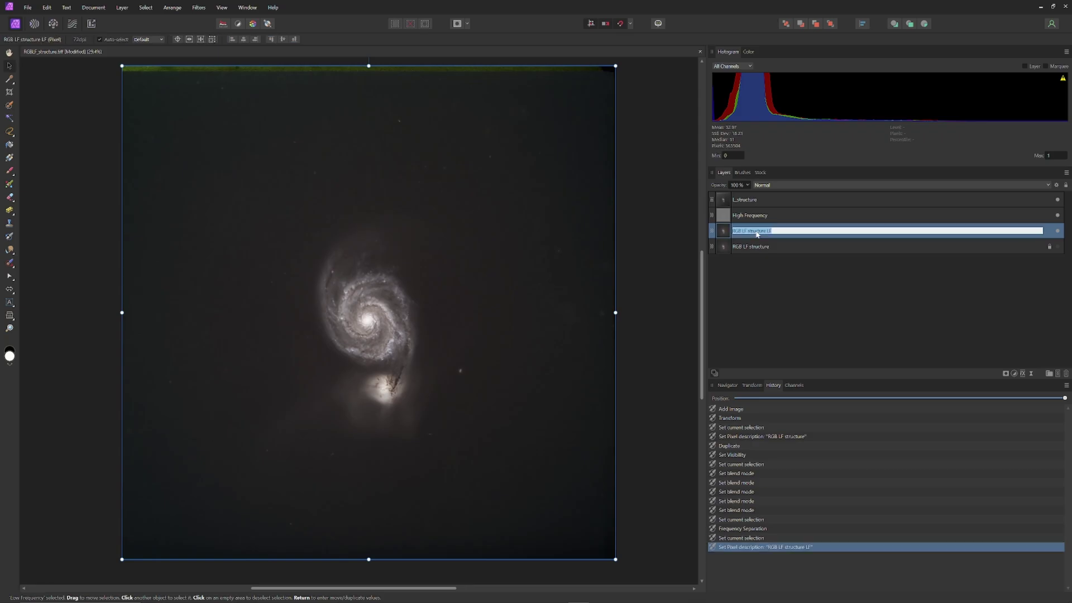
right_click(757, 233)
key(Escape)
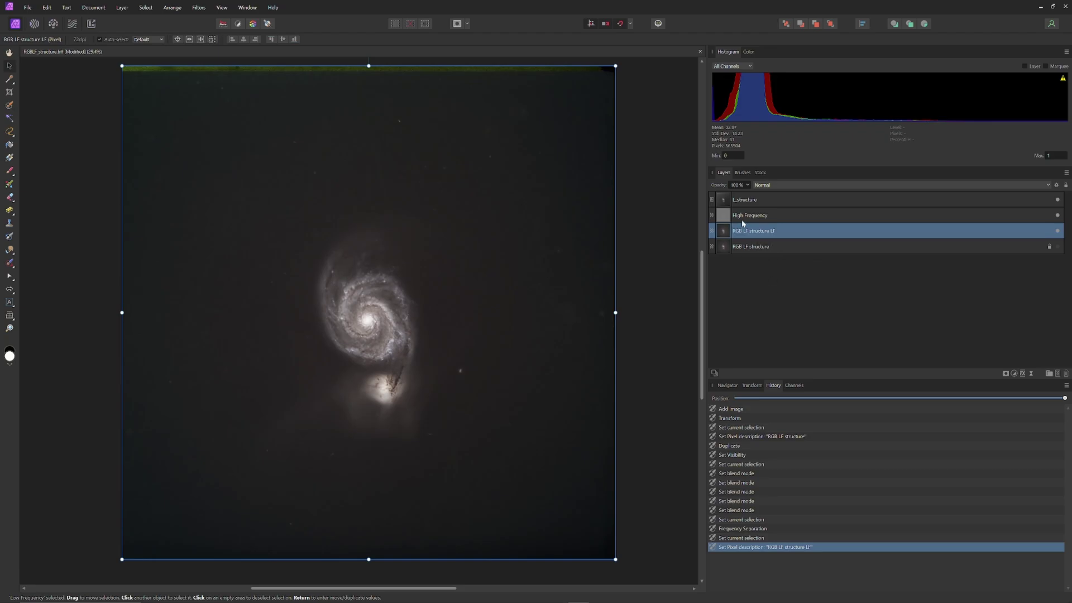
Step: Rename the High Frequency layer as RGB LF structure HF
double_click(746, 216)
key(BackSpace)
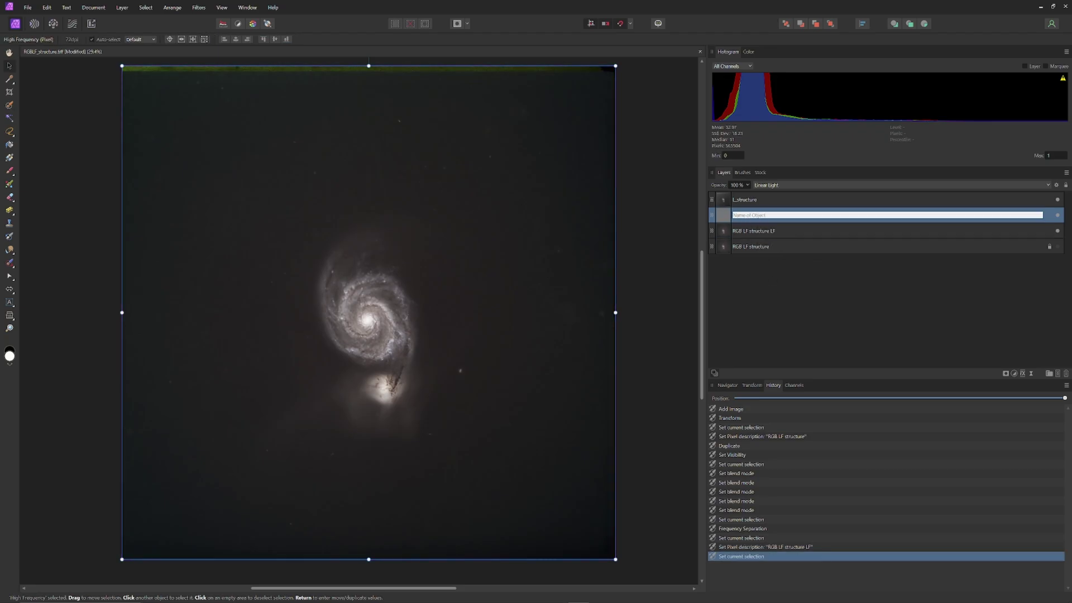
key(ctrl+v)
text(HF)
key(Return)
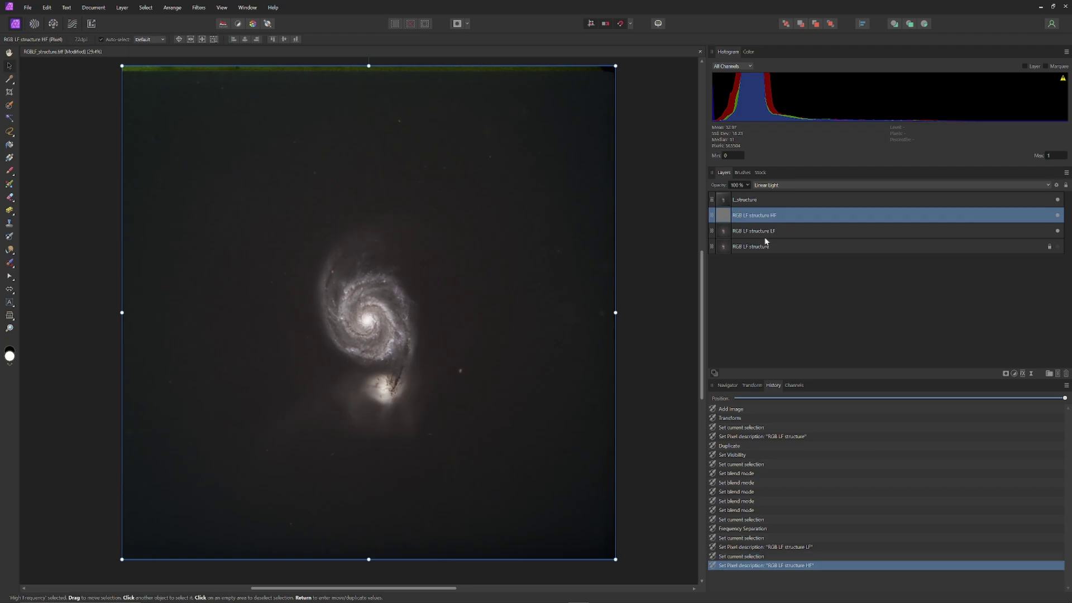
Step: Add a Levels adjustment to the RGB LF structure LF layer and switch it to the red channel
click(771, 234)
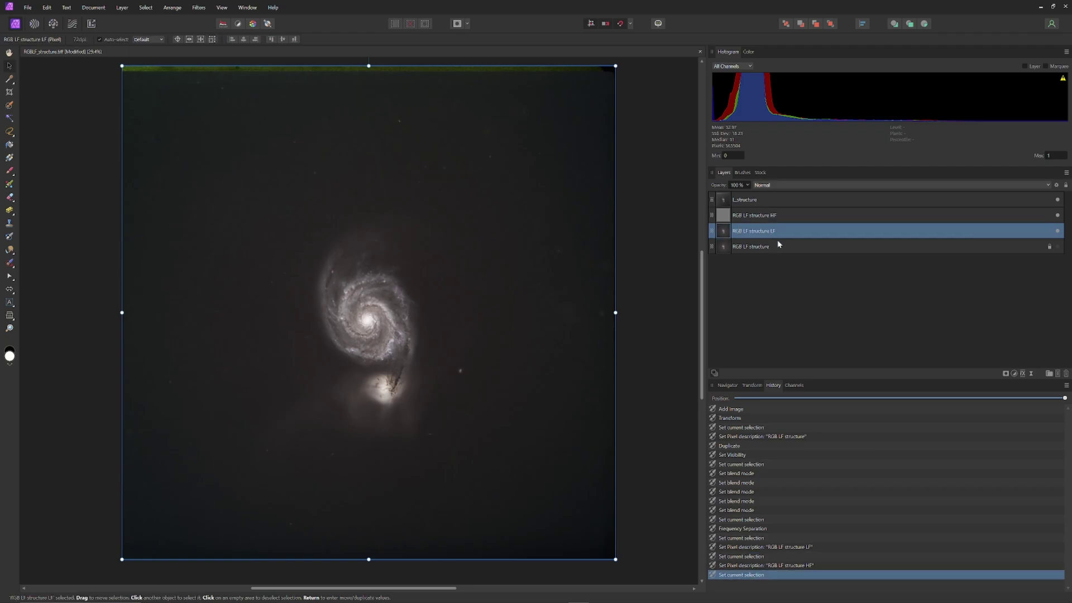
click(1013, 373)
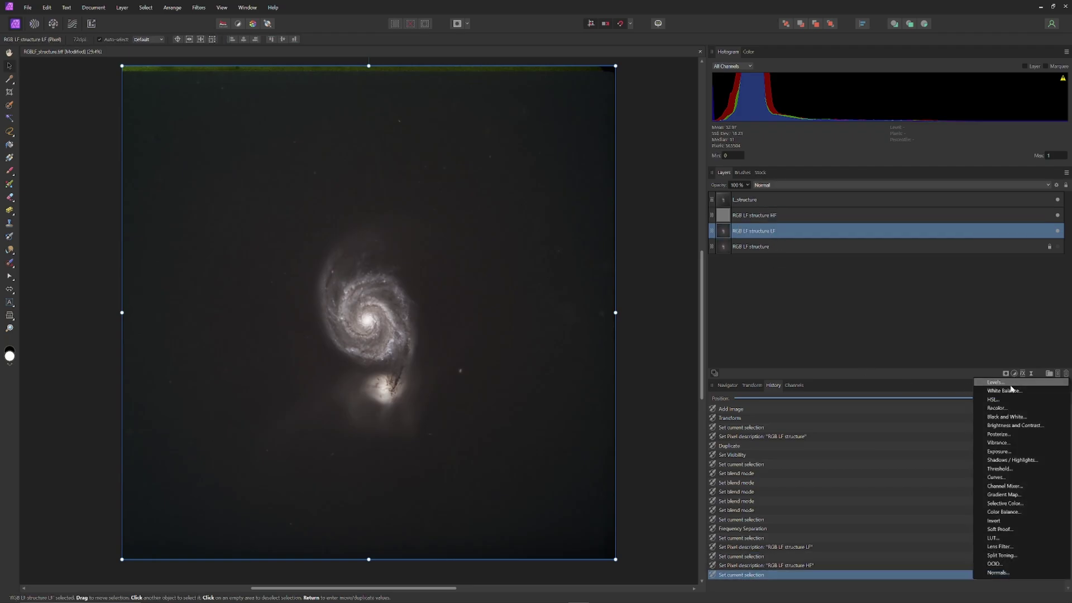
click(1013, 388)
click(585, 461)
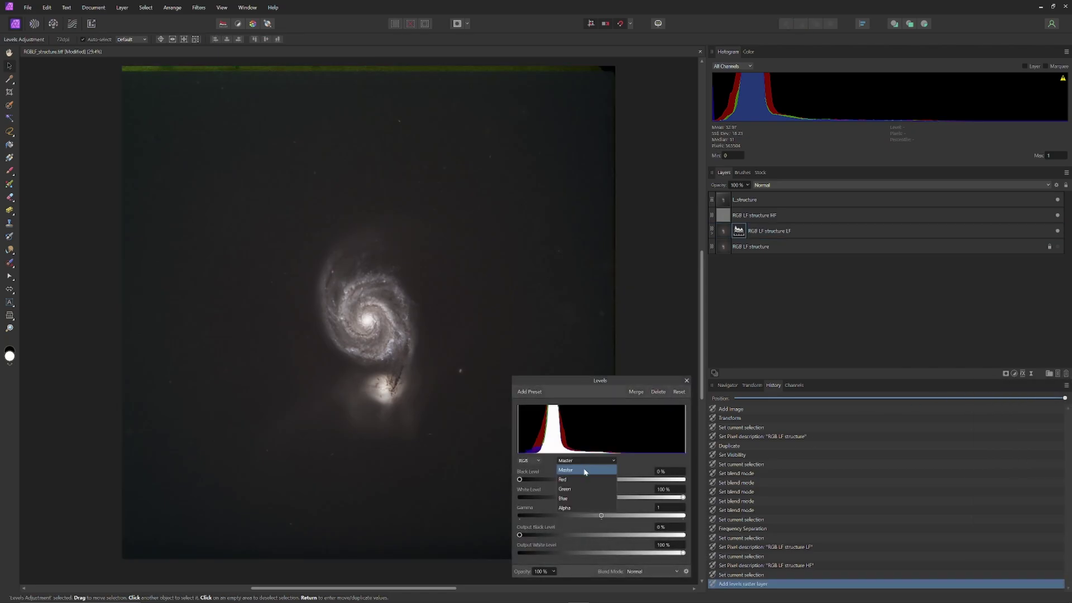
click(586, 479)
drag(570, 392, 818, 359)
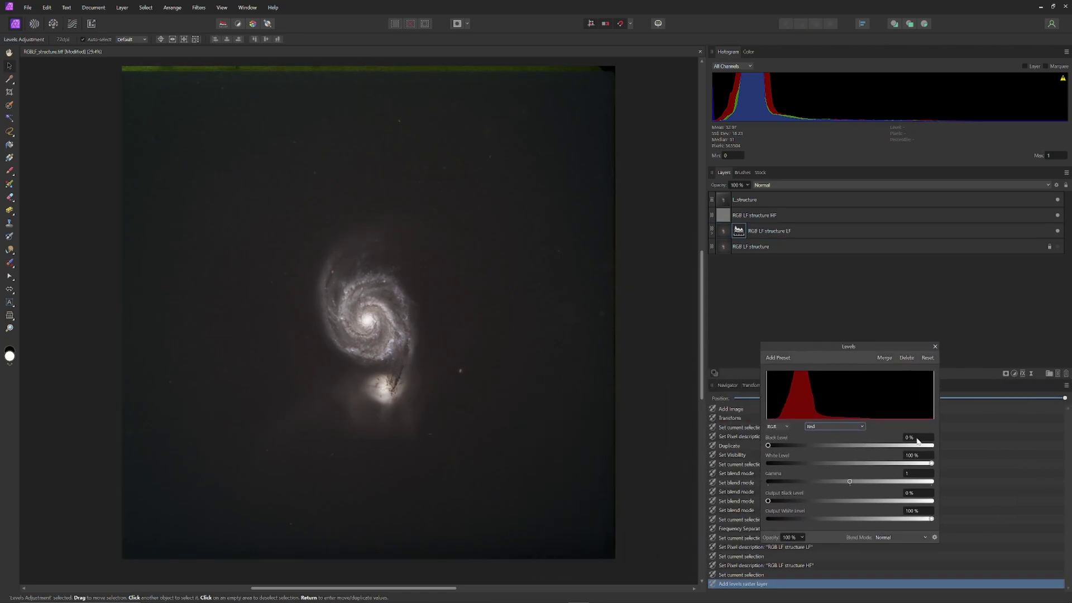
Step: Set the red channel's black level to 4% and white level to 94%, and raise its gamma to slightly above 1
scroll(917, 441, up, 1)
scroll(918, 441, up, 1)
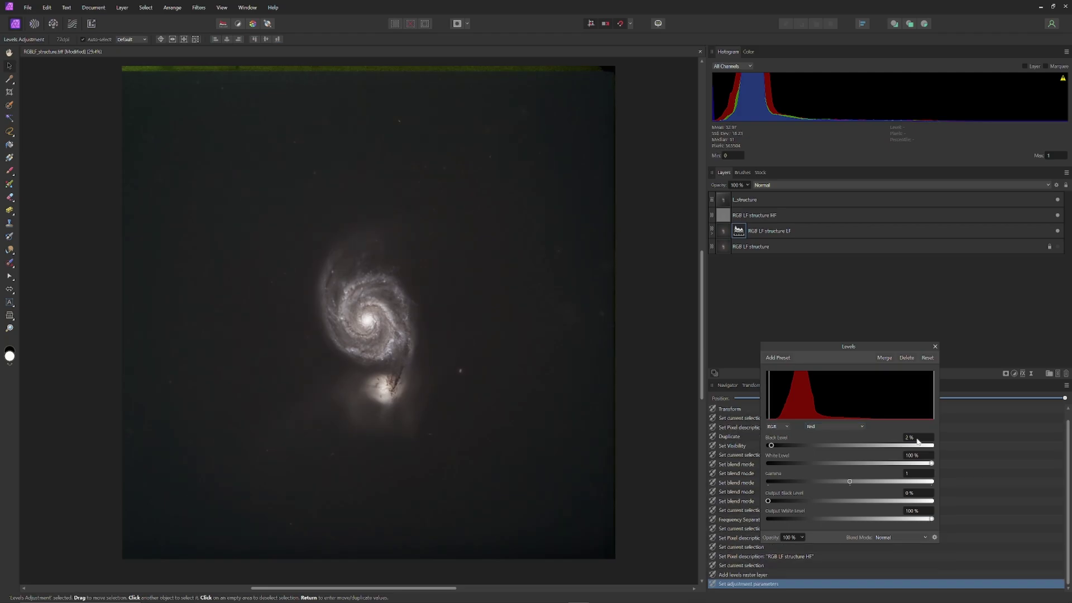
scroll(917, 441, up, 1)
scroll(917, 441, up, 1)
scroll(917, 441, up, 1)
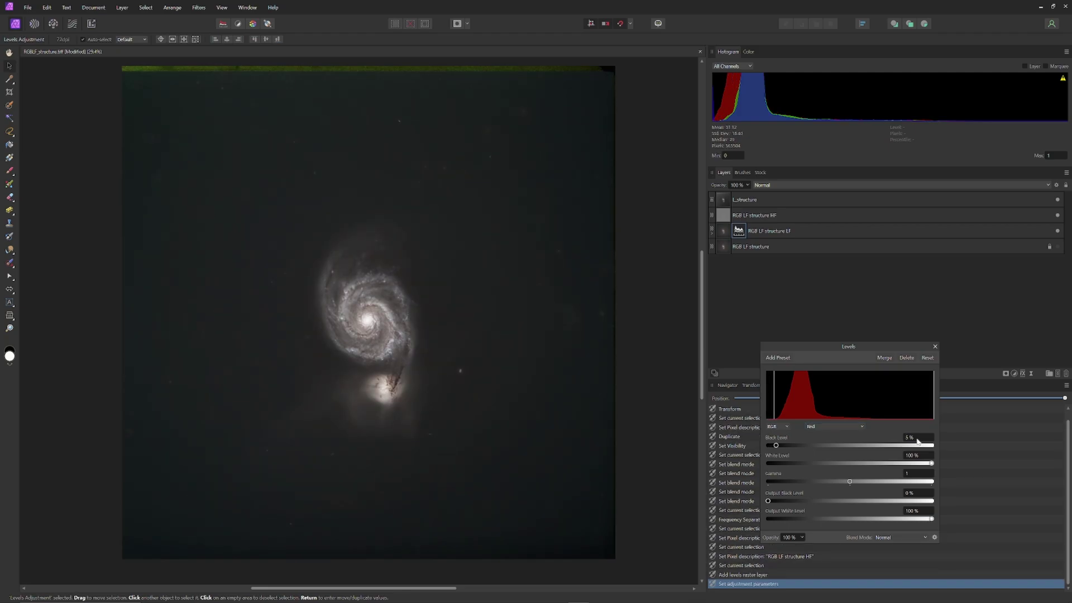
scroll(917, 441, down, 1)
drag(849, 482, 858, 484)
drag(933, 464, 922, 465)
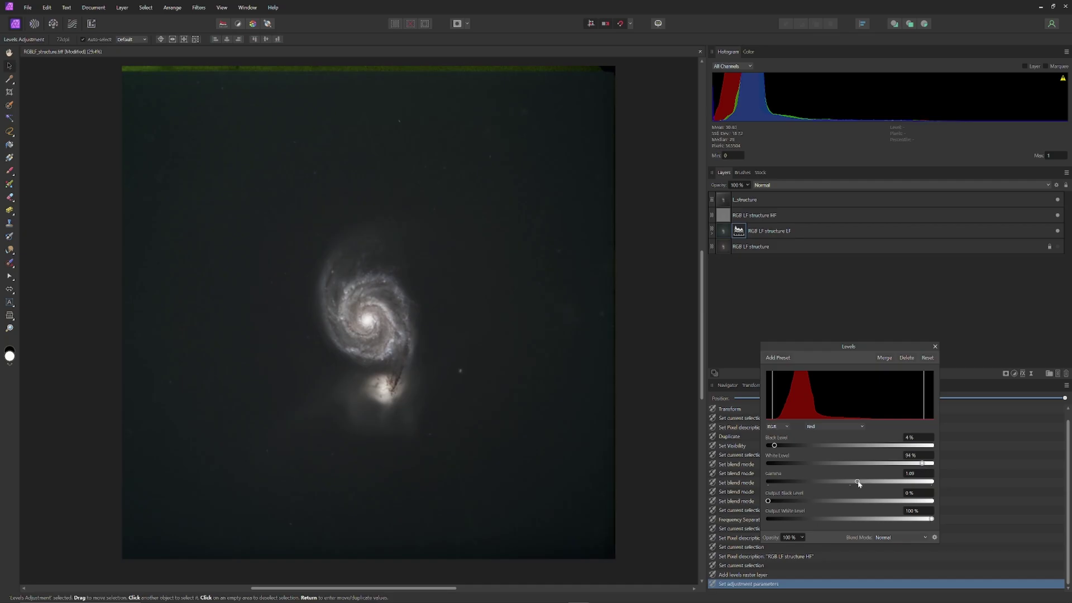
drag(859, 483, 864, 483)
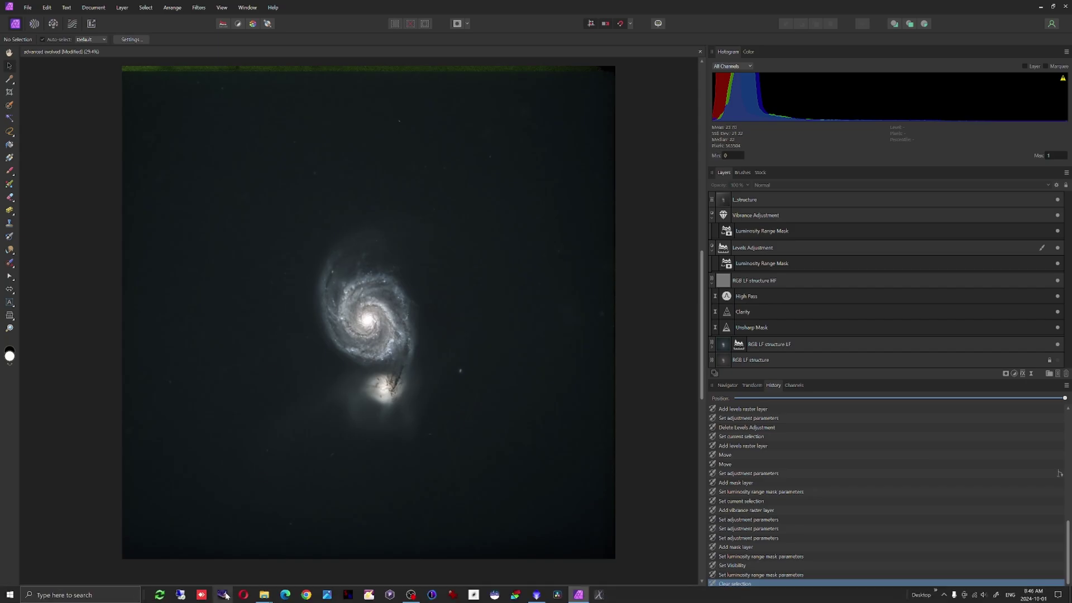
Step: Place RGBLF_core.tiff and L_core.tiff from the DEMO folder into the document, with L_core on top
mouse_move(264, 594)
click(225, 566)
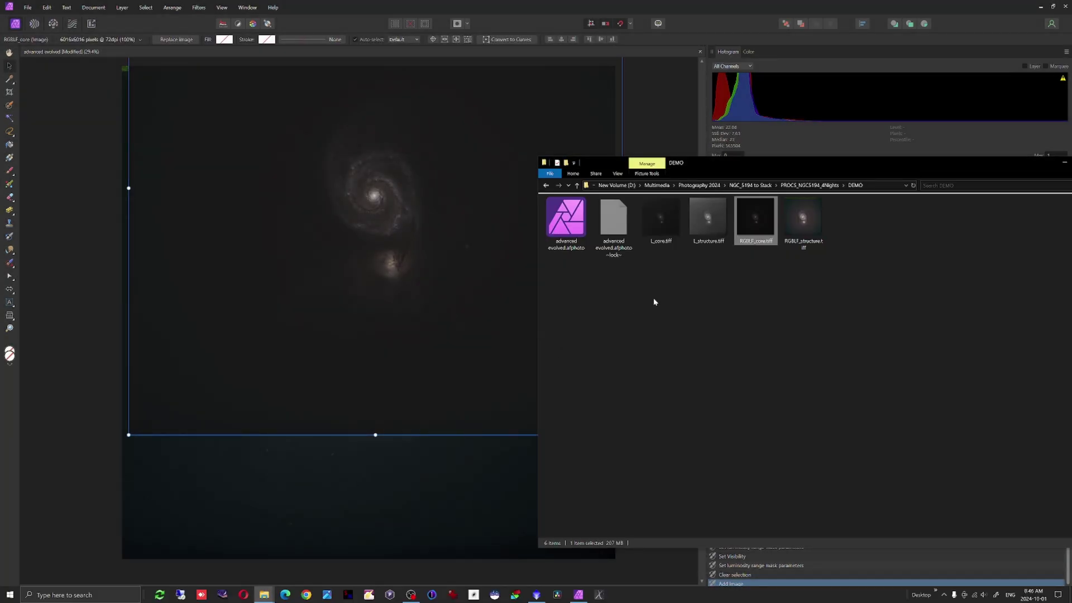
click(660, 220)
drag(392, 369, 392, 368)
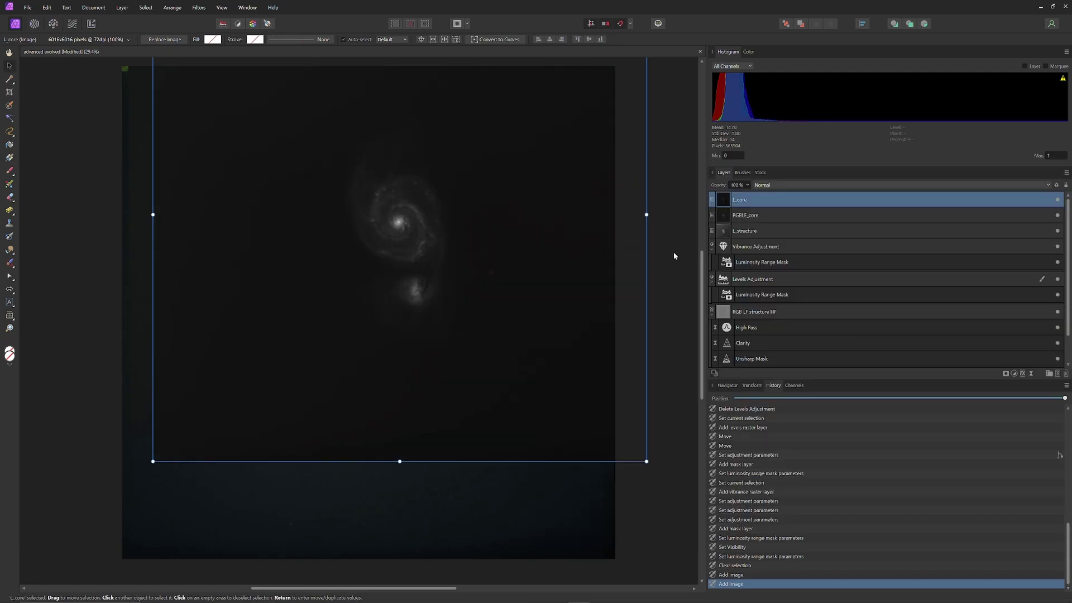
Step: Align the RGBLF_core and L_core layers exactly with the canvas, leaving L_core selected
click(771, 212)
drag(252, 375, 243, 497)
click(403, 342)
drag(457, 318, 438, 390)
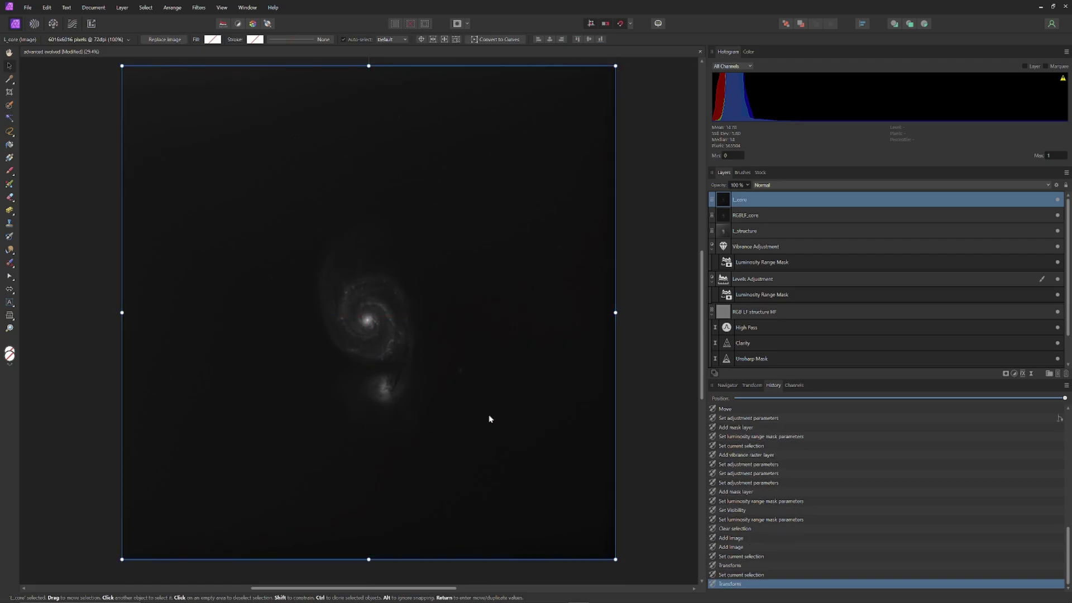
click(746, 216)
click(756, 206)
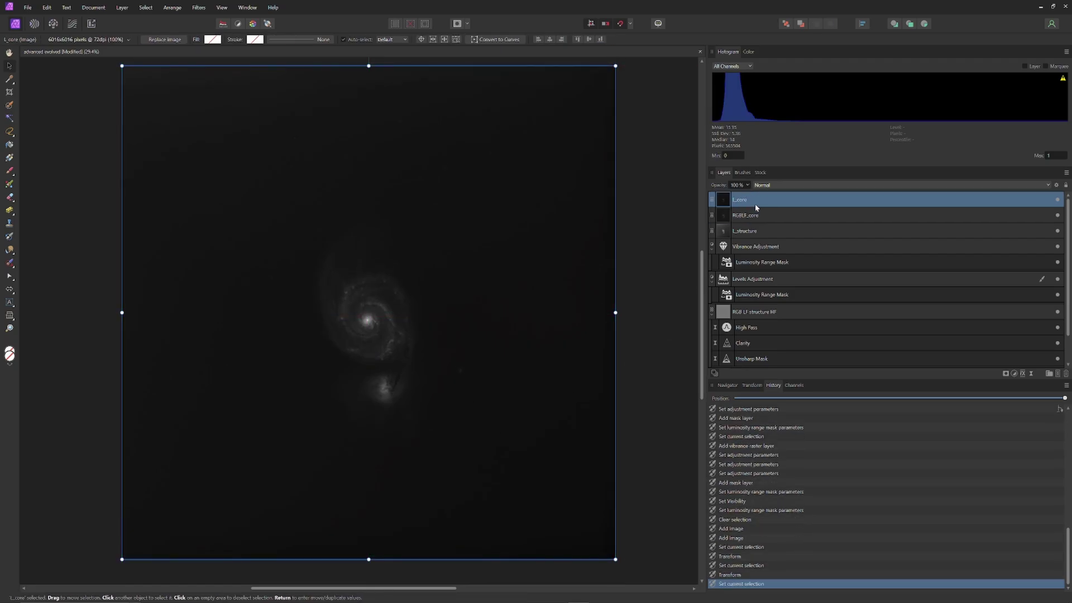
Step: Save the advanced evolved document
click(857, 185)
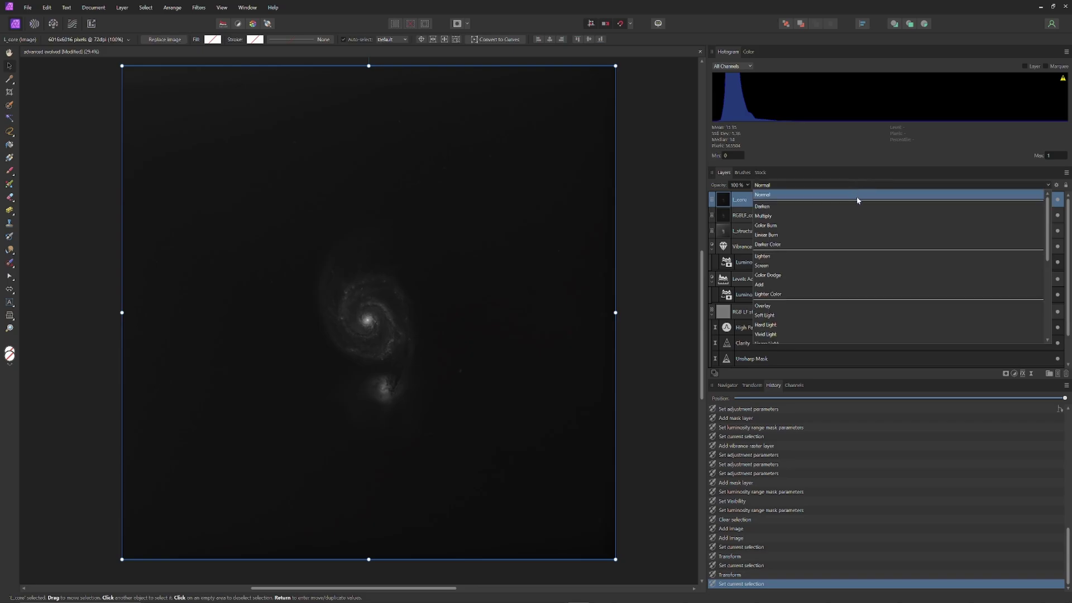
scroll(360, 327, up, 3)
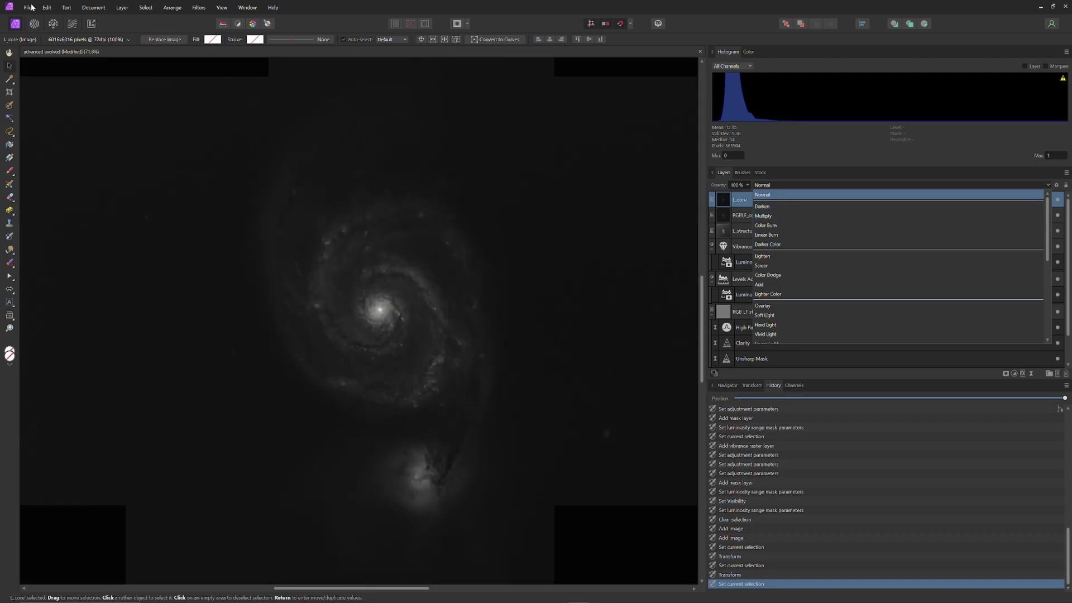
click(30, 8)
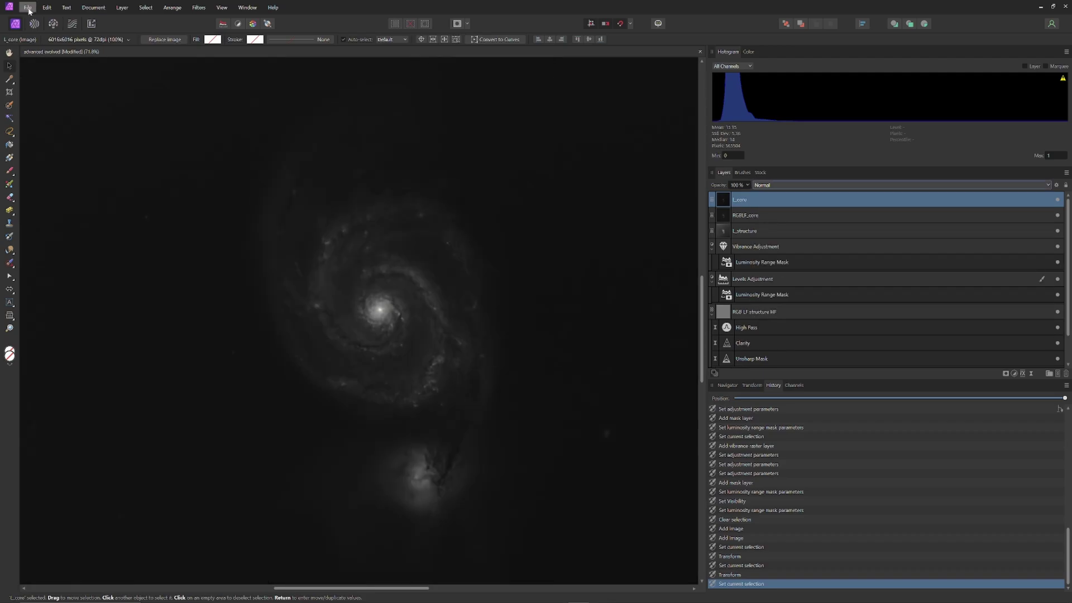
click(29, 8)
click(51, 160)
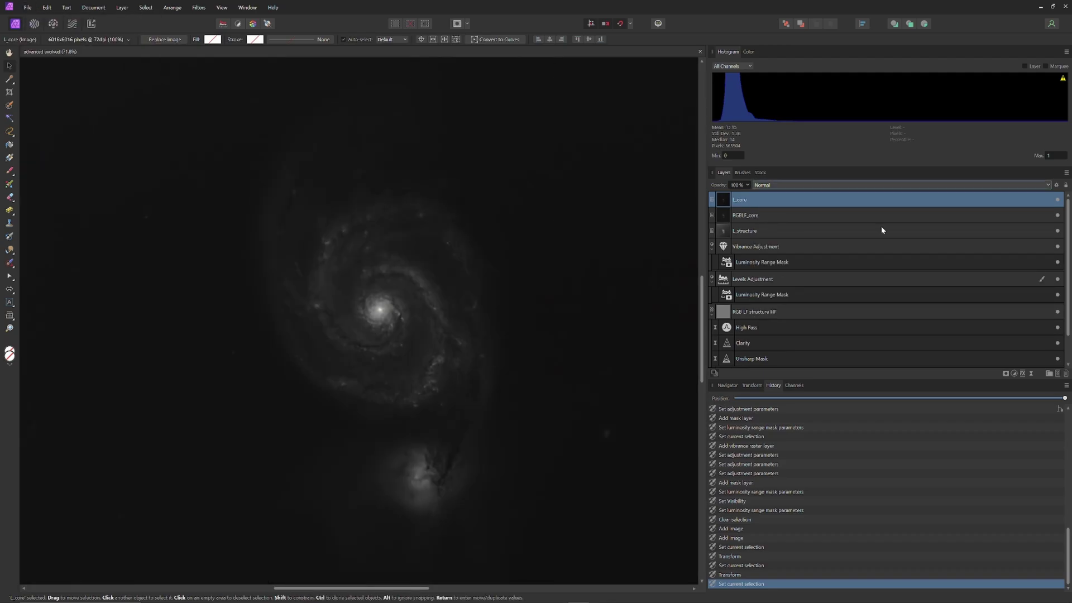
Step: Try the Lighten blend mode on the L_core layer
click(837, 185)
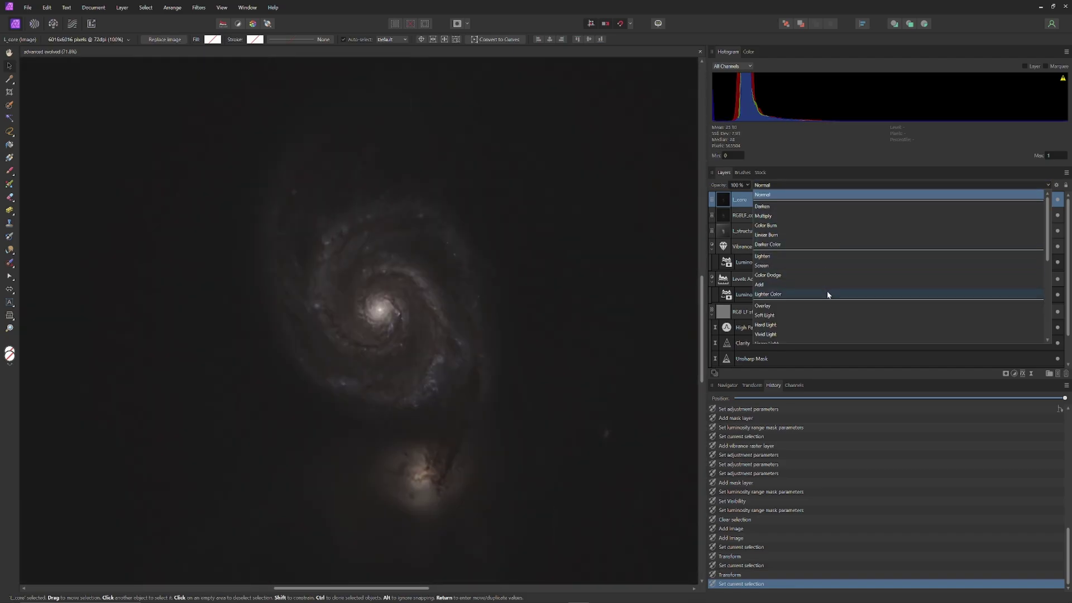
click(828, 256)
scroll(567, 308, down, 3)
drag(567, 309, 488, 309)
Step: Set the L_core layer's blend mode to Luminosity and check the galaxy core up close
click(782, 185)
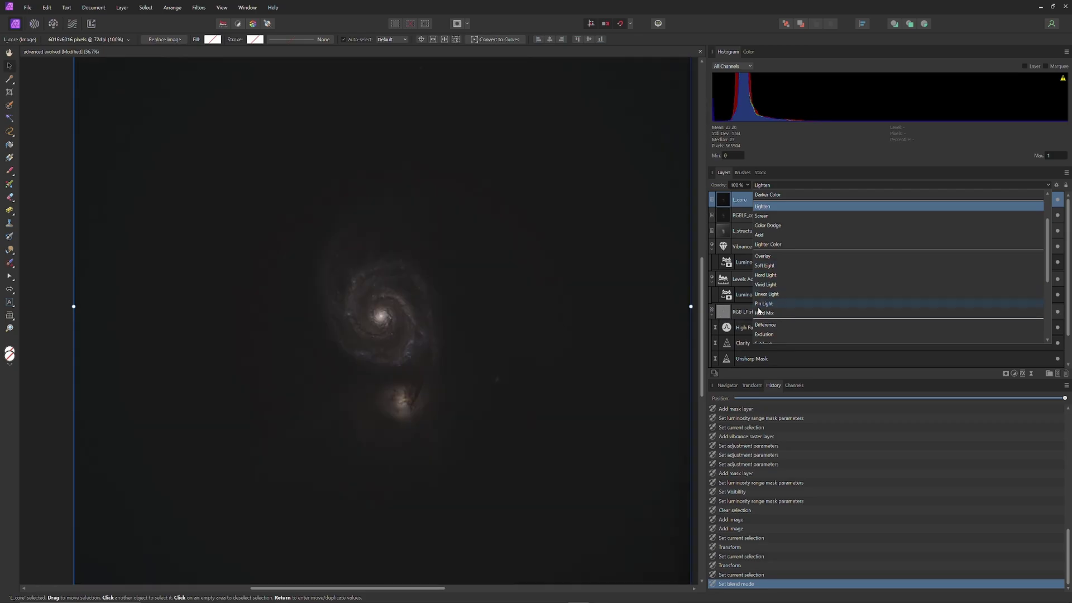
scroll(744, 254, down, 2)
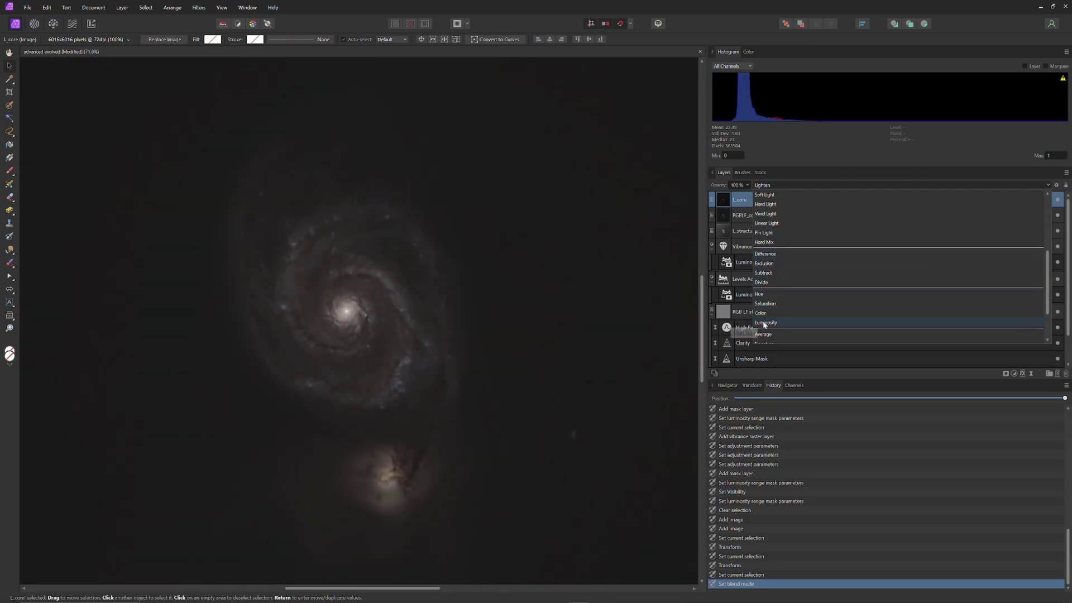
click(765, 322)
key(h)
key(ctrl+0)
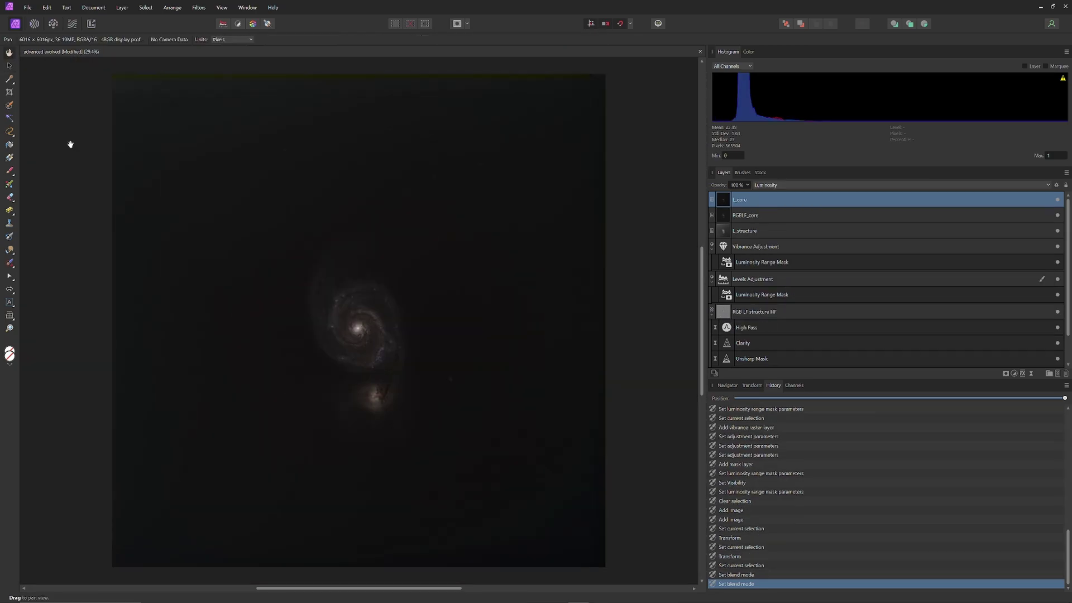
scroll(374, 348, up, 3)
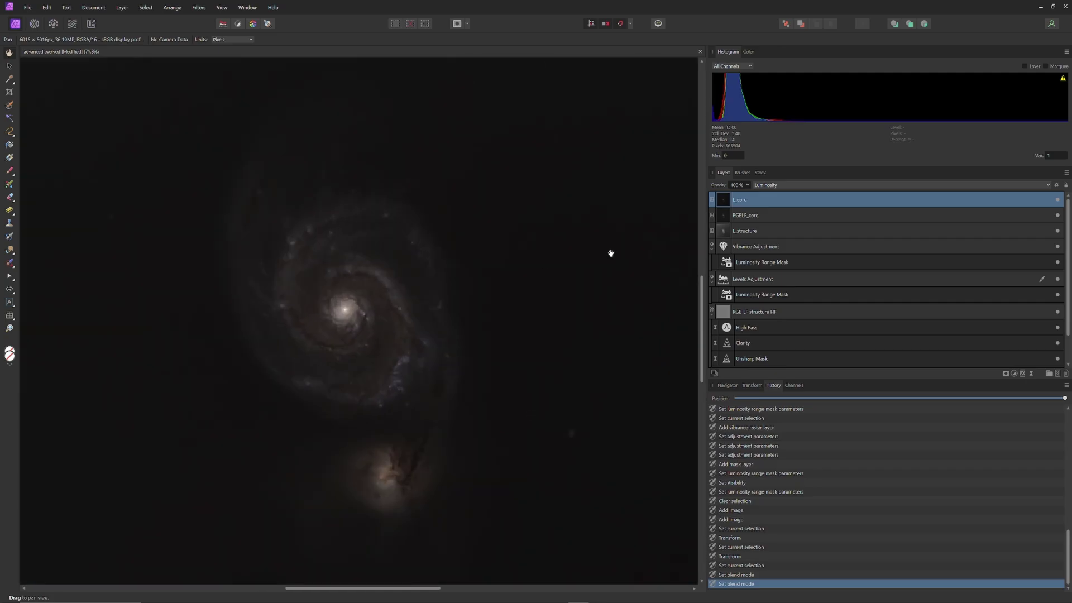
Step: Apply Frequency Separation to the RGBLF_core layer with a strongly increased radius
click(789, 214)
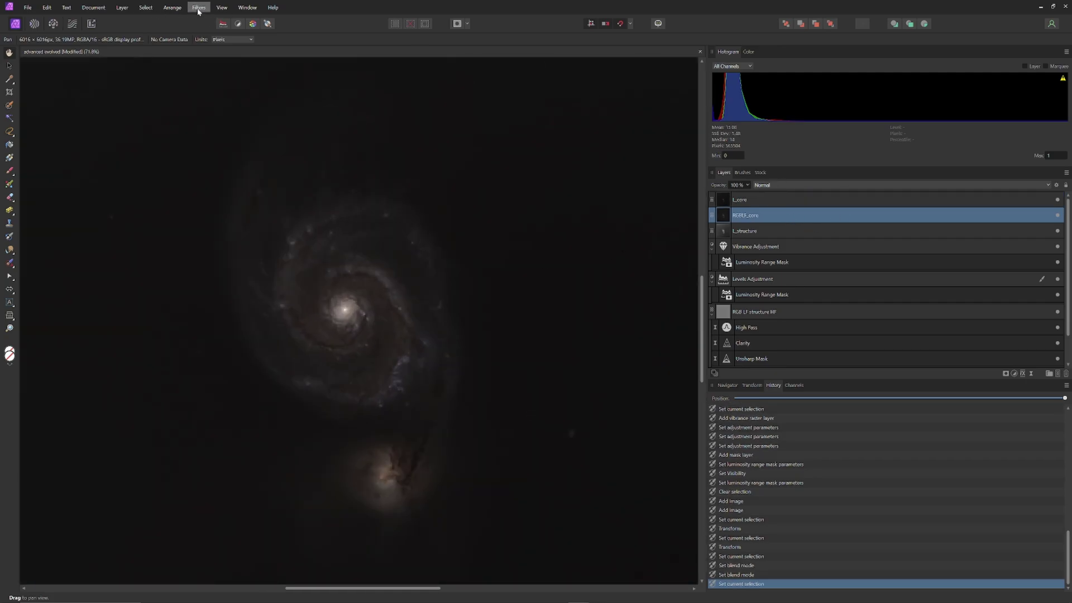
click(221, 8)
click(234, 72)
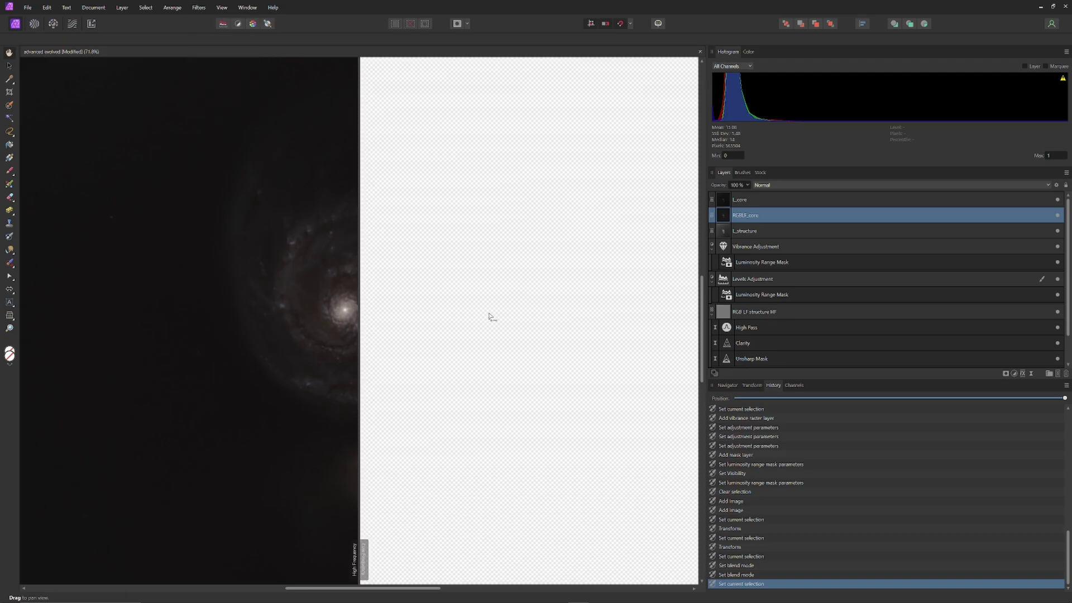
drag(582, 540, 705, 539)
click(635, 571)
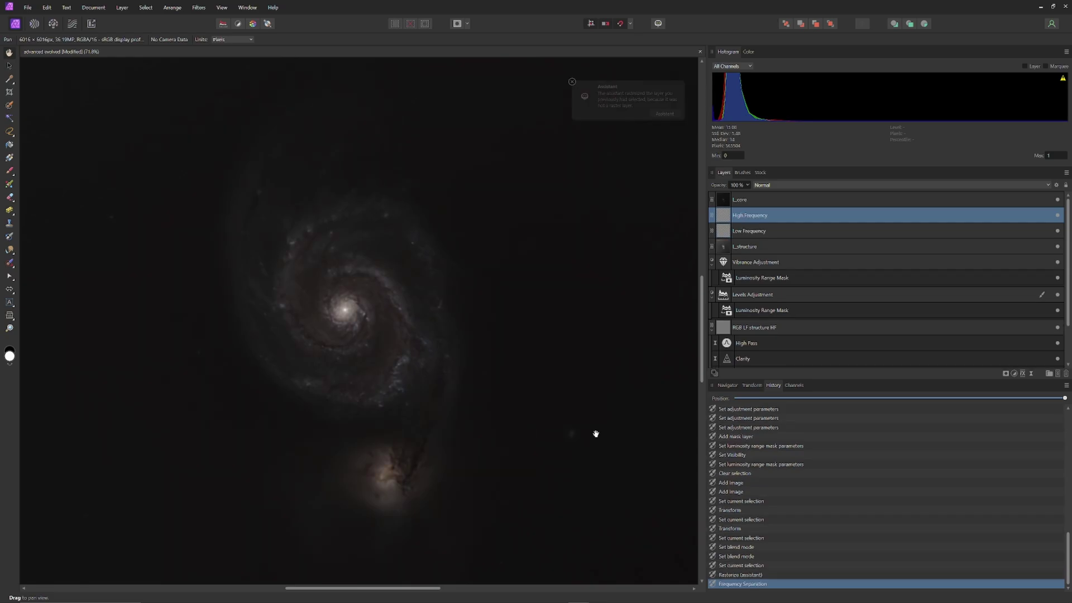
Step: Rename the Low Frequency layer to RGB Core LF and the High Frequency layer to RGB Core HF
click(748, 232)
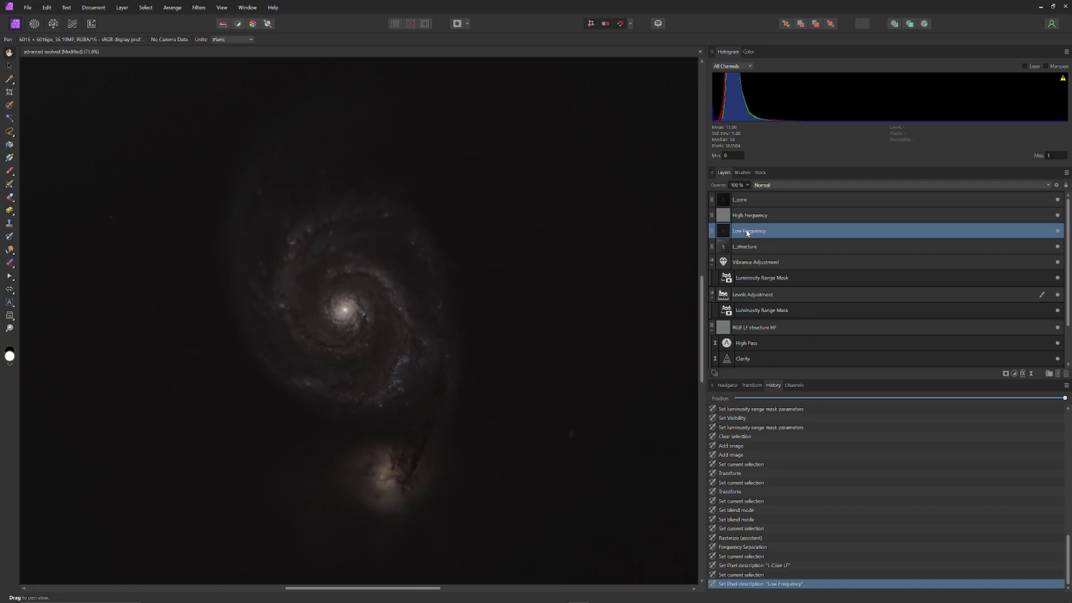
double_click(748, 232)
text(RG)
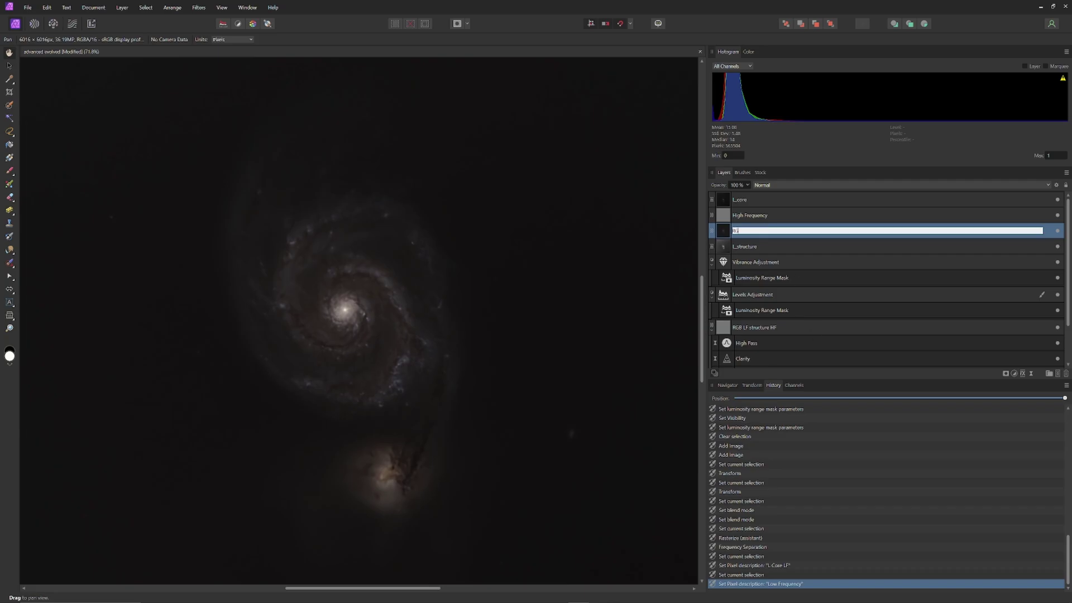
text(B Core LF)
key(Return)
double_click(754, 217)
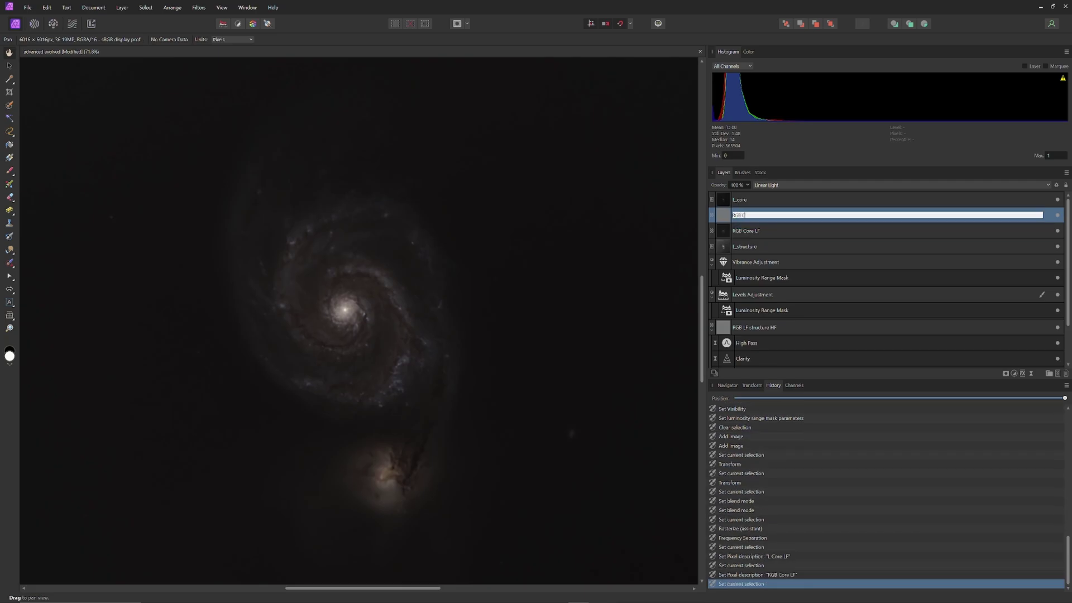
text(RGB Core HF)
key(Return)
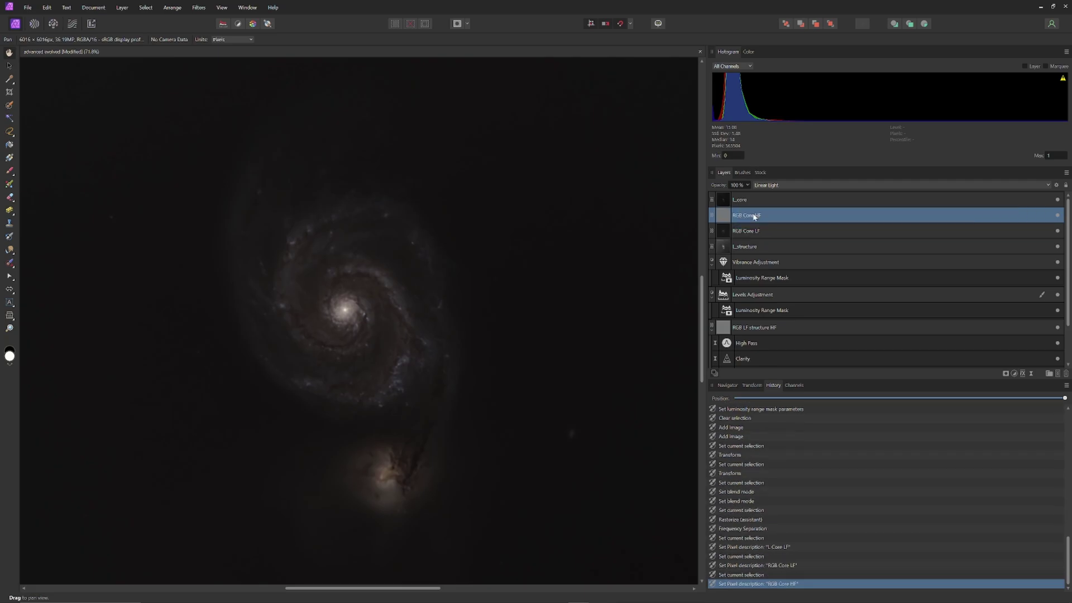
Step: Add a Levels adjustment to the RGB Core LF layer and lower its white level to brighten the core
click(768, 230)
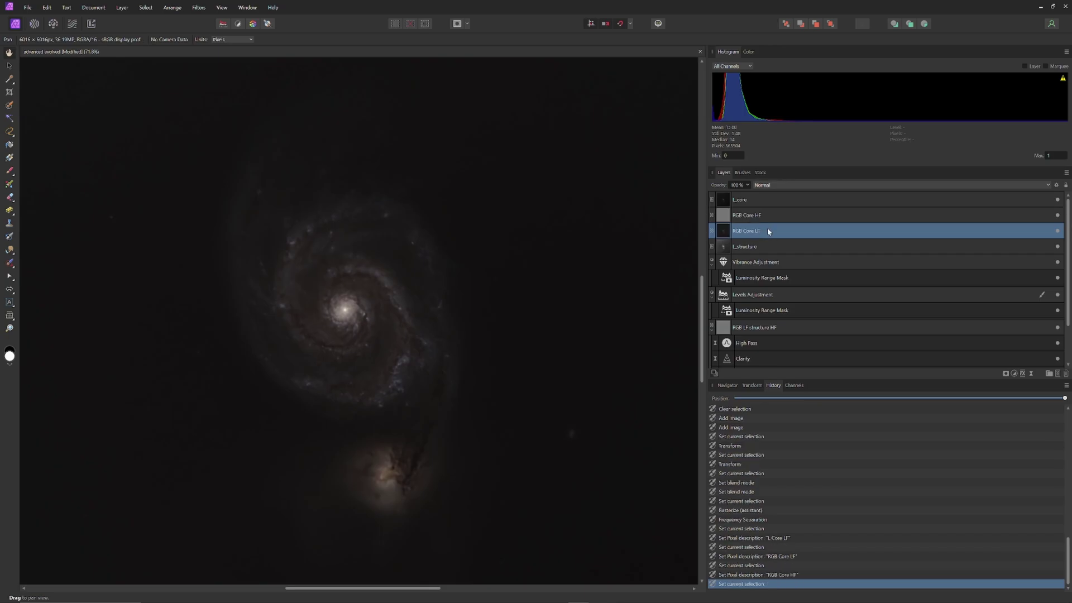
click(1013, 373)
click(996, 383)
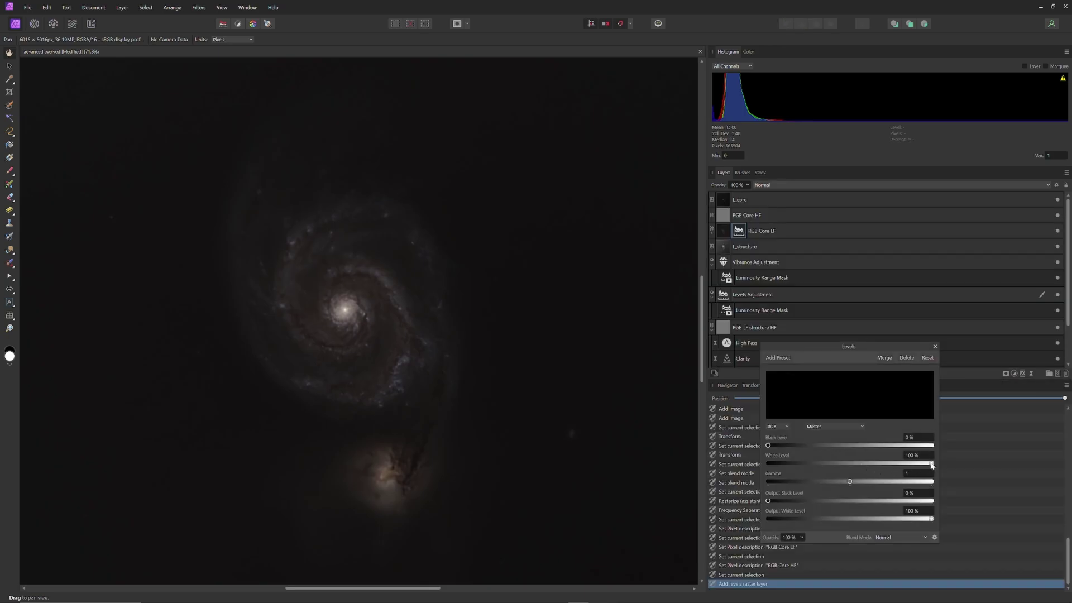
drag(931, 465, 907, 470)
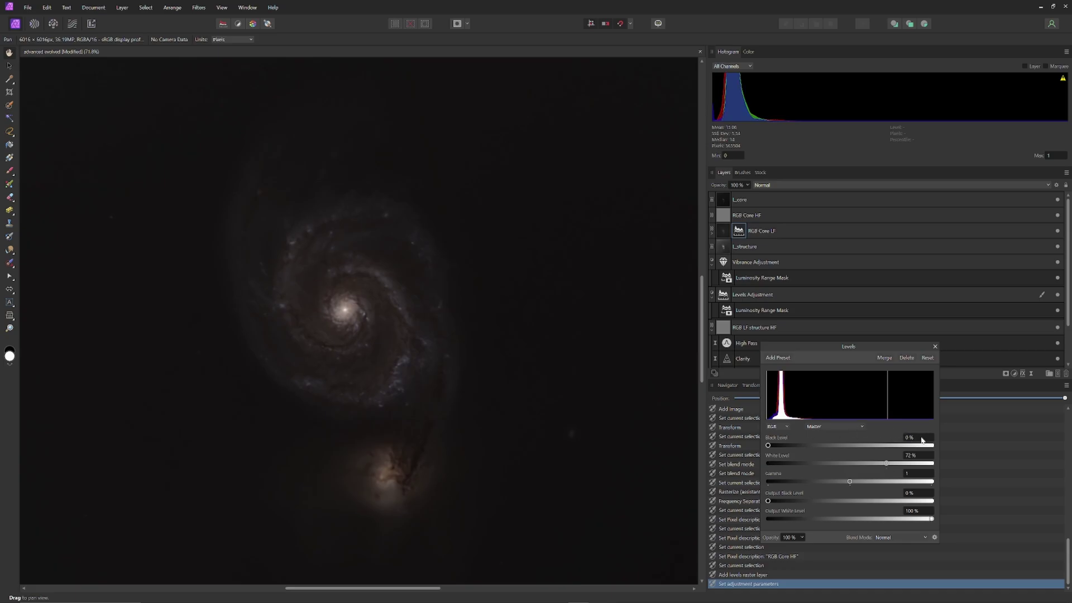
scroll(921, 442, up, 1)
scroll(921, 442, up, 1)
scroll(921, 442, down, 2)
scroll(918, 440, up, 1)
scroll(918, 441, up, 1)
drag(887, 466, 867, 466)
Step: Add a live Unsharp Mask to the RGB Core HF layer with a 4.3 px radius and a slightly raised factor
click(1032, 373)
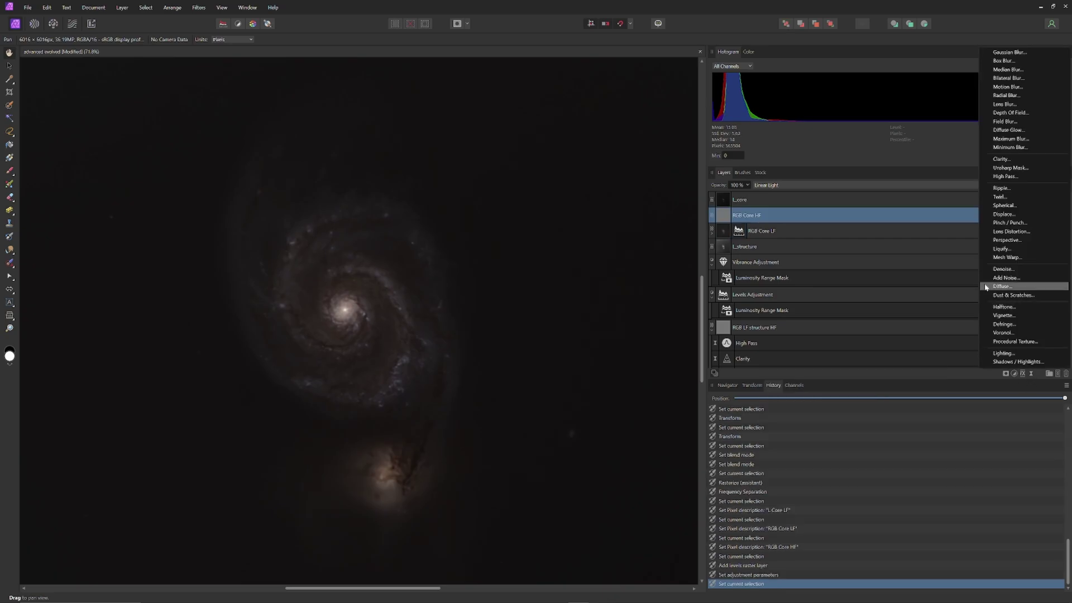
click(1013, 167)
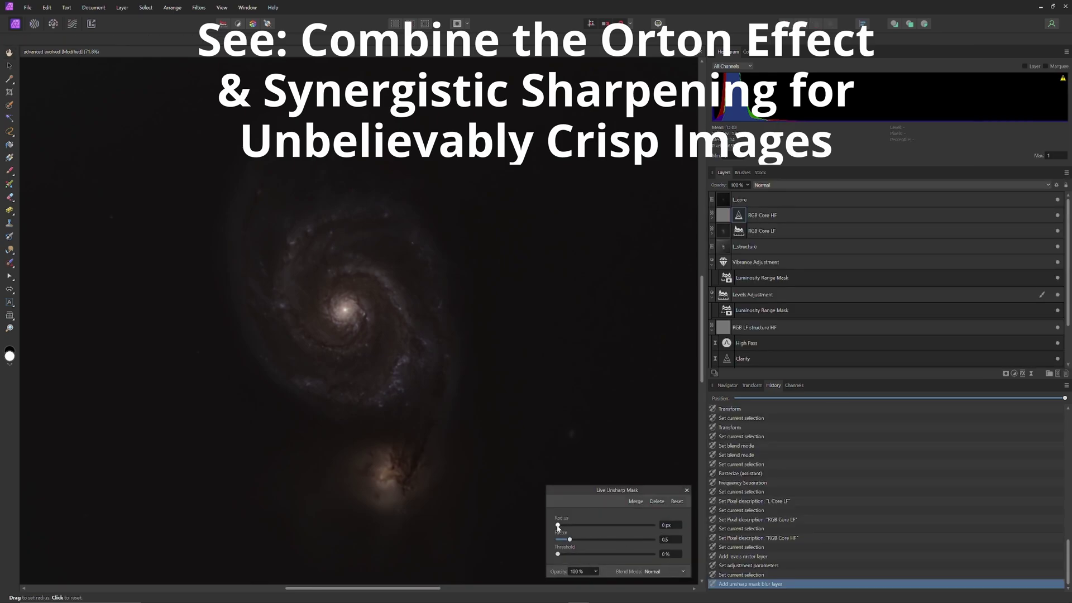
drag(557, 526, 587, 530)
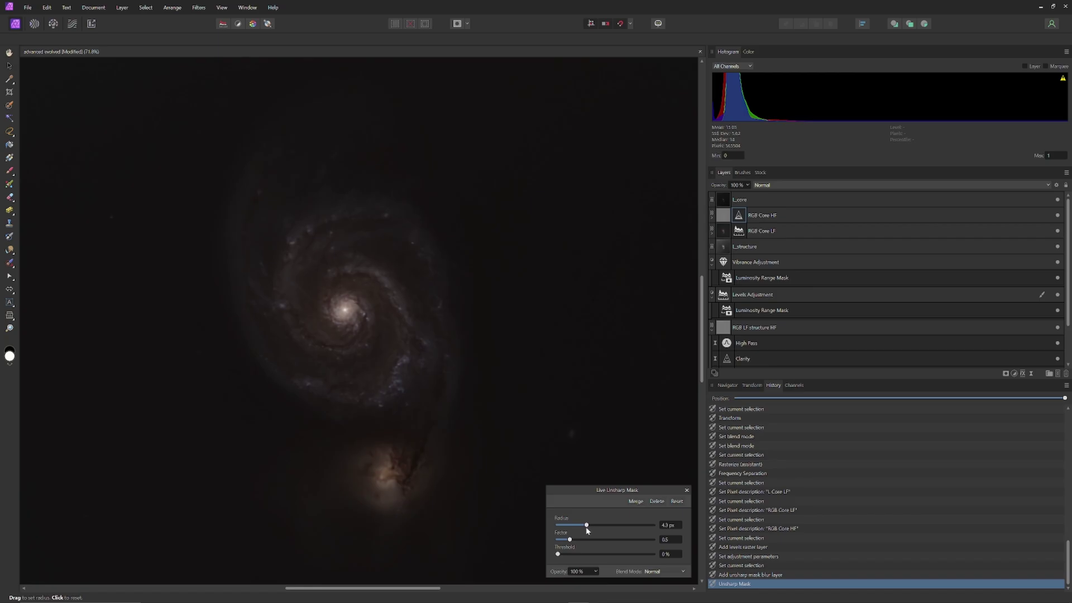
drag(569, 540, 576, 542)
click(687, 490)
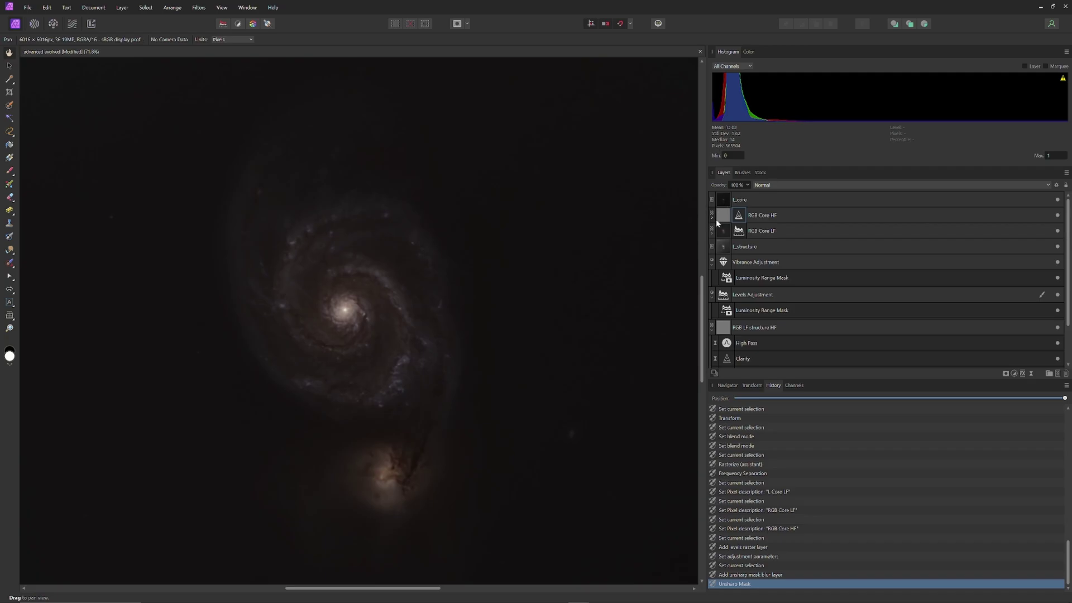
Step: Try a live Clarity filter at 10% strength on the RGB Core HF layer
click(776, 216)
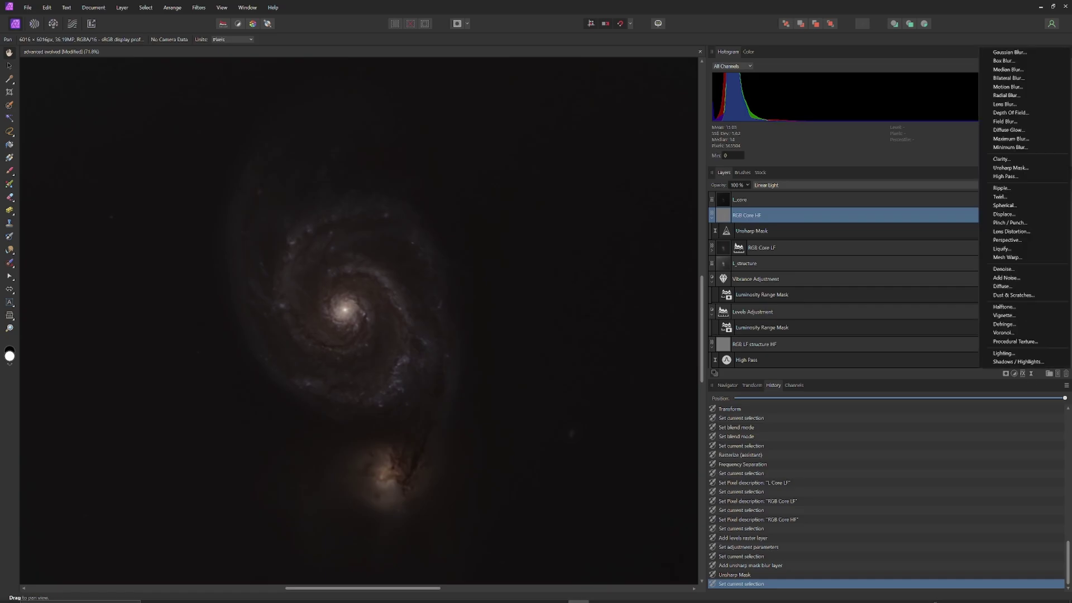
click(1001, 159)
drag(605, 555, 611, 556)
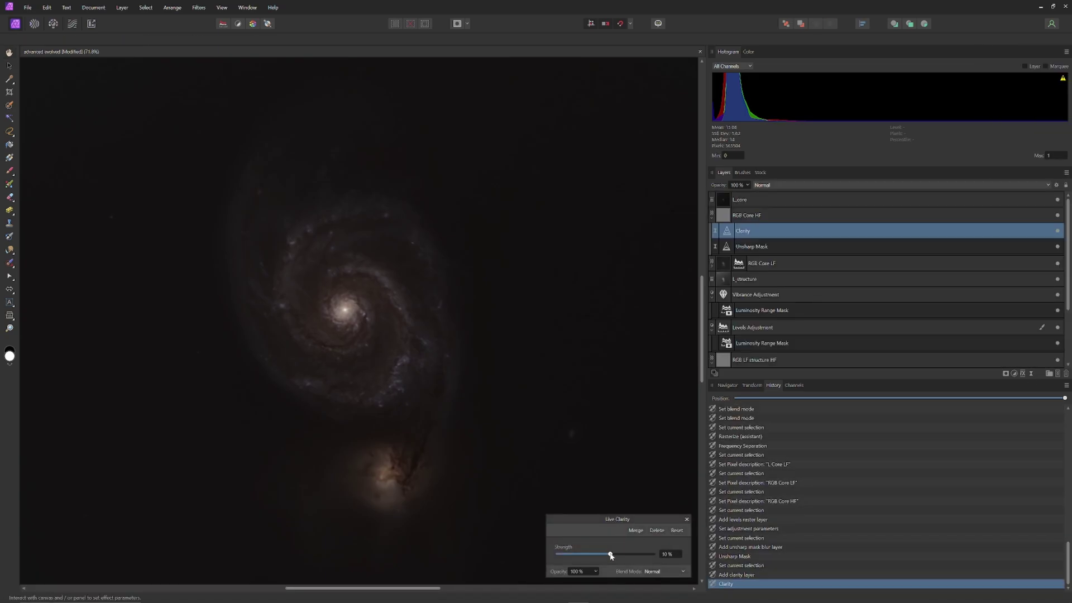
click(681, 531)
click(687, 519)
Step: Add a live High Pass filter to the RGB Core HF layer in Soft Light mode with a 0.3 px radius
click(758, 218)
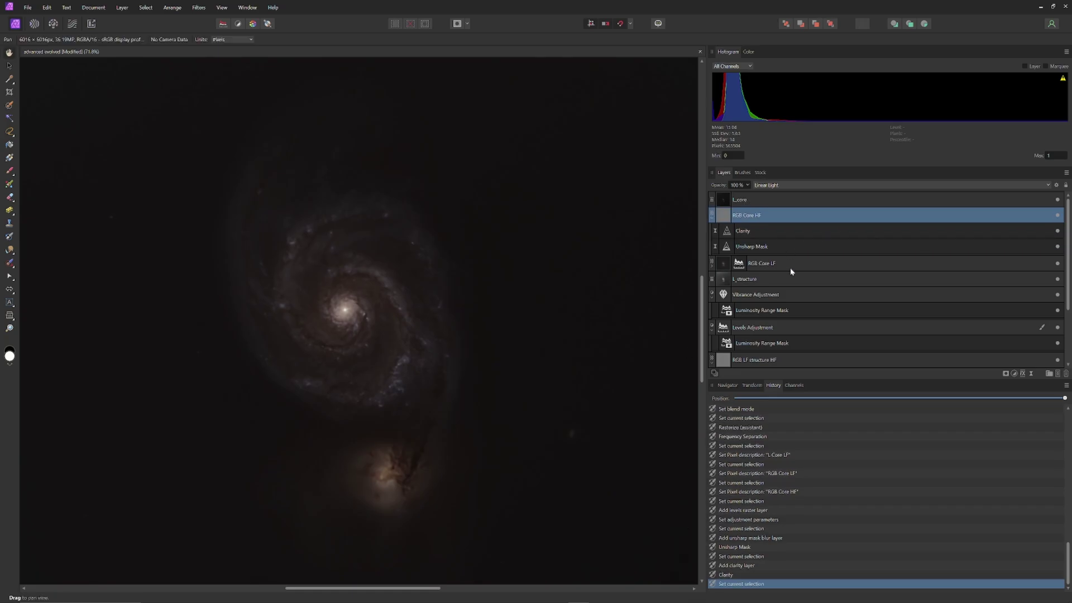
click(1024, 374)
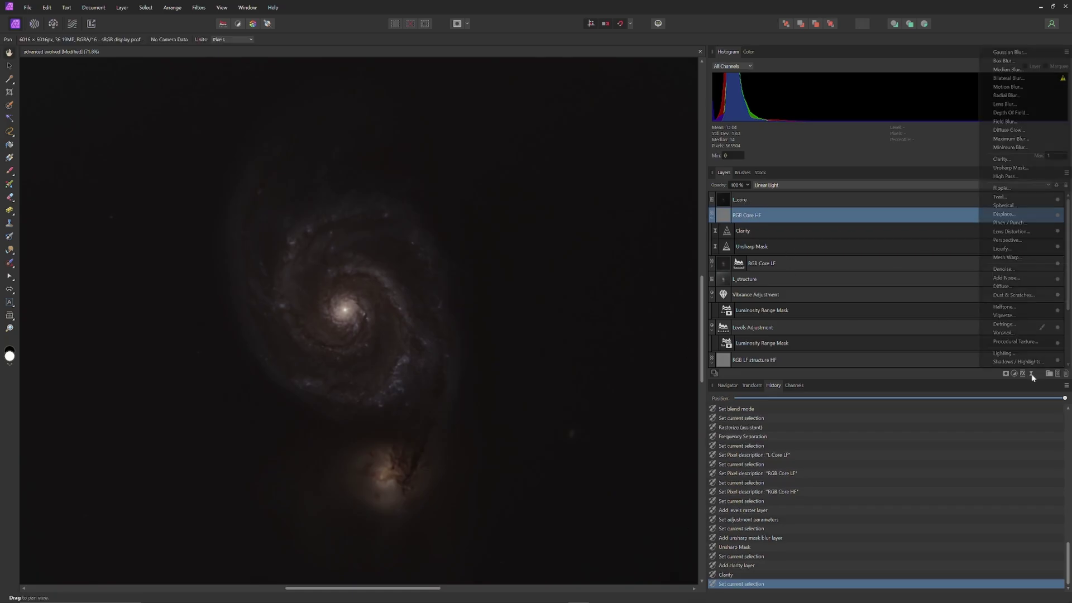
click(1027, 176)
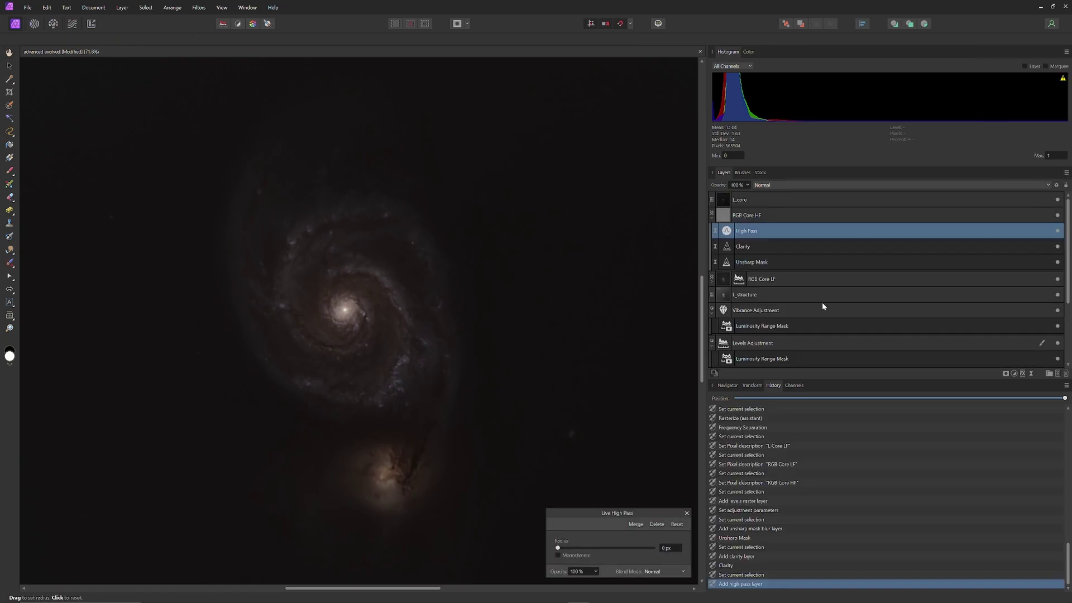
click(675, 572)
scroll(669, 553, down, 3)
click(663, 451)
drag(558, 548, 564, 549)
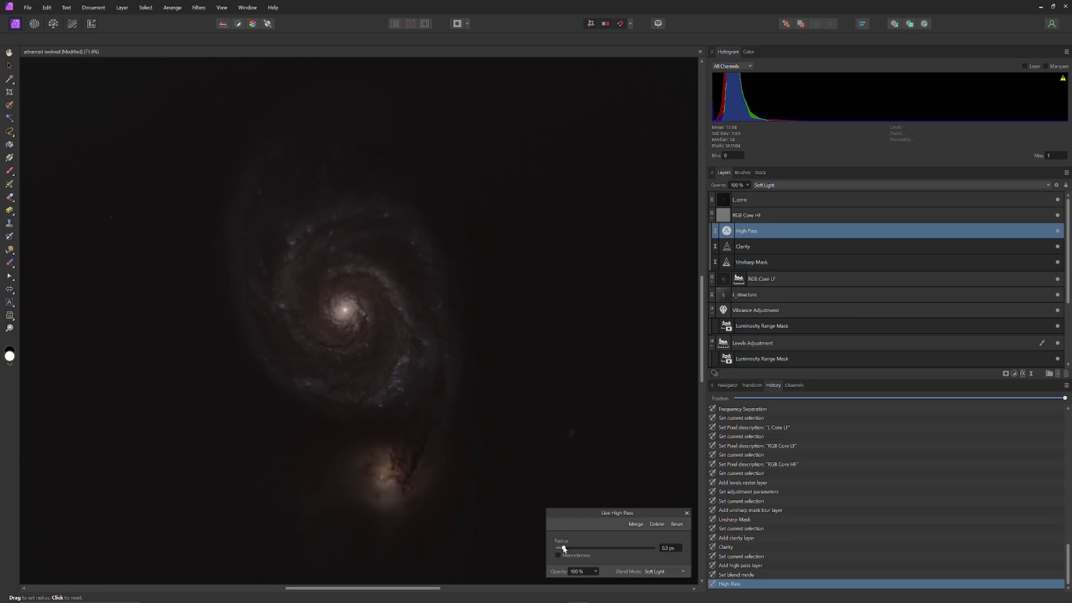
click(686, 513)
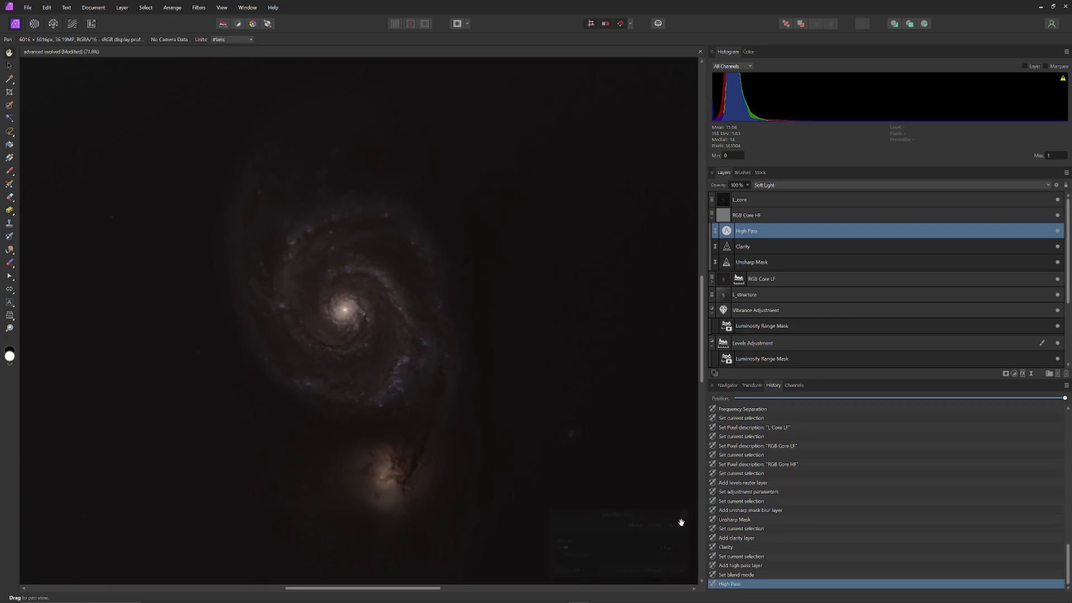
Step: Delete the Clarity filter from the RGB Core HF layer
right_click(743, 246)
click(771, 330)
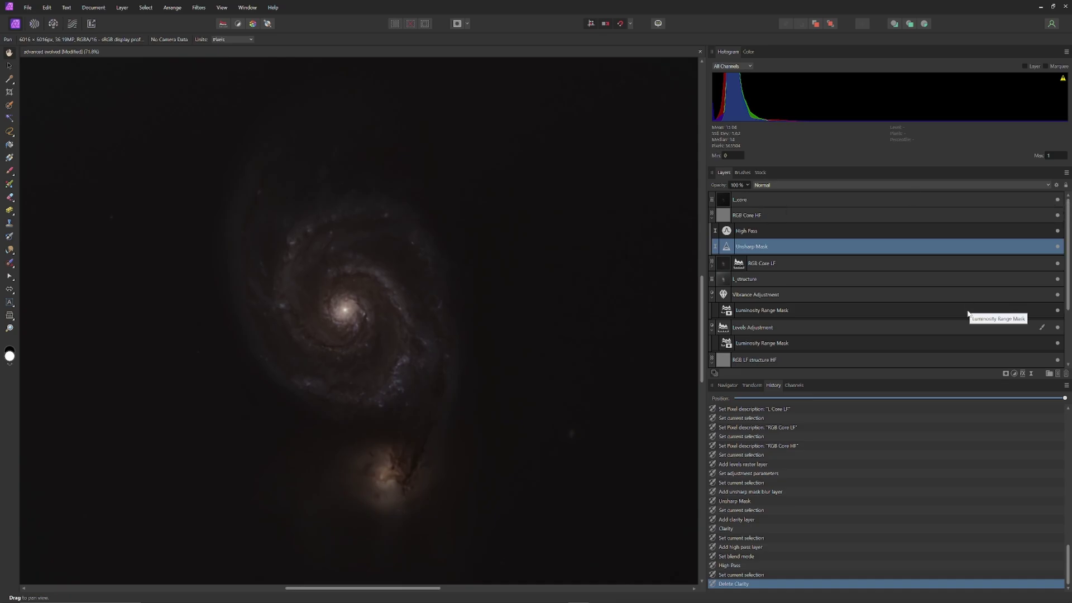
Step: Group the layers from L_structure down to RGB LF structure LF and name the group Structure Grp
click(794, 280)
scroll(804, 296, down, 3)
shift+click(823, 344)
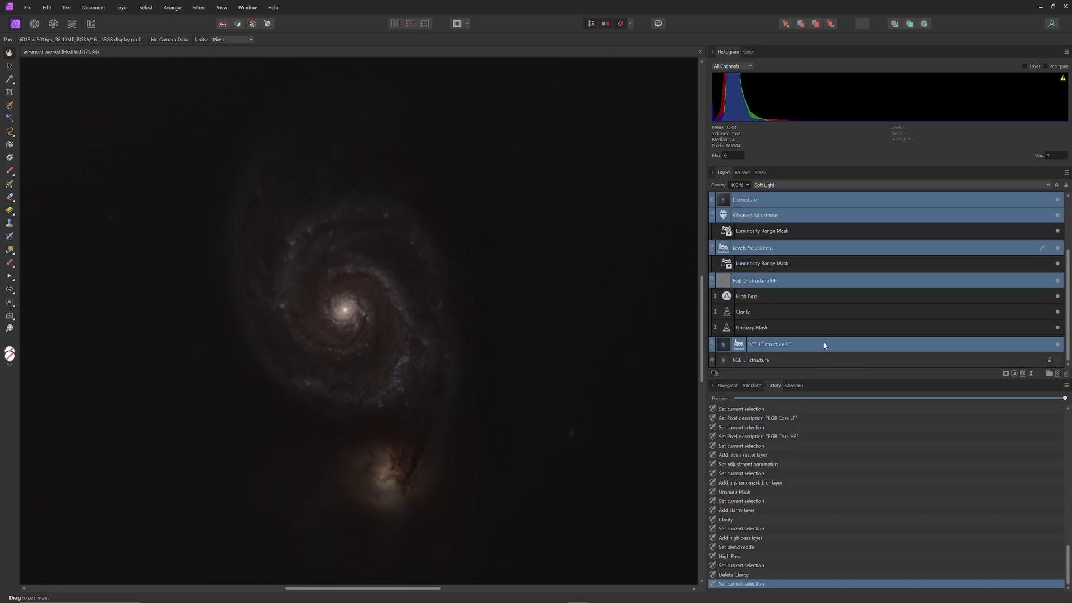
key(ctrl+g)
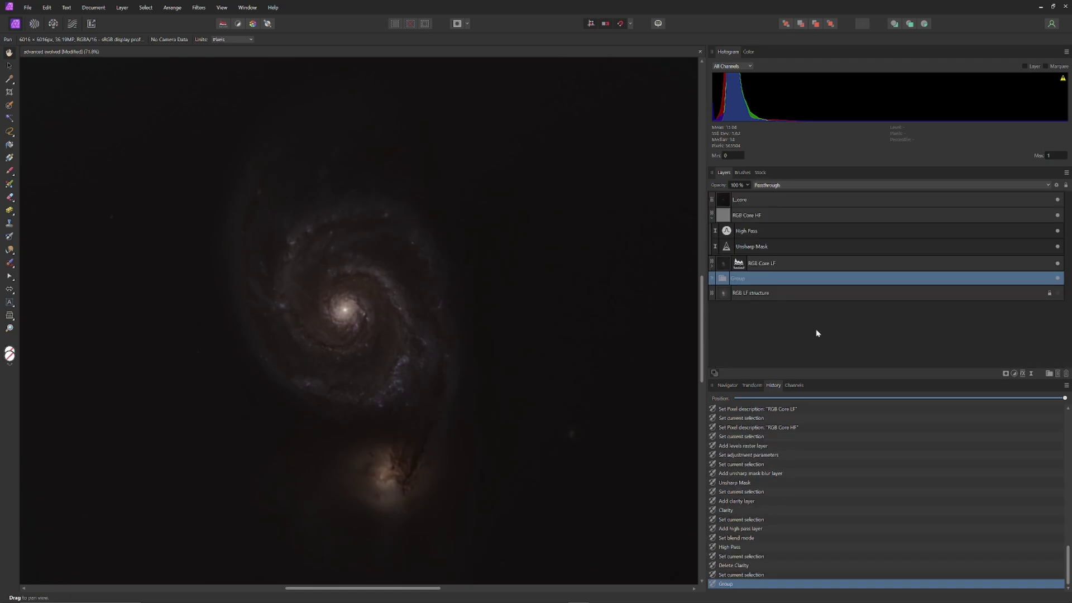
double_click(756, 279)
text(Structure Grp)
key(Return)
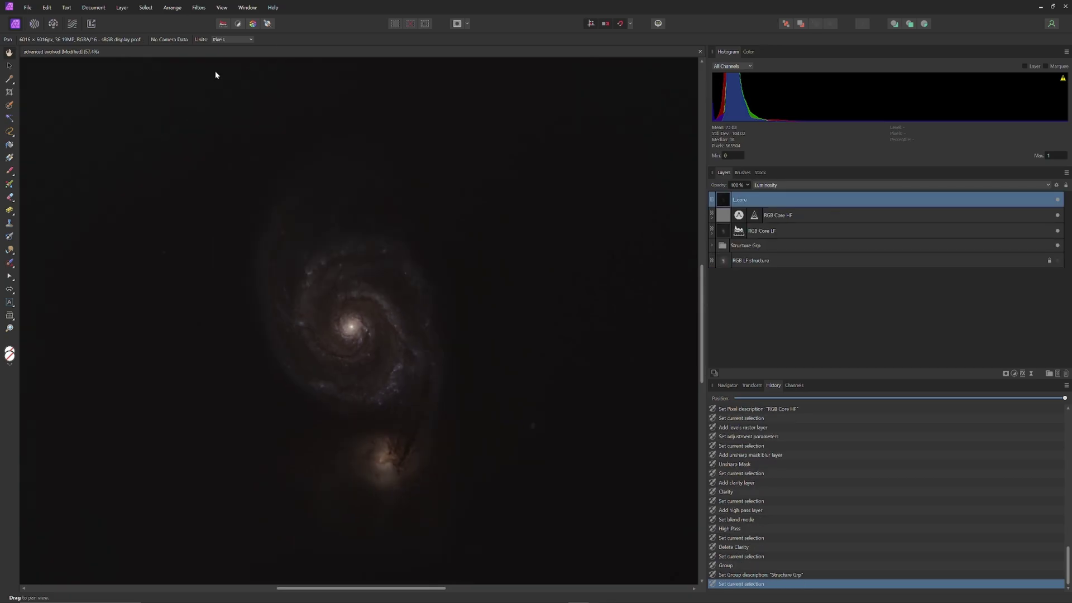
Step: Apply Frequency Separation to the L_core layer with an increased radius and rename the resulting layers L Core LF and L Core HF
drag(582, 538, 653, 538)
click(636, 572)
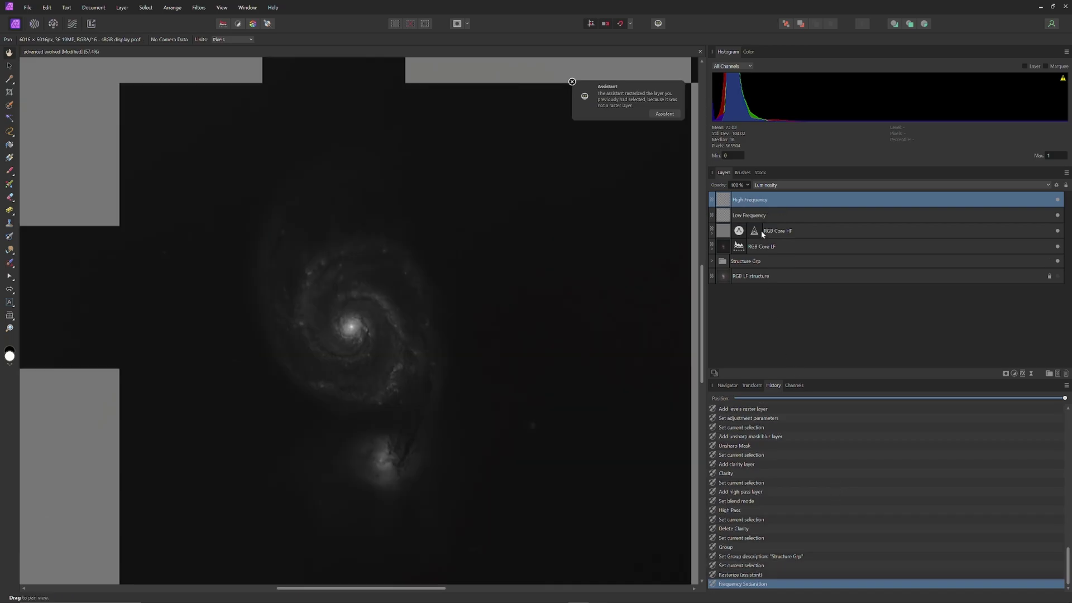
click(775, 216)
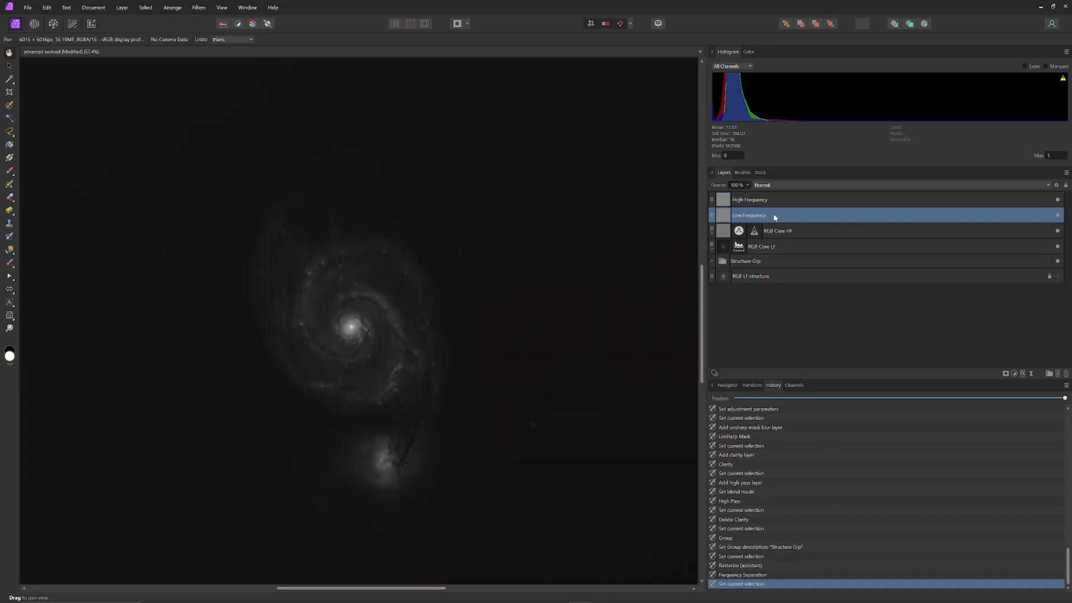
double_click(775, 217)
key(BackSpace)
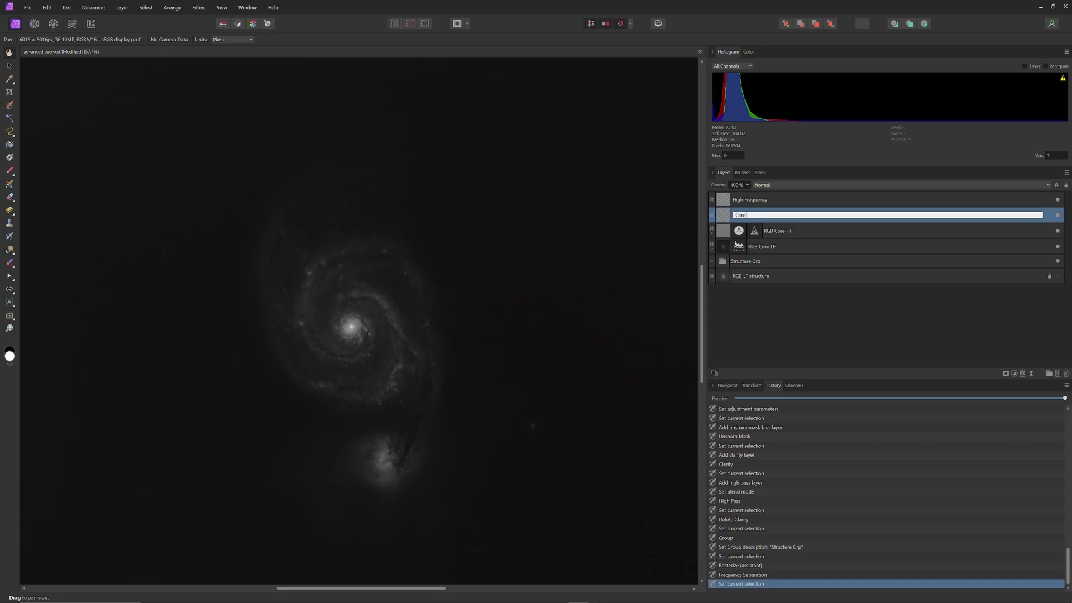
text(L Core LF)
key(Return)
double_click(777, 200)
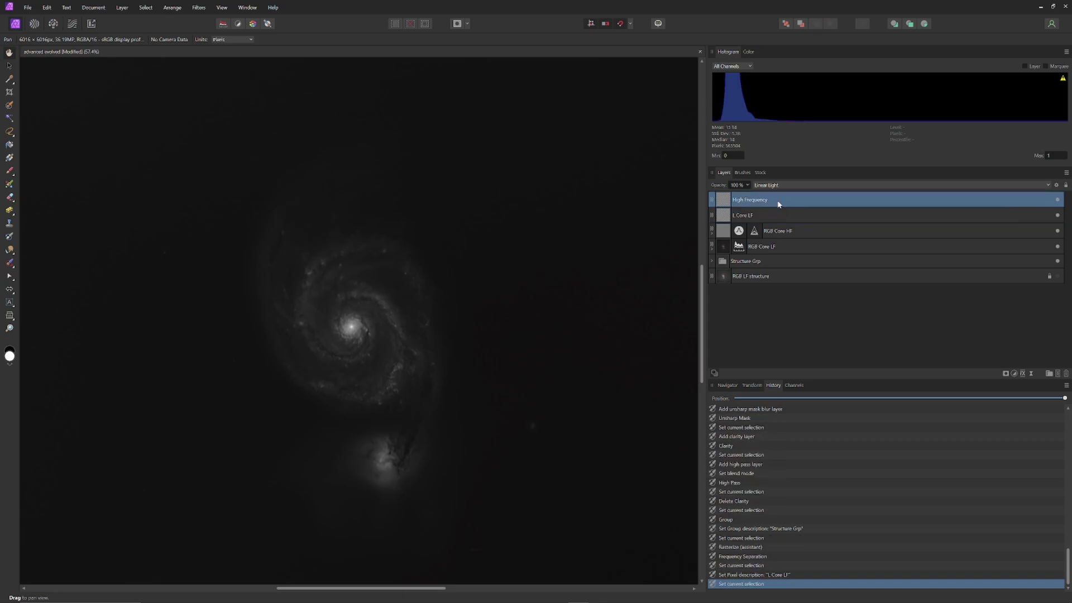
key(BackSpace)
text(L Core HF)
key(Return)
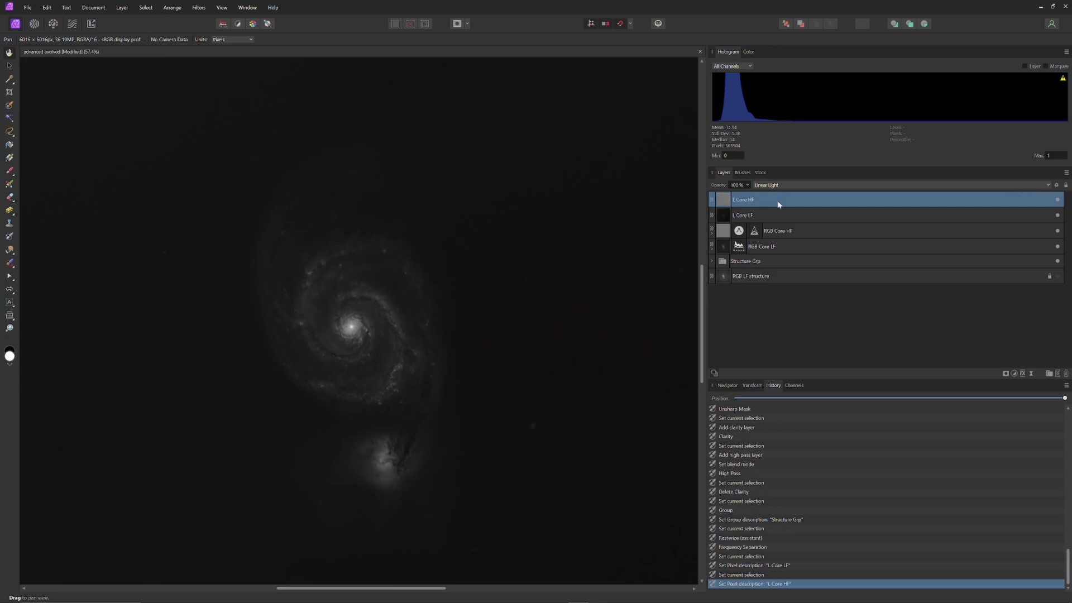
Step: Set the L Core LF layer's blend mode to Luminosity
click(778, 216)
click(790, 185)
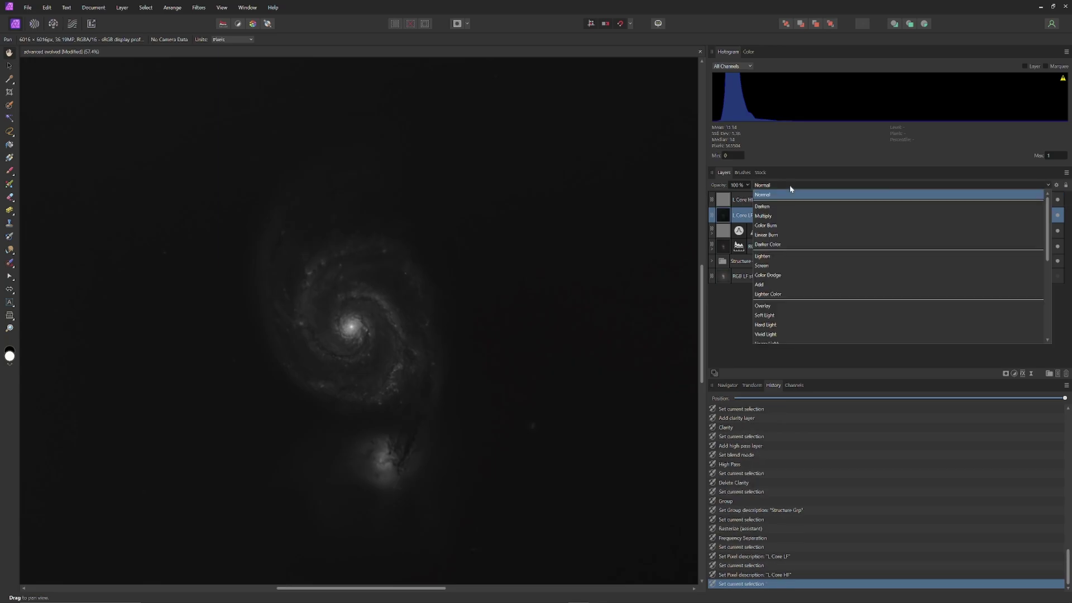
scroll(809, 239, down, 4)
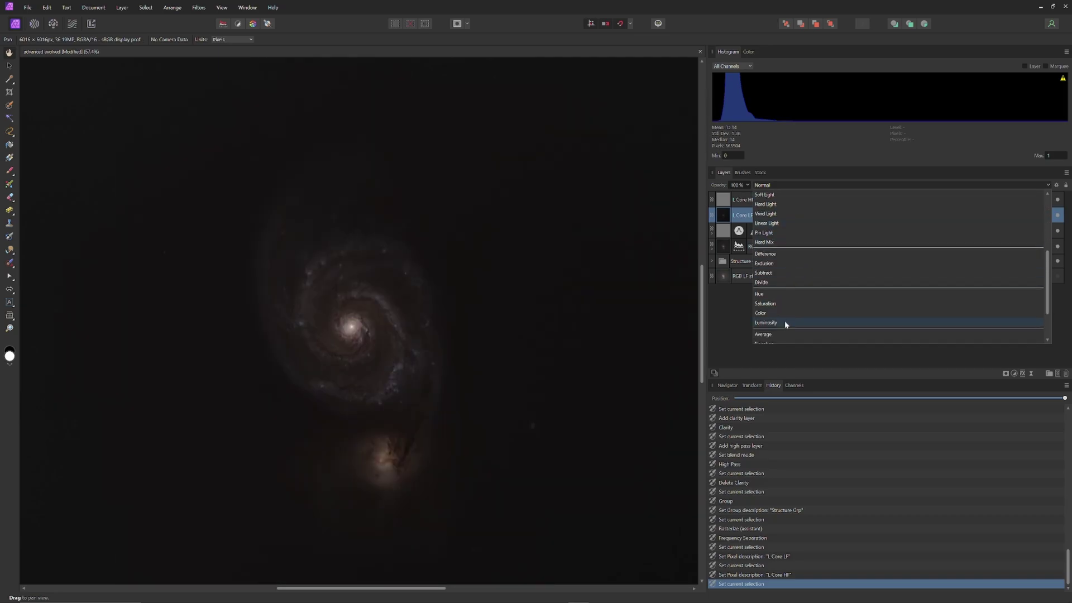
click(785, 323)
Step: Add a live Unsharp Mask to the L Core HF layer with a slightly raised radius
click(759, 199)
click(863, 24)
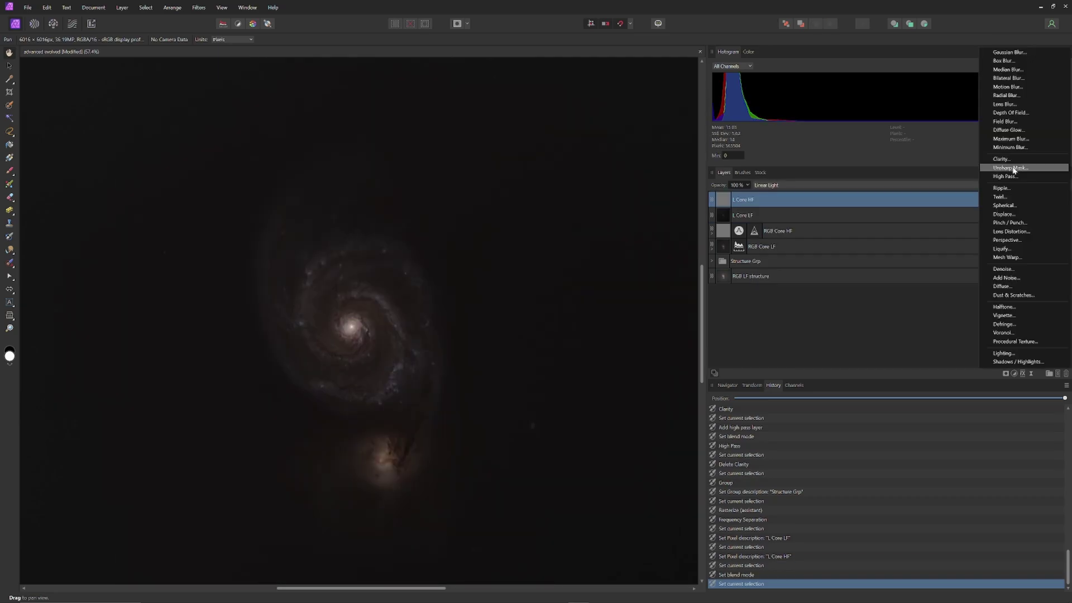
click(1011, 168)
drag(557, 525, 568, 525)
click(687, 490)
Step: Add a live Clarity filter to the L Core HF layer and raise its strength slightly
click(760, 200)
click(862, 24)
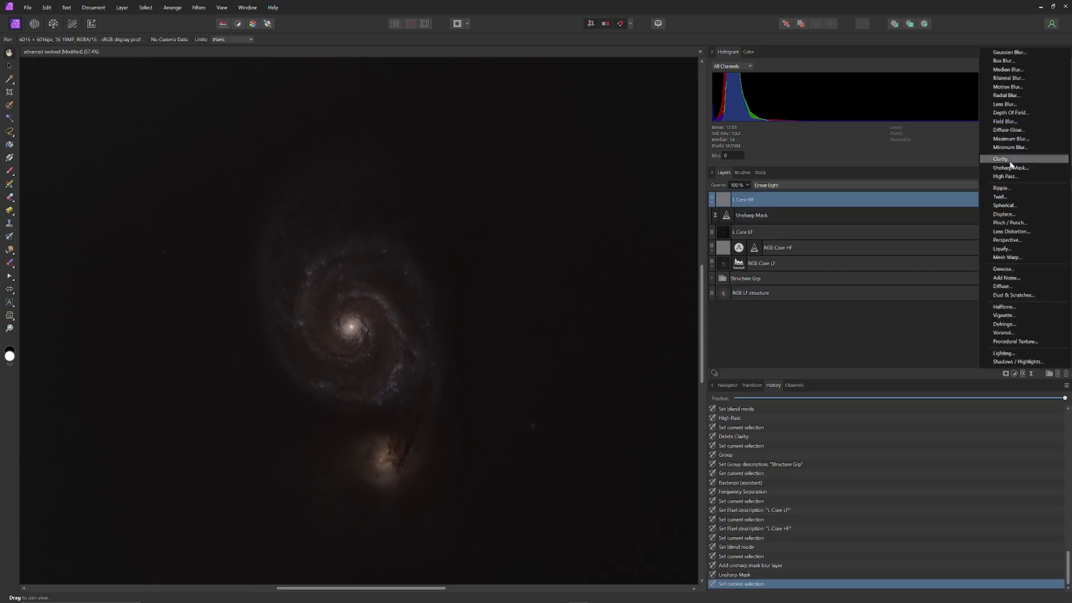
click(1009, 169)
drag(605, 557, 610, 556)
click(686, 518)
Step: Add a live High Pass filter to the L Core HF layer in Soft Light mode with a small radius
click(893, 199)
click(1031, 373)
click(1004, 175)
click(667, 571)
click(661, 505)
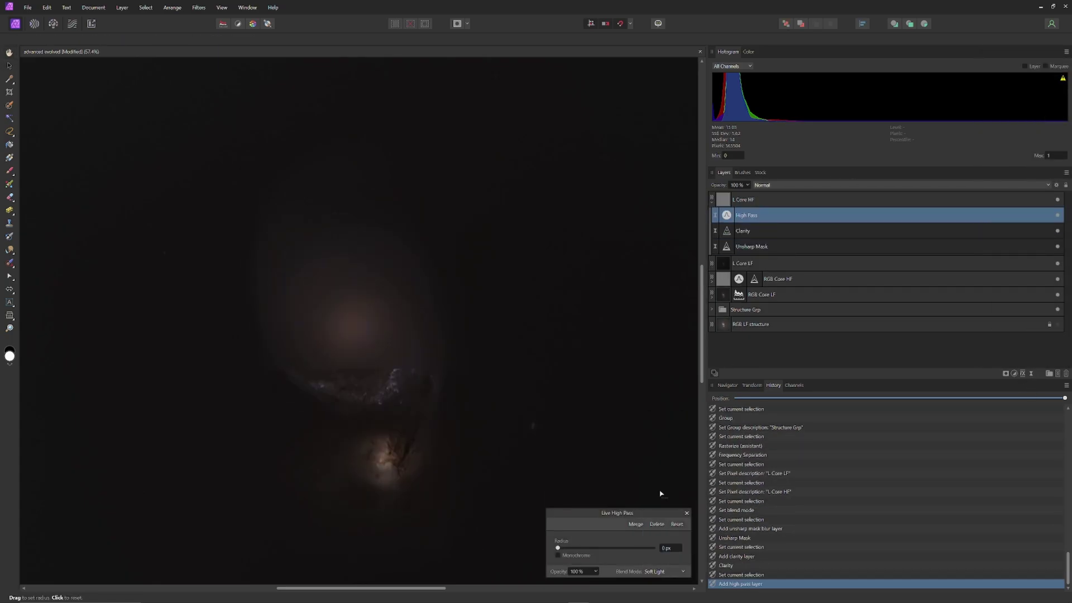
click(686, 513)
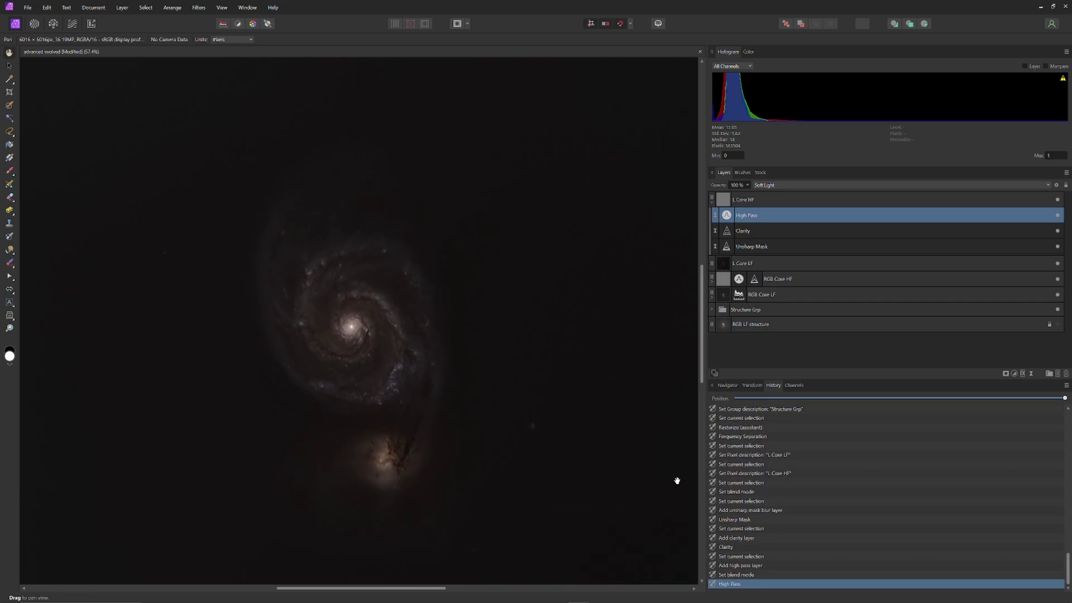
Step: Add a Levels adjustment directly above the L Core LF layer and adjust its levels
click(780, 265)
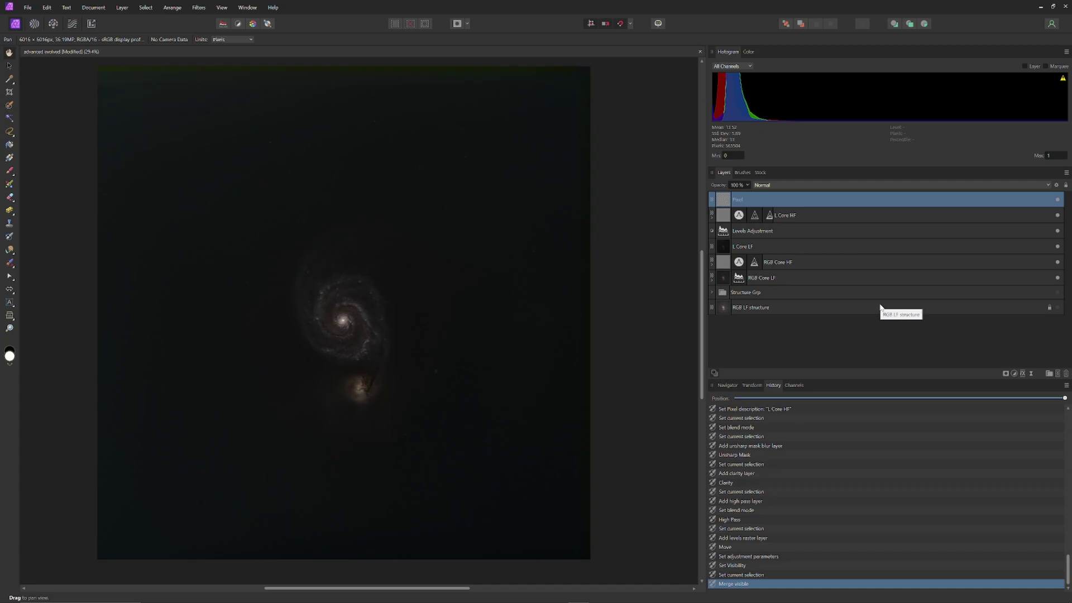
Step: Rename the merged pixel layer above L Core HF as "LRGB Core"
double_click(769, 201)
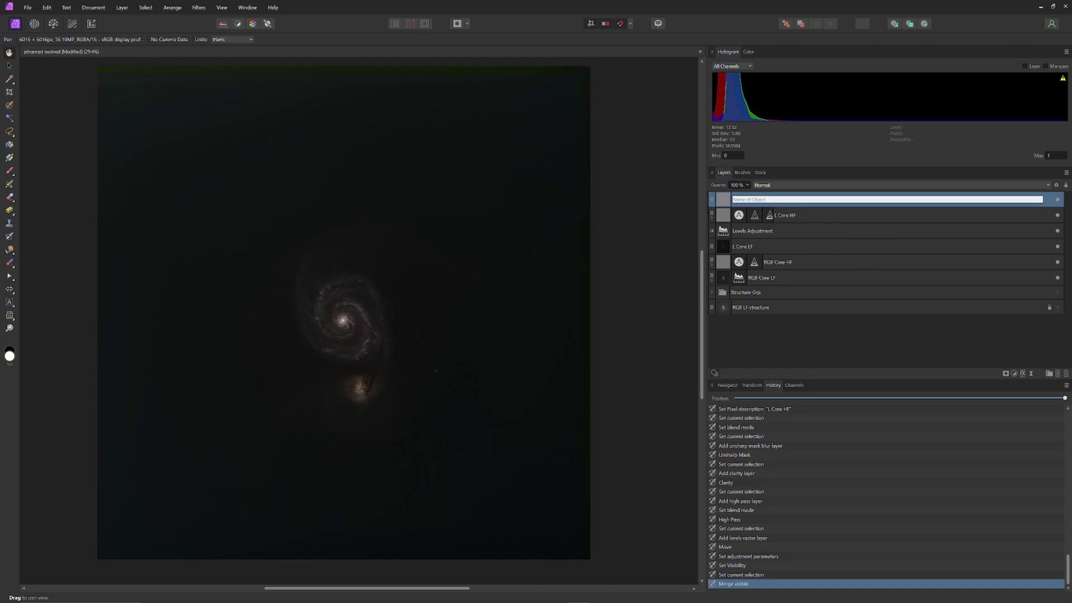
text(LRGB Core)
key(Return)
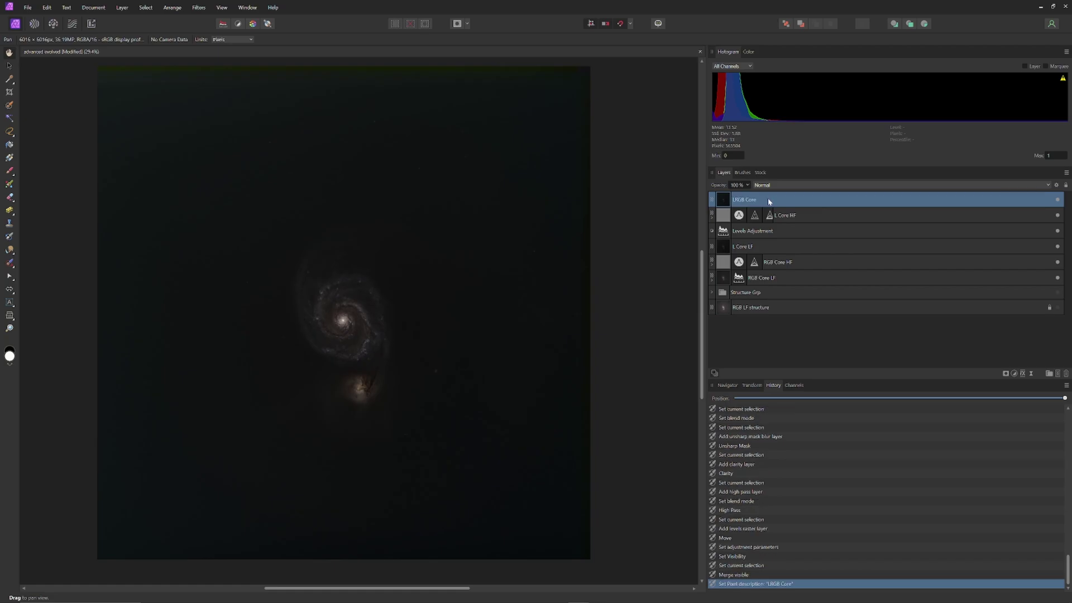
Step: Group the layers from L Core HF down to RGB Core LF and name the group "Core Grp"
click(1058, 216)
click(924, 220)
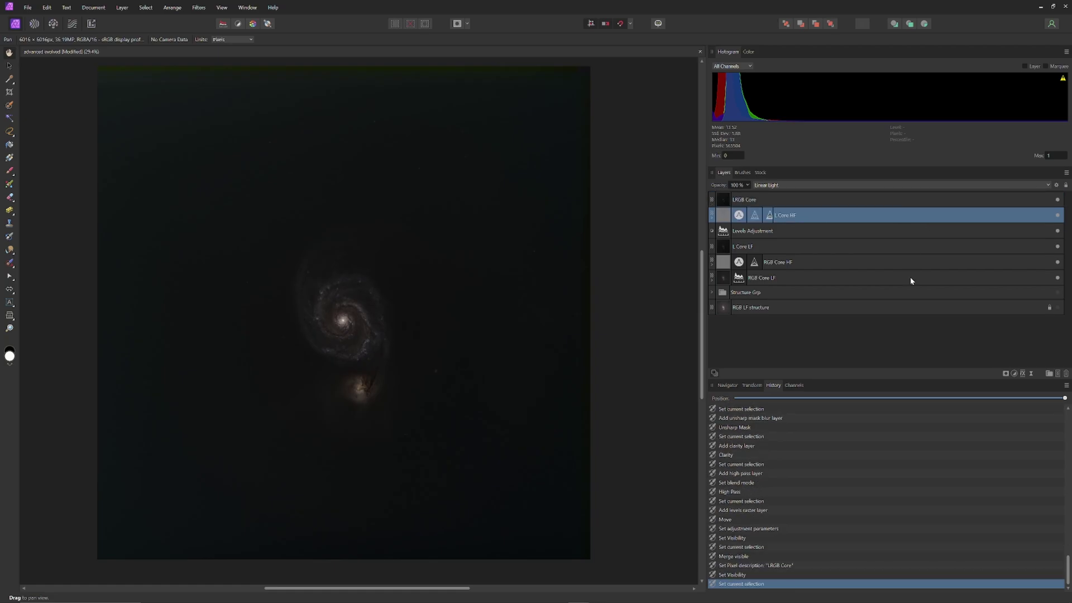
shift+click(910, 277)
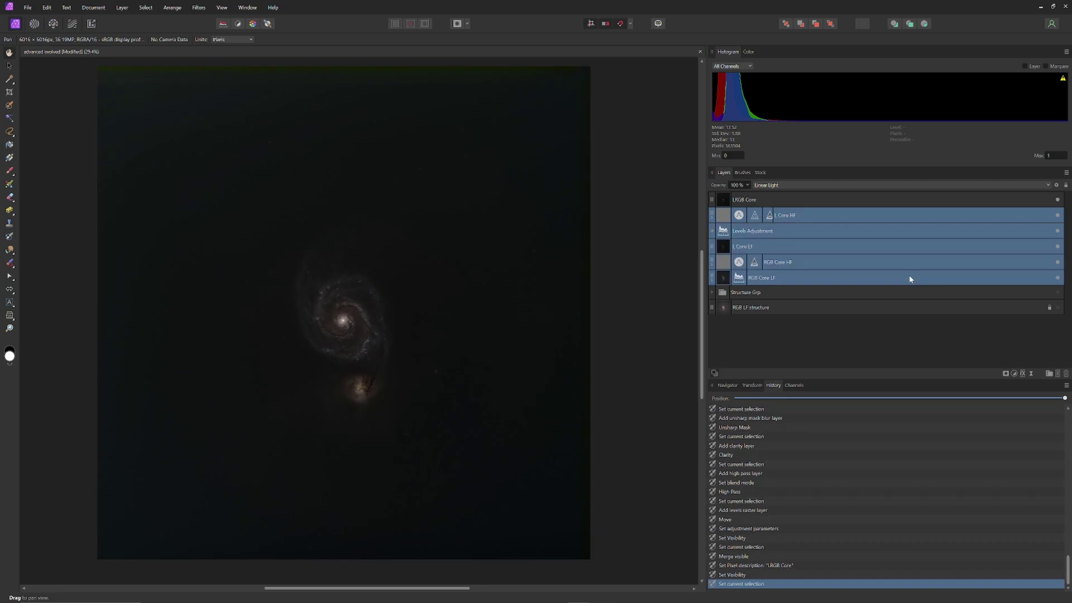
key(ctrl+g)
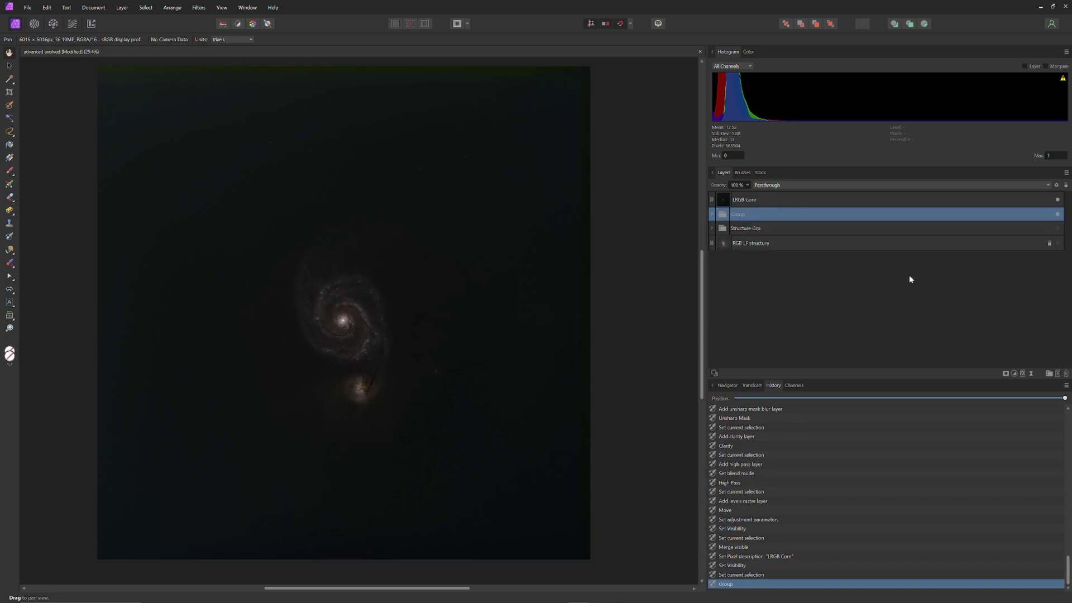
double_click(763, 216)
text(L)
text(ore G)
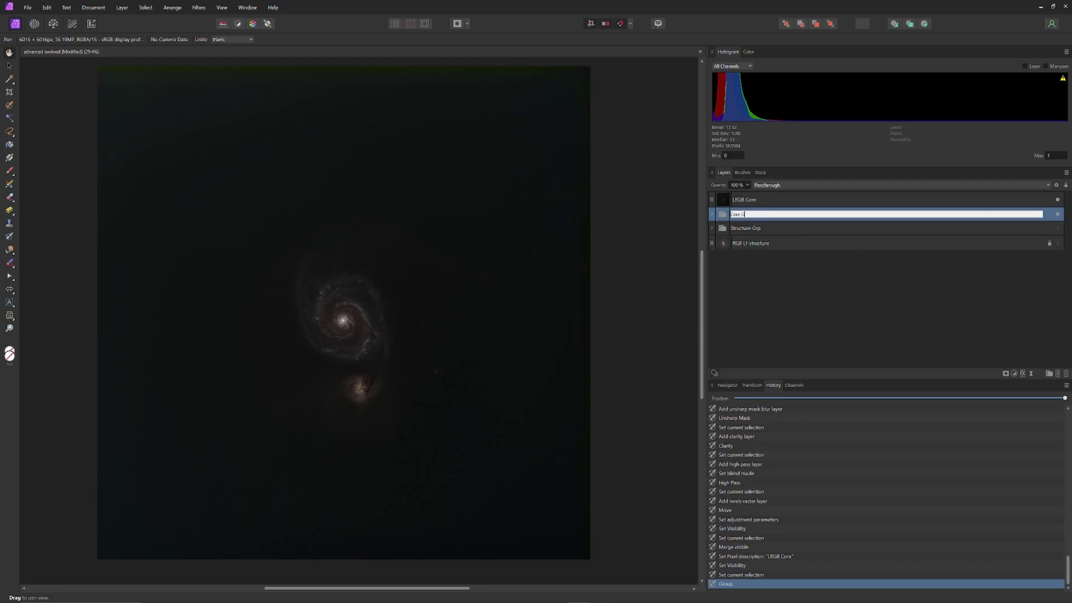
text(rp)
key(Return)
Step: With Core Grp and LRGB Core hidden and Structure Grp shown, merge the visible content into a new layer
click(1057, 214)
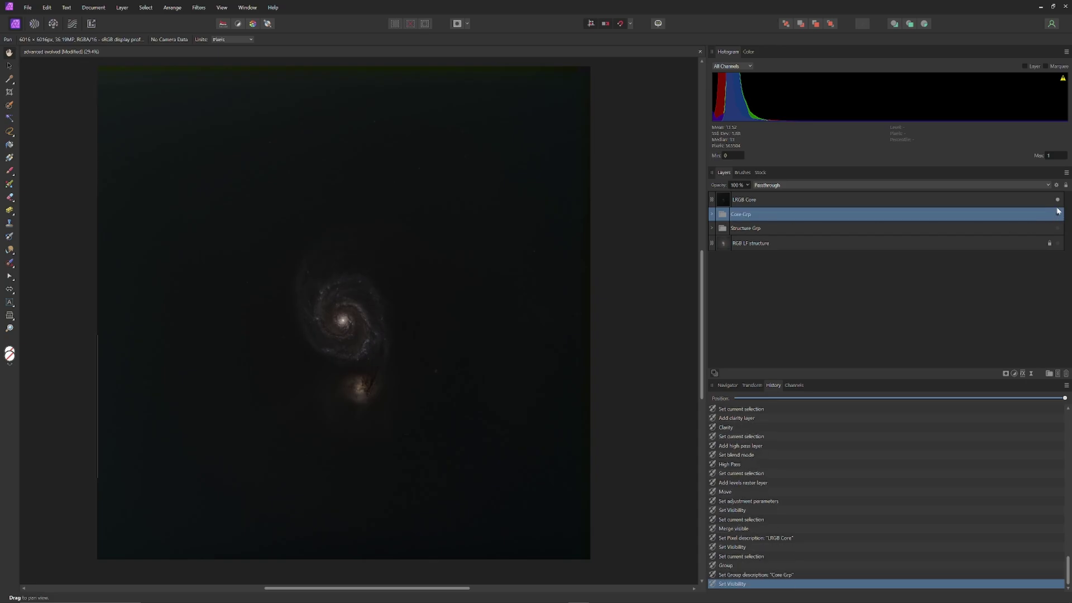
click(1057, 199)
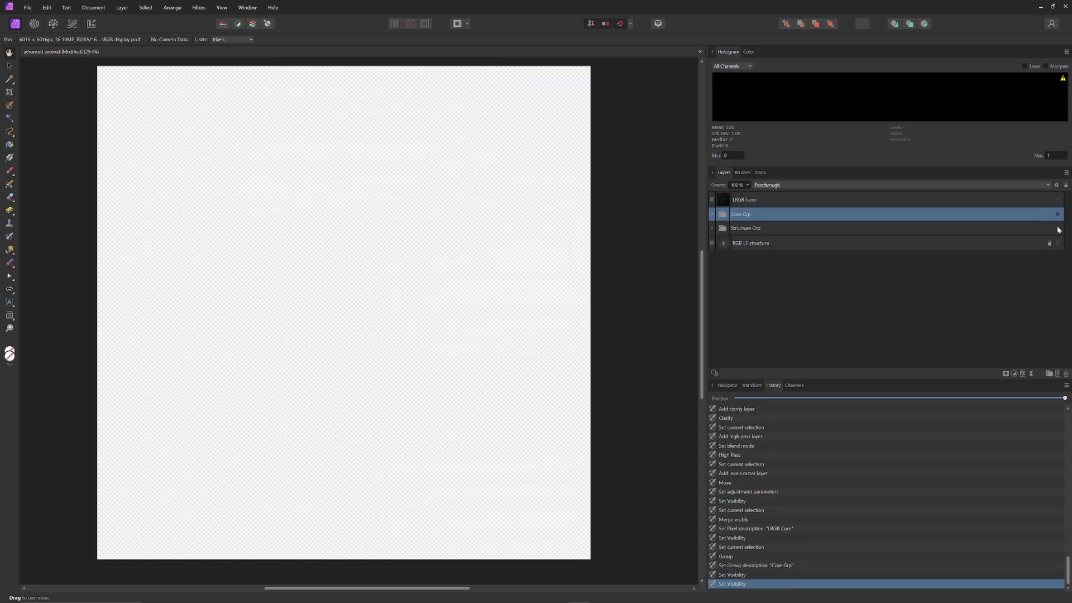
click(1058, 228)
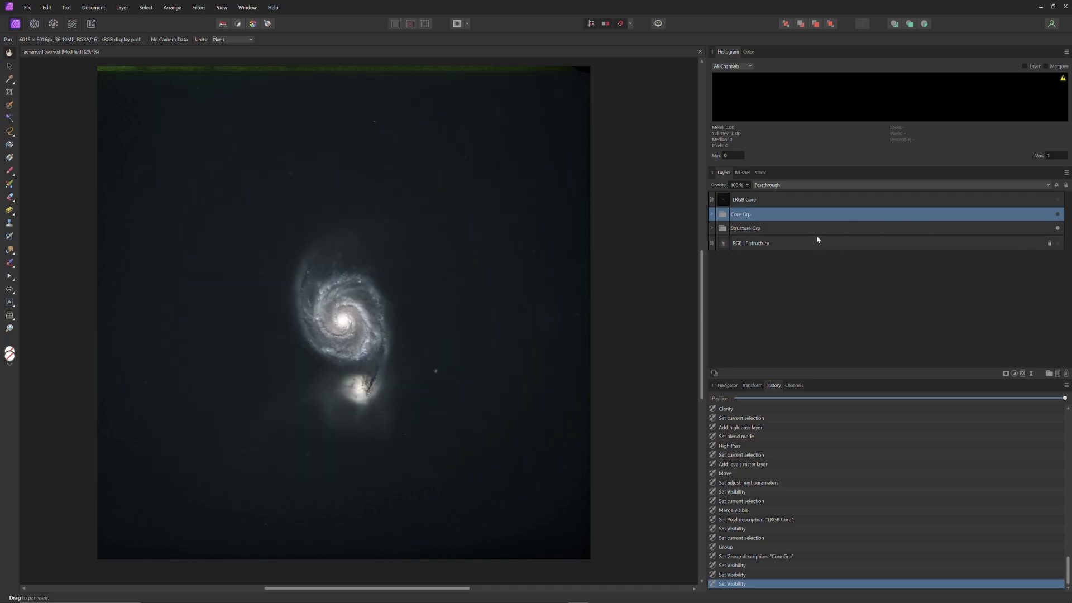
right_click(785, 228)
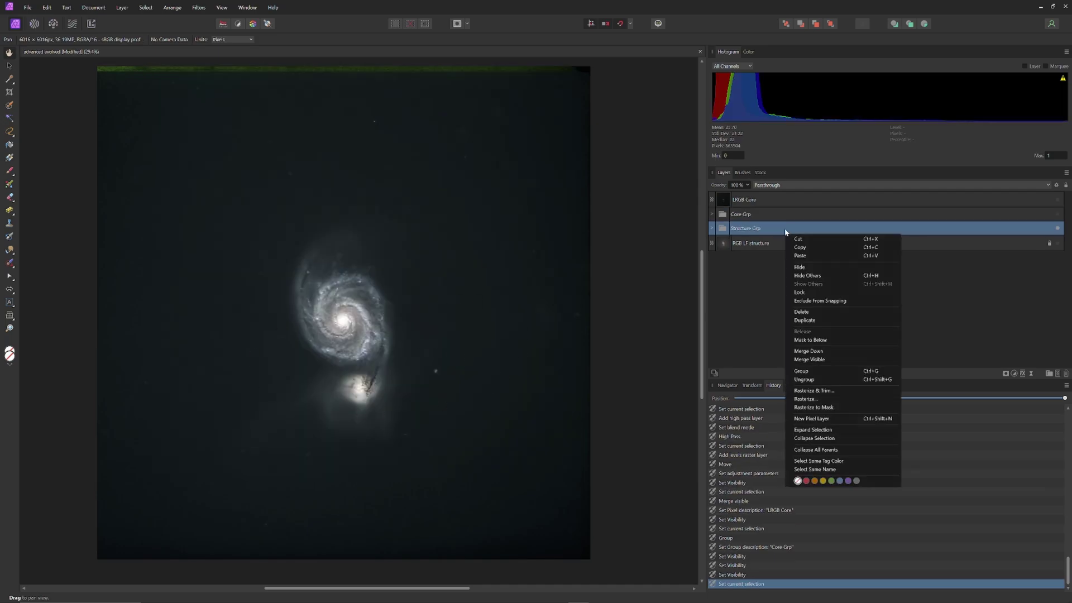
click(828, 362)
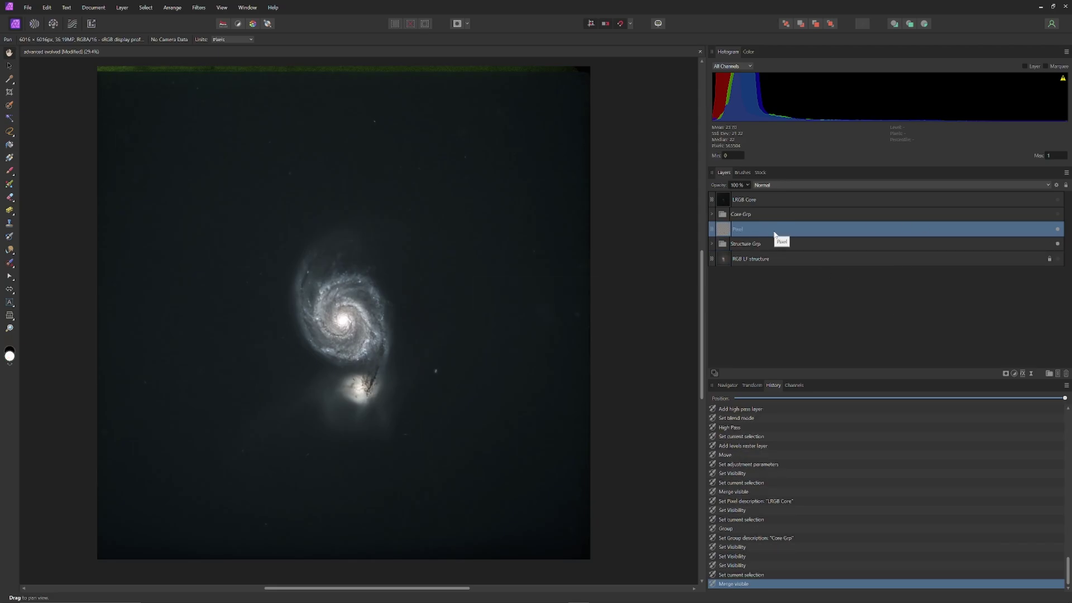
Step: Name the merged layer "LRGB Structure" and place it directly below LRGB Core, with Structure Grp hidden
double_click(777, 238)
text(S)
text(RGB)
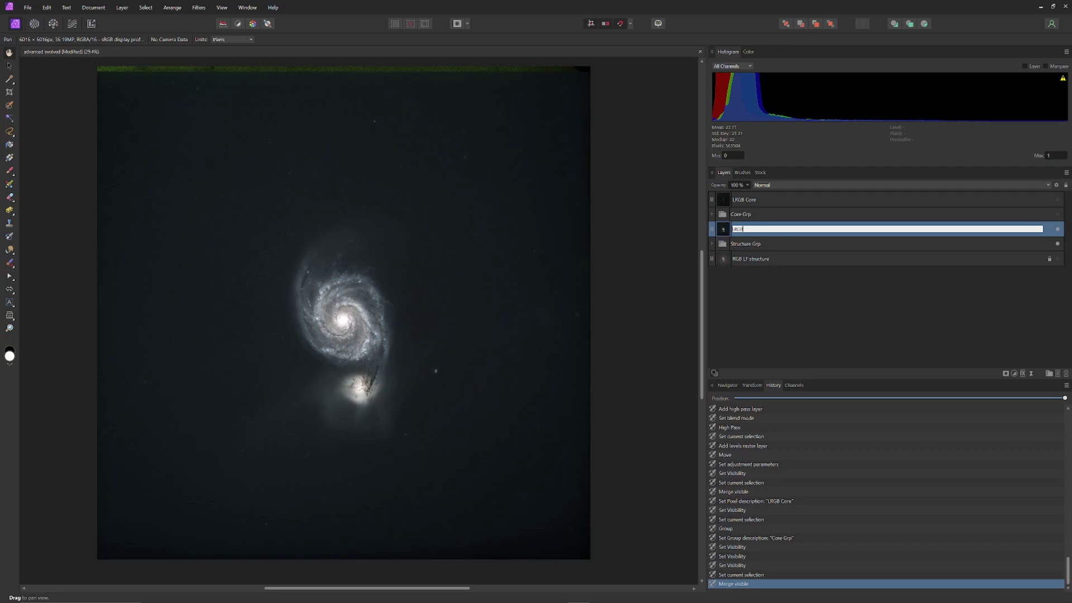
text( Structure)
key(Return)
drag(774, 235, 773, 211)
click(1057, 244)
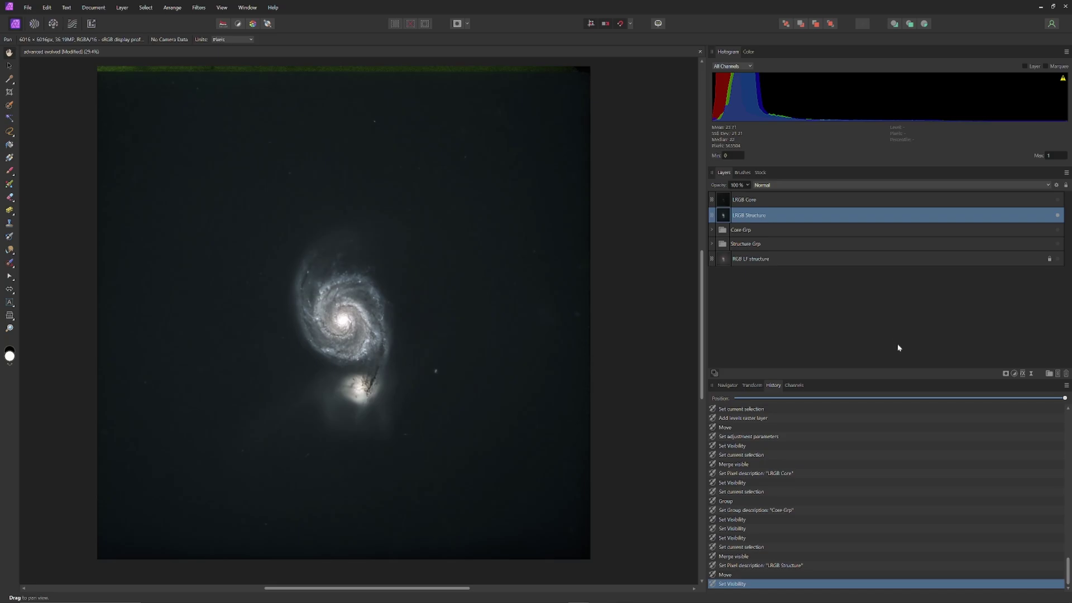
Step: Show the LRGB Core layer, try Screen blending on it, and settle on the Lighten blend mode
click(782, 201)
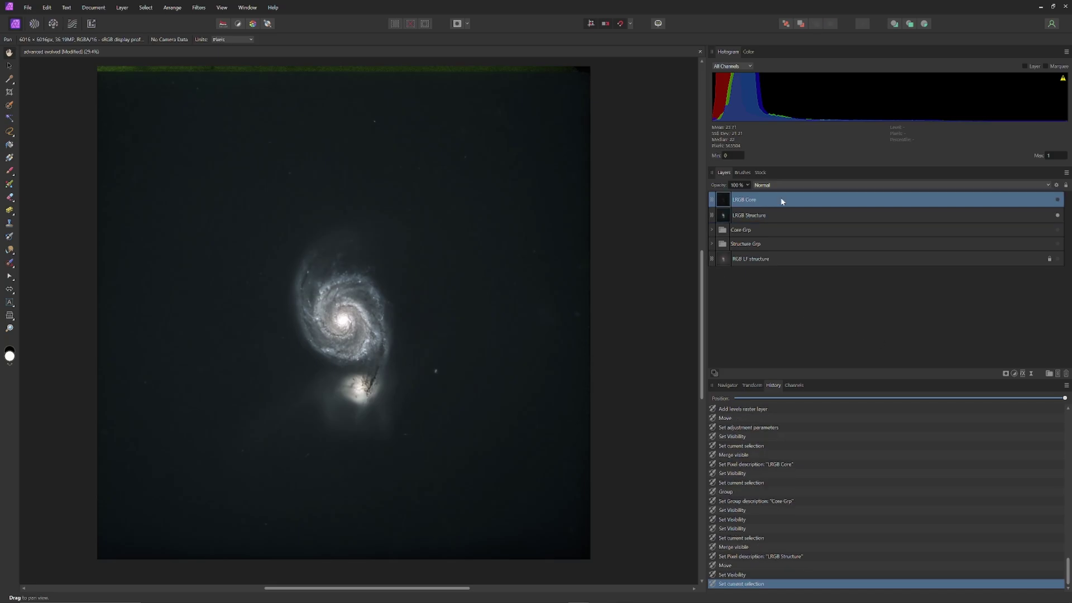
click(787, 185)
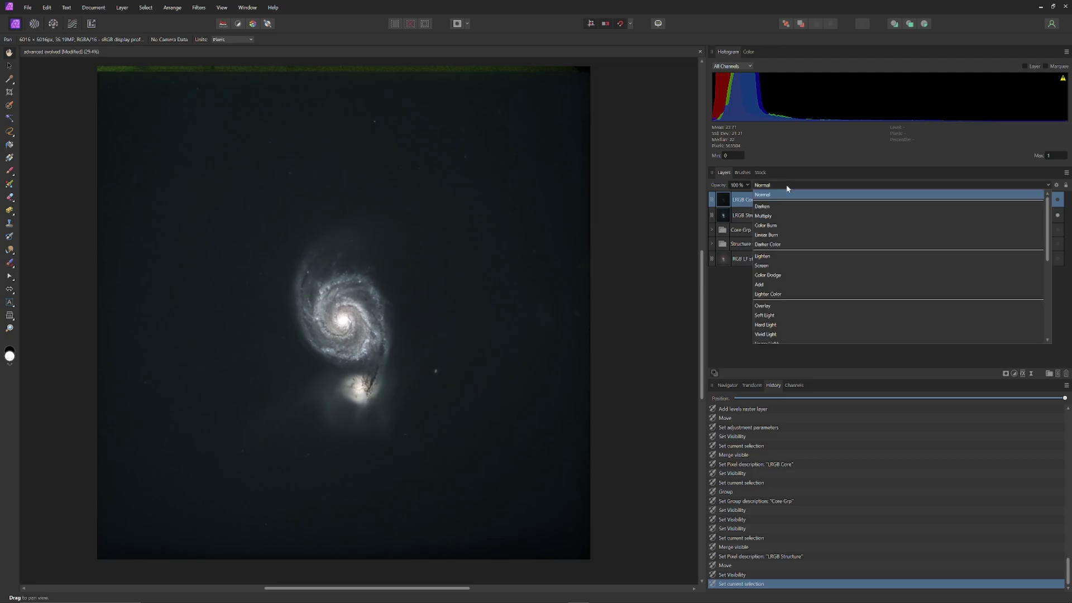
click(782, 265)
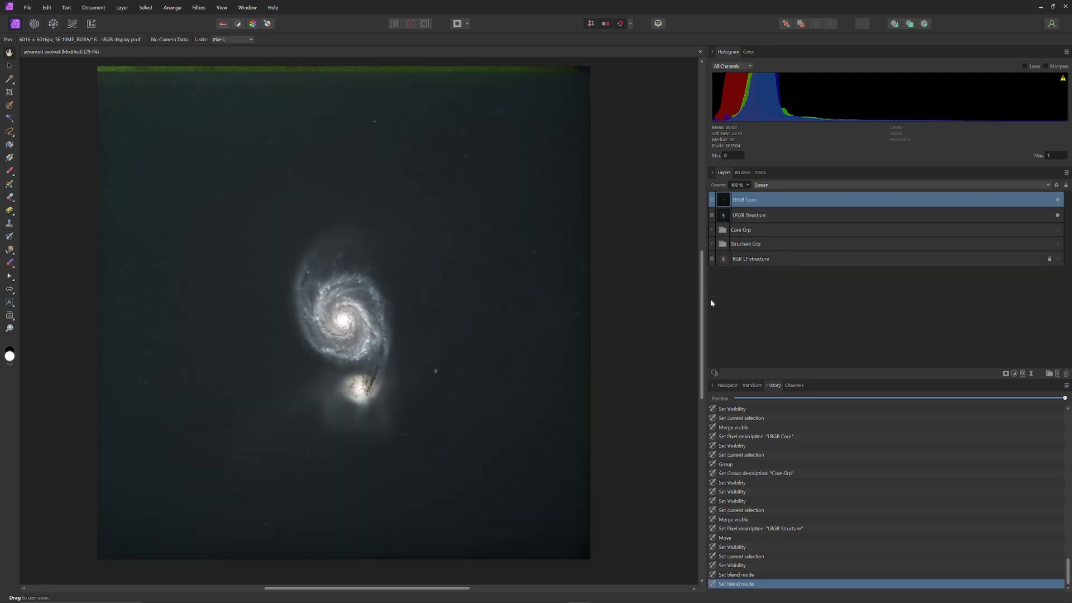
scroll(344, 361, up, 2)
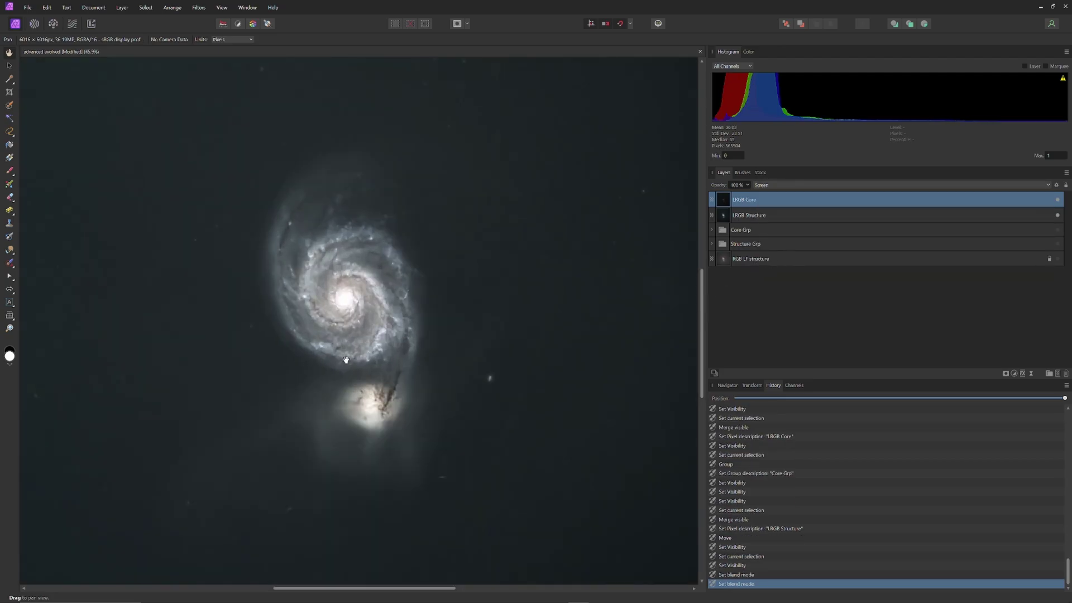
scroll(345, 360, up, 1)
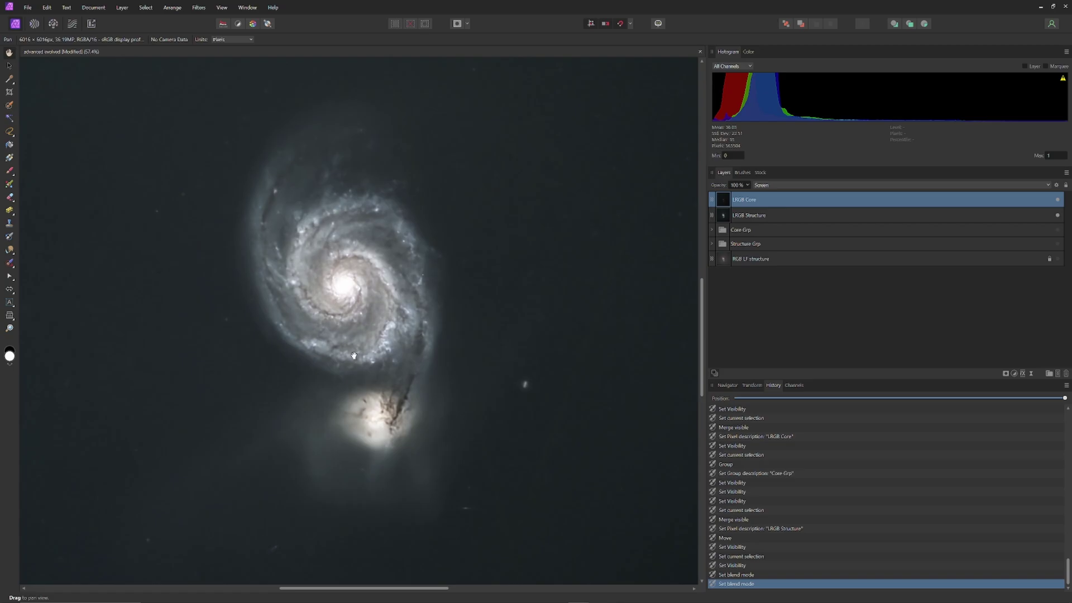
click(775, 185)
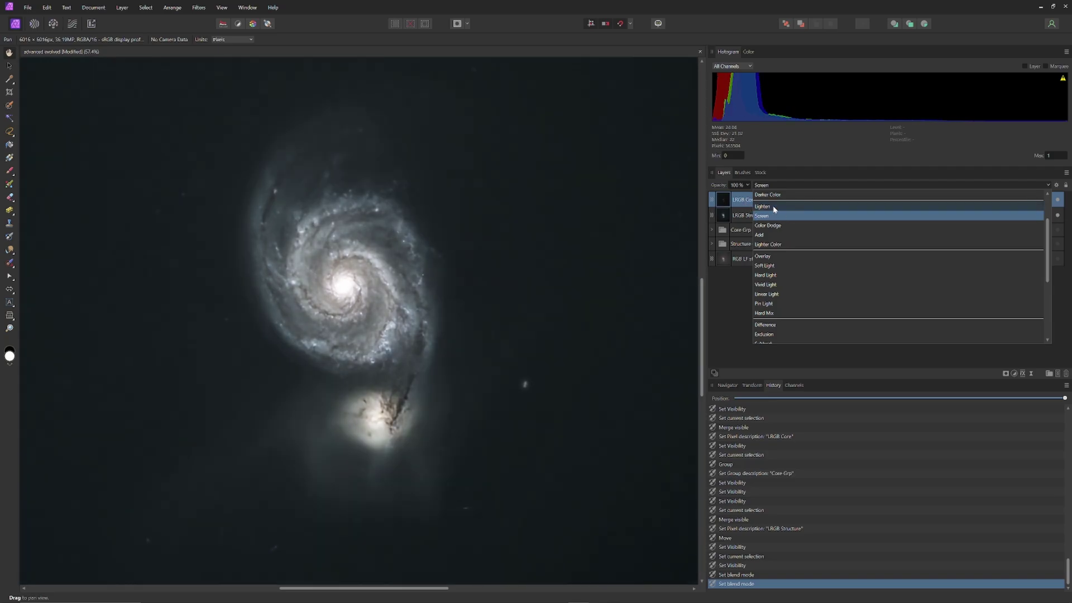
click(774, 208)
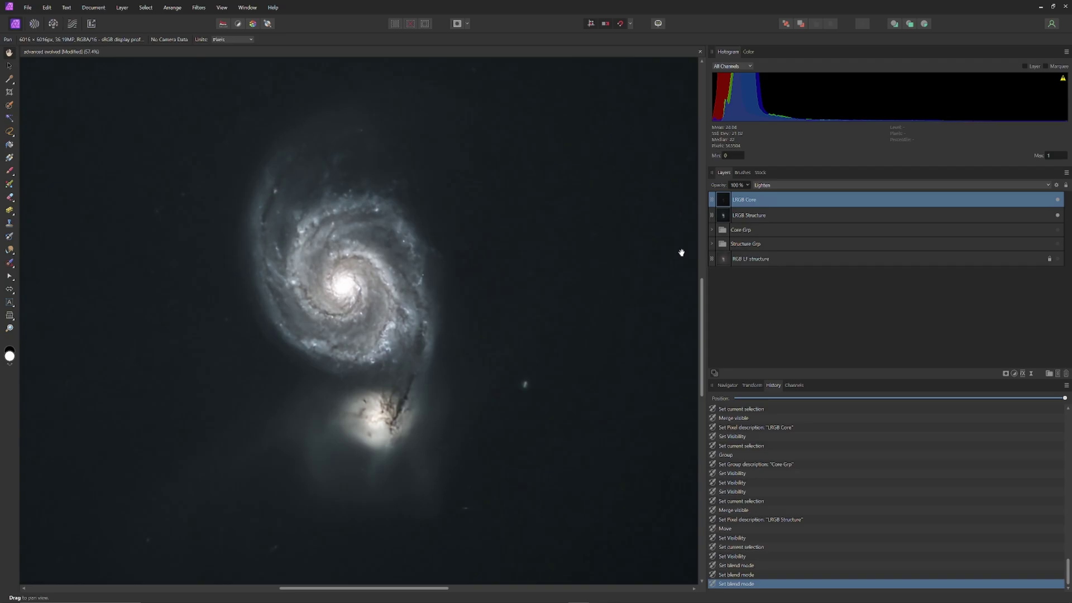
Step: Apply a Gaussian Frequency Separation with a 100 px radius to the LRGB Structure layer
click(758, 218)
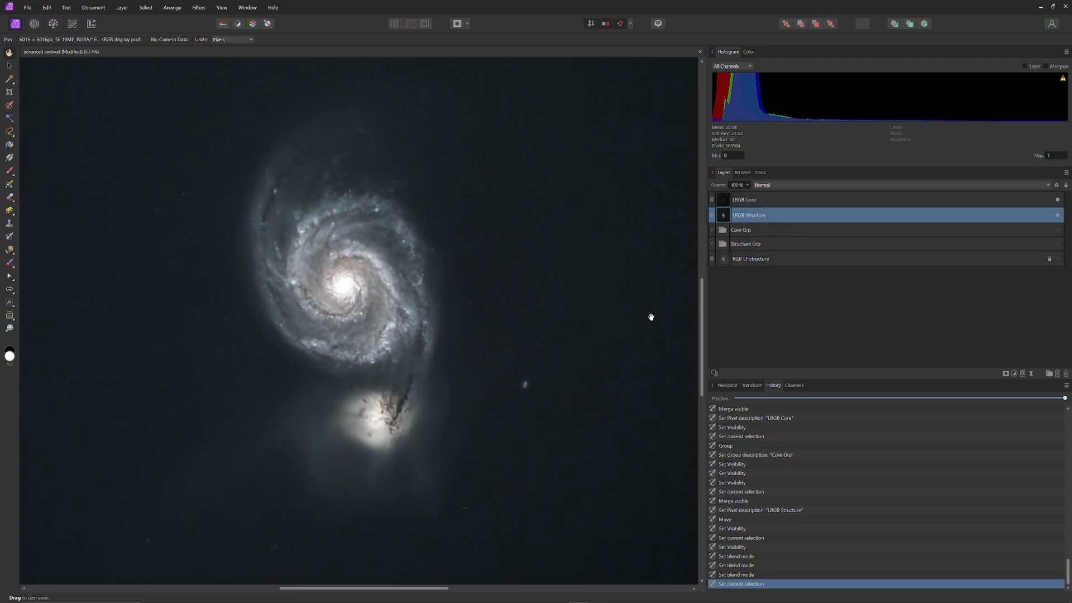
click(199, 7)
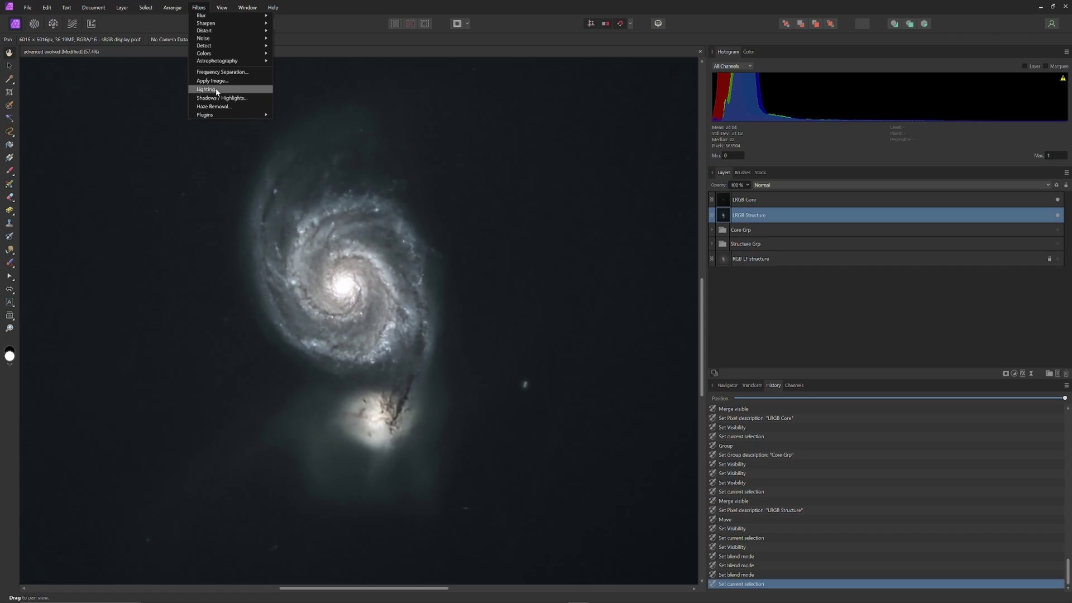
click(222, 72)
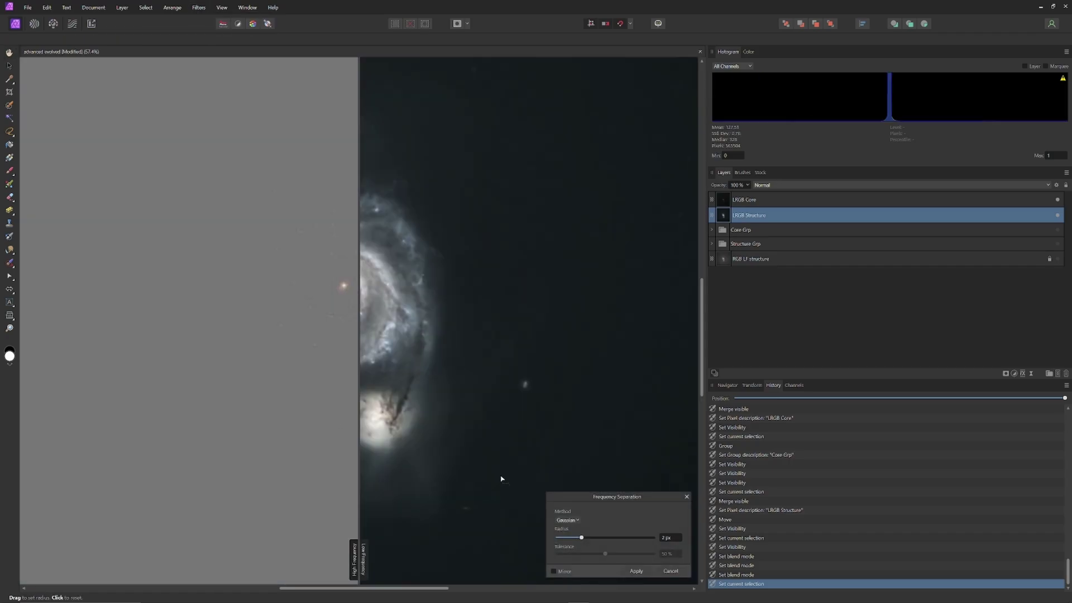
drag(582, 537, 652, 537)
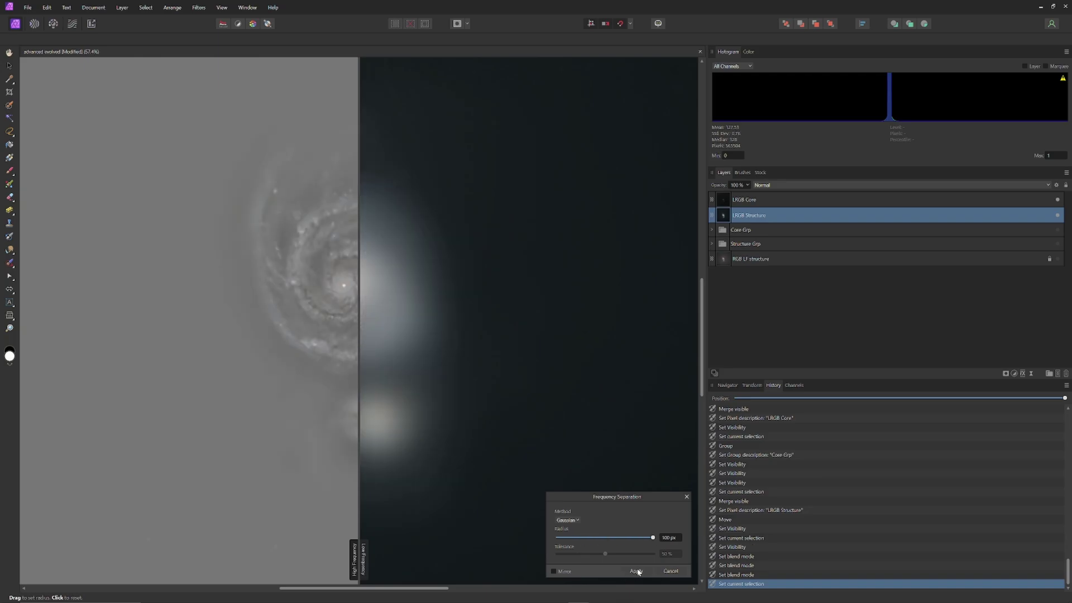
click(636, 571)
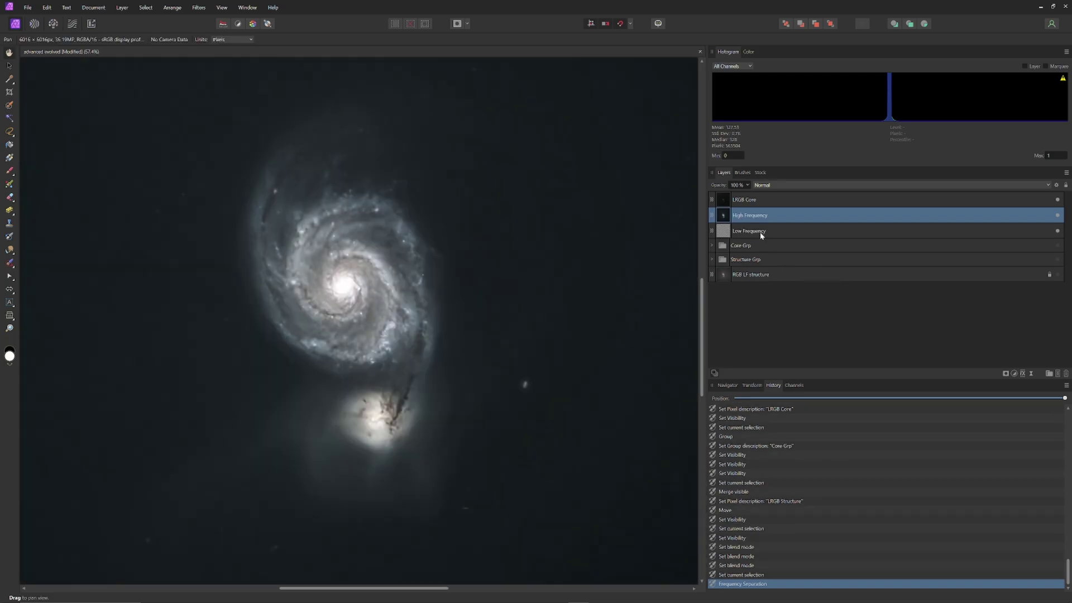
Step: Rename the low-frequency layer "LRGB Structure LF" and the high-frequency layer "LRGB Structure HF"
double_click(761, 230)
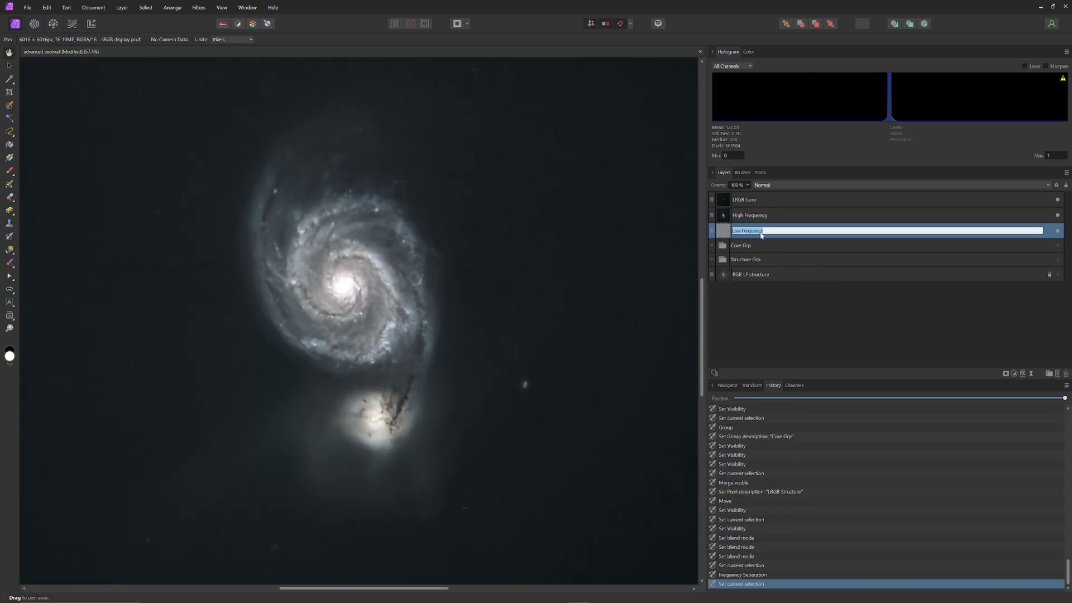
text(LRGB Structure LF)
key(Tab)
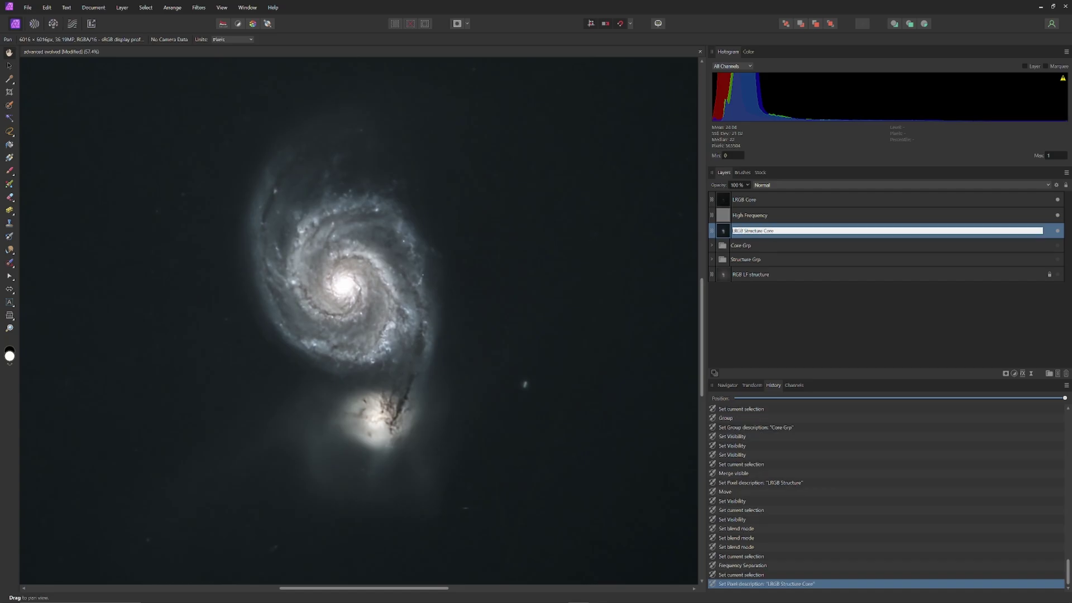
text(LRGB Structure HF)
key(Return)
Step: Add a Curves adjustment to LRGB Structure LF and lower the white endpoint of its Alpha curve to 0
click(782, 230)
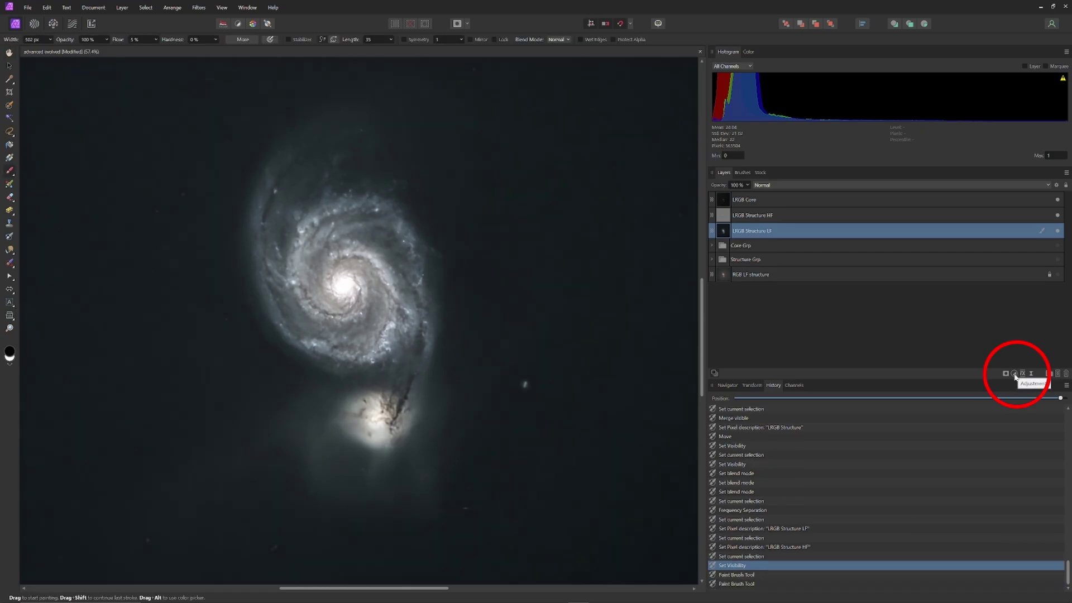
click(1013, 373)
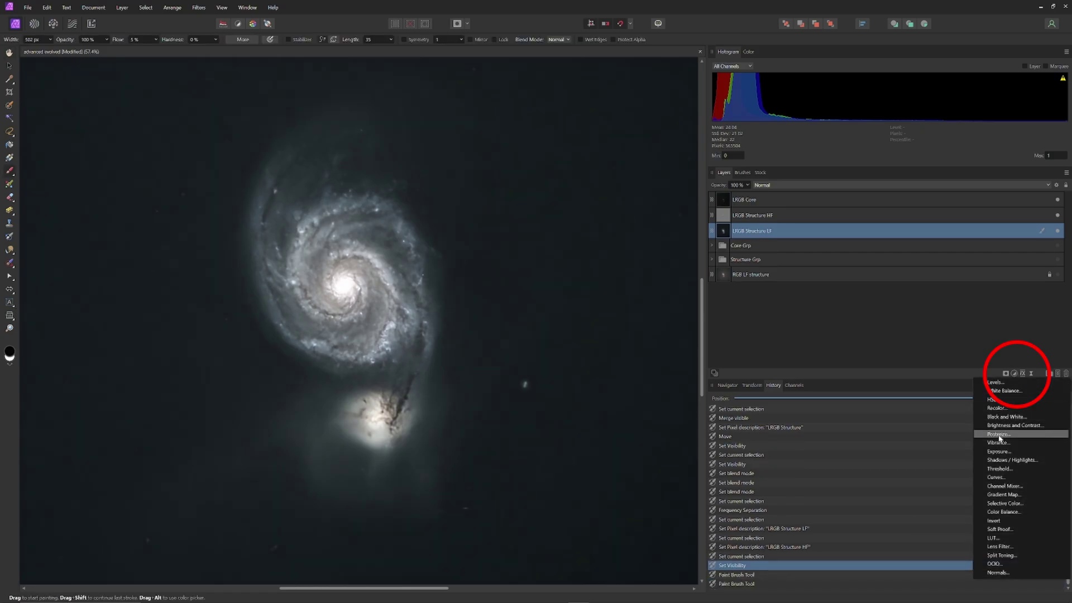
click(997, 477)
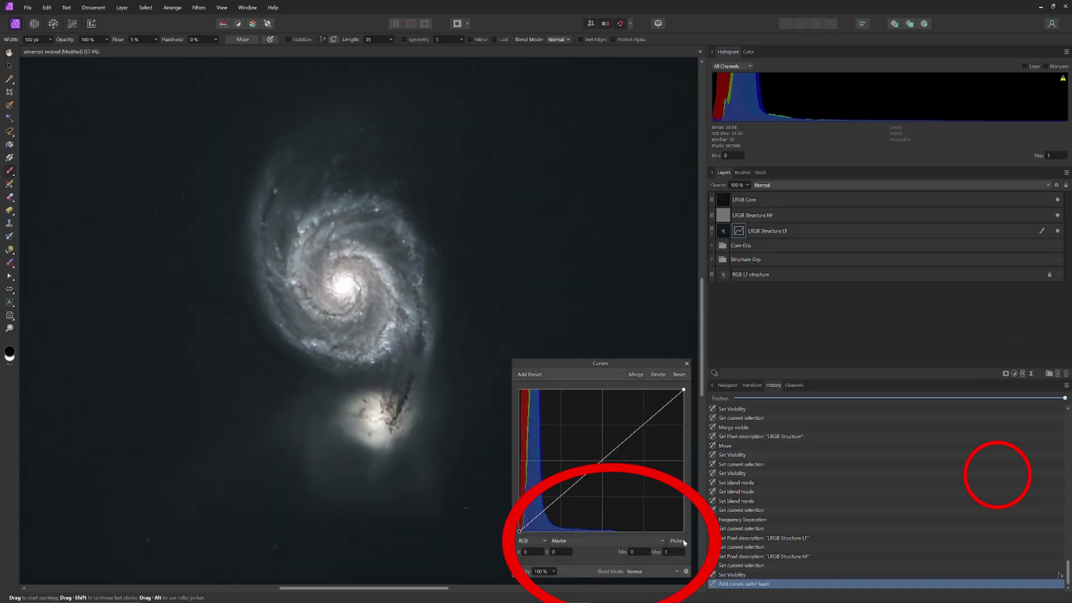
click(662, 541)
click(642, 585)
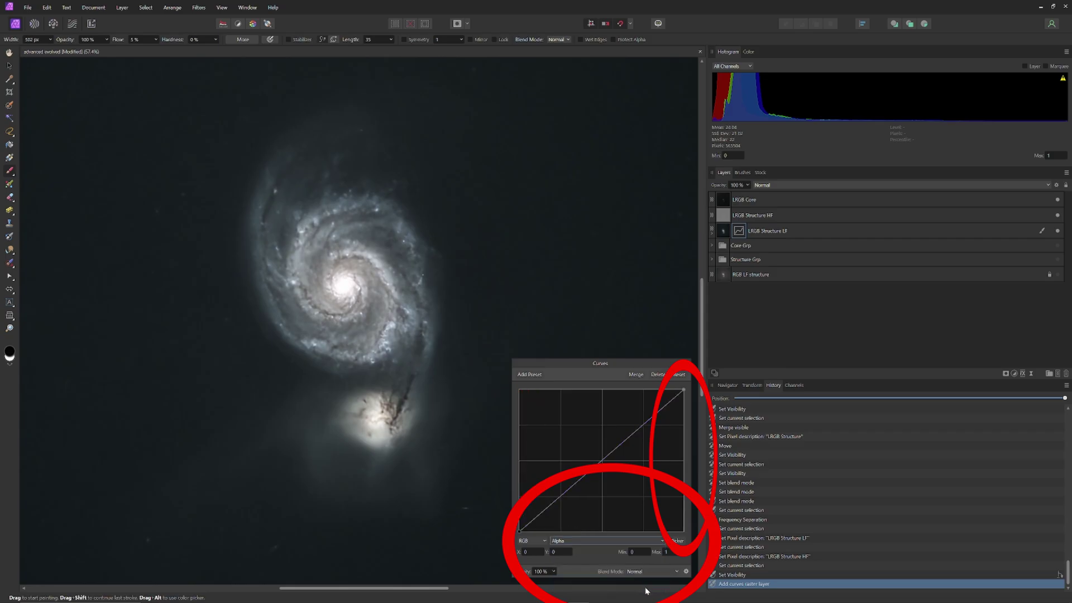
drag(684, 390, 685, 530)
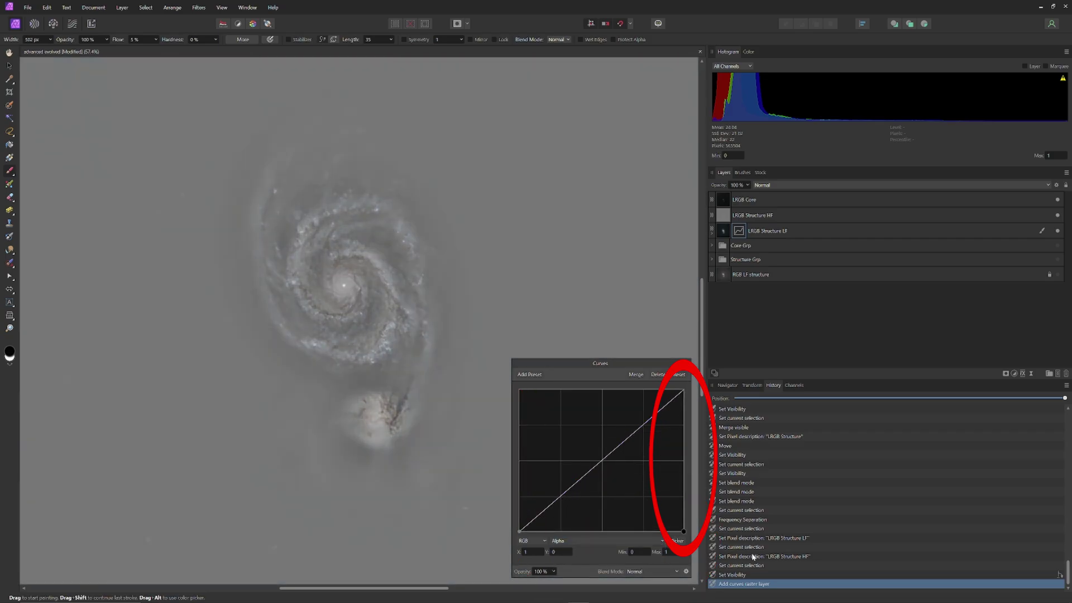
Step: Invert the mask of the Curves adjustment under LRGB Structure LF and make white the brush's foreground colour
click(710, 231)
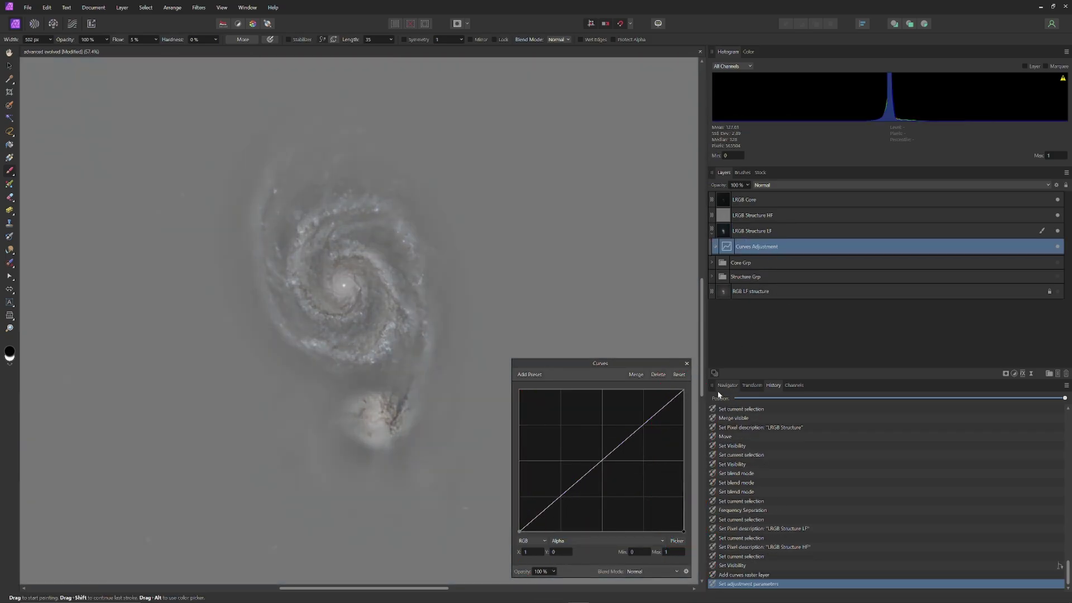
key(ctrl+i)
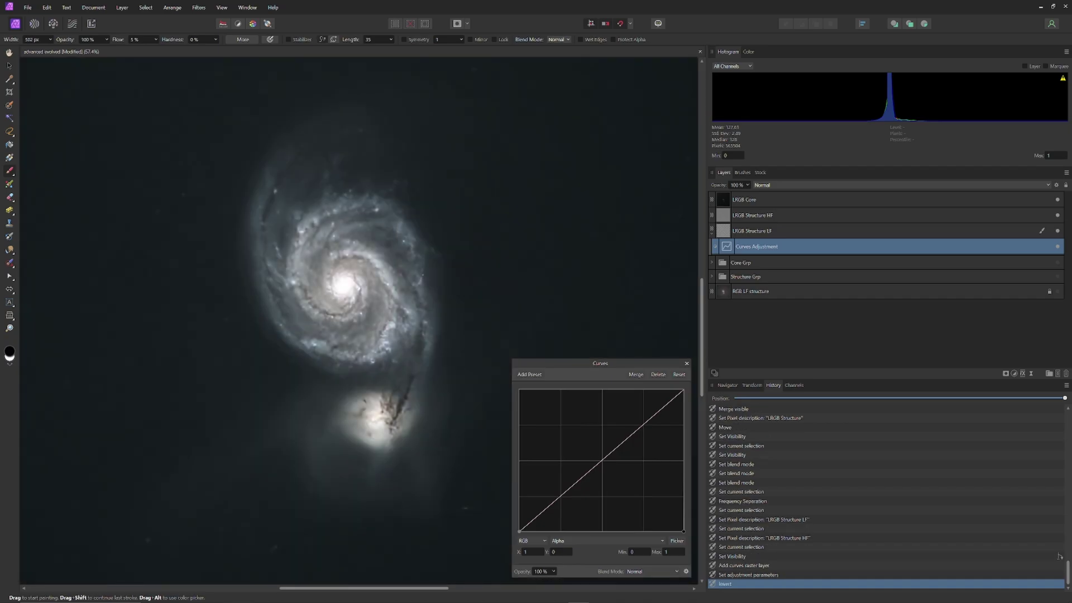
click(11, 360)
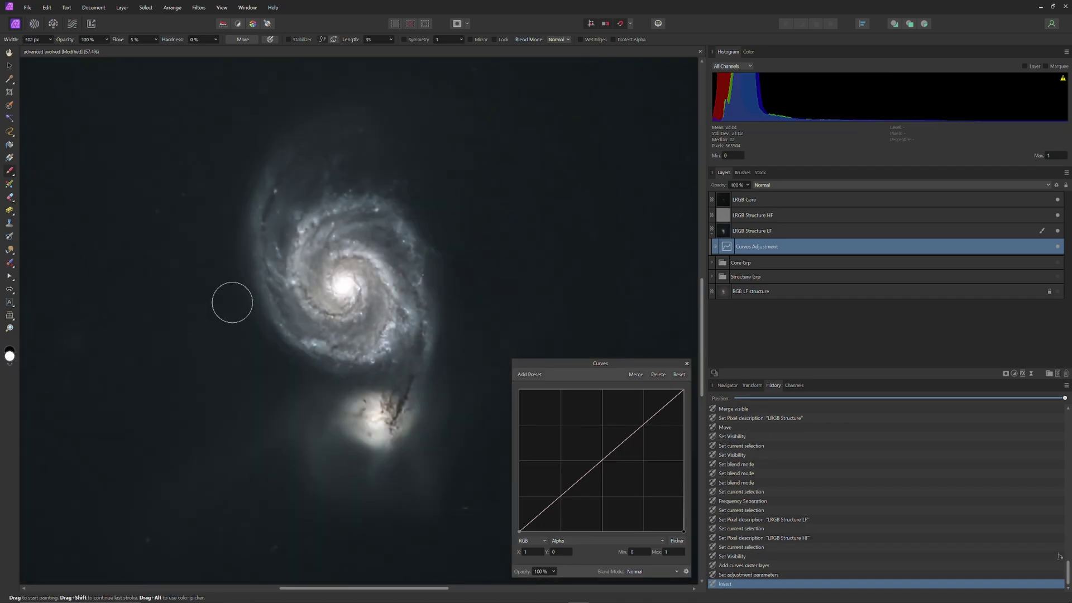
Step: Try painting white over the spiral galaxy's core on the LRGB Structure LF Curves mask with the brush reduced to 308 px
key(bracketleft)
key(bracketleft)
key(bracketleft)
key(bracketleft)
click(342, 285)
click(346, 286)
click(357, 290)
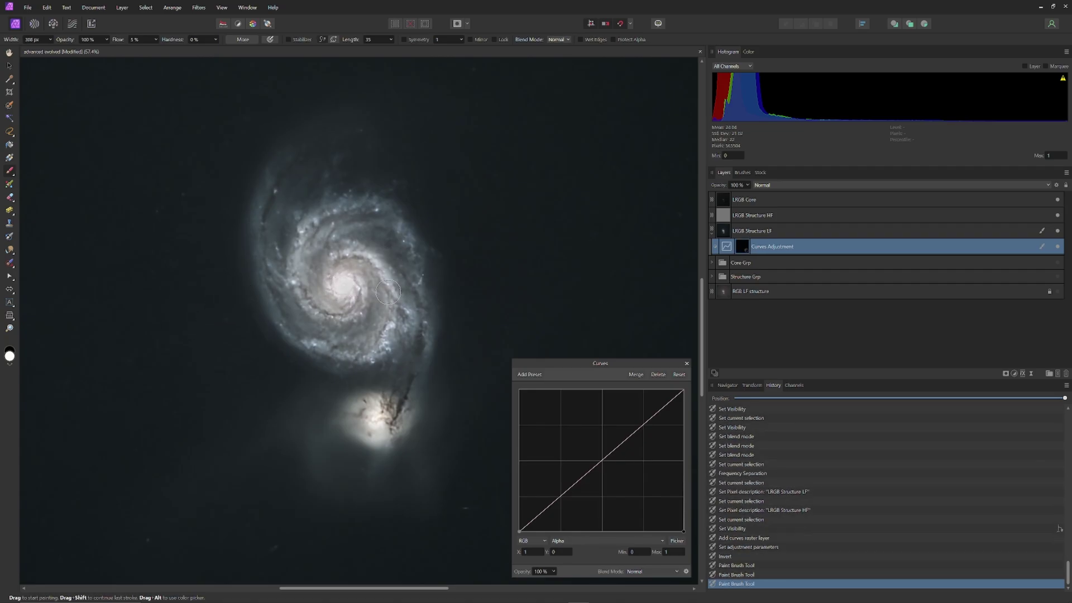
Step: Try another white stroke over the spiral galaxy's core with the brush enlarged to 428 px
key(bracketleft)
key(bracketleft)
key(bracketleft)
key(bracketleft)
key(bracketleft)
key(bracketright)
key(bracketright)
key(bracketright)
key(bracketright)
key(bracketright)
key(bracketright)
key(bracketright)
click(346, 291)
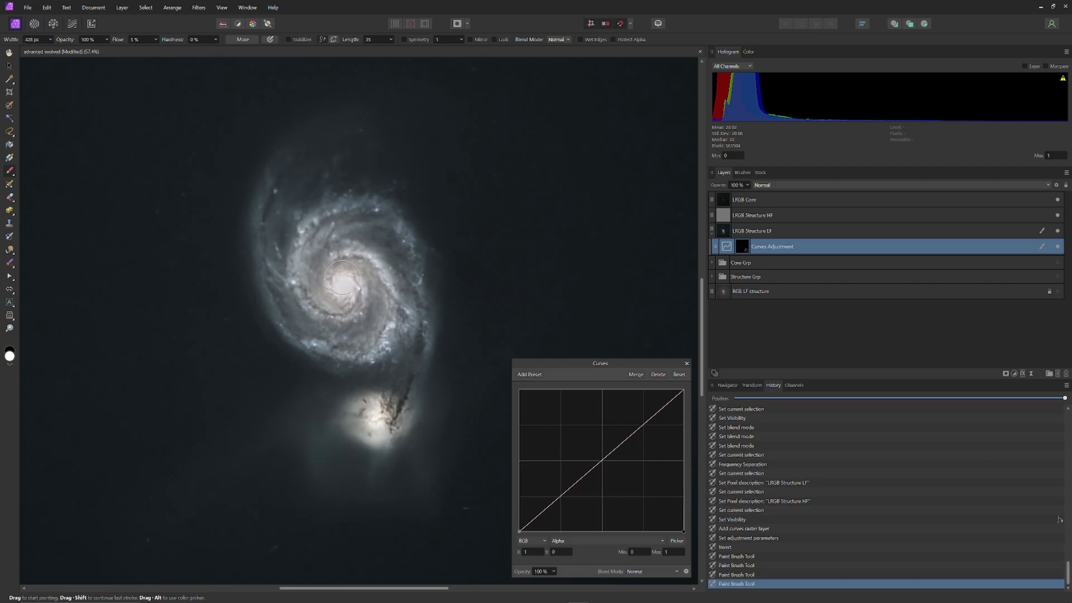
Step: Undo the four brush strokes on the Curves adjustment's mask
key(ctrl+z)
key(ctrl+z)
key(ctrl+z)
key(ctrl+z)
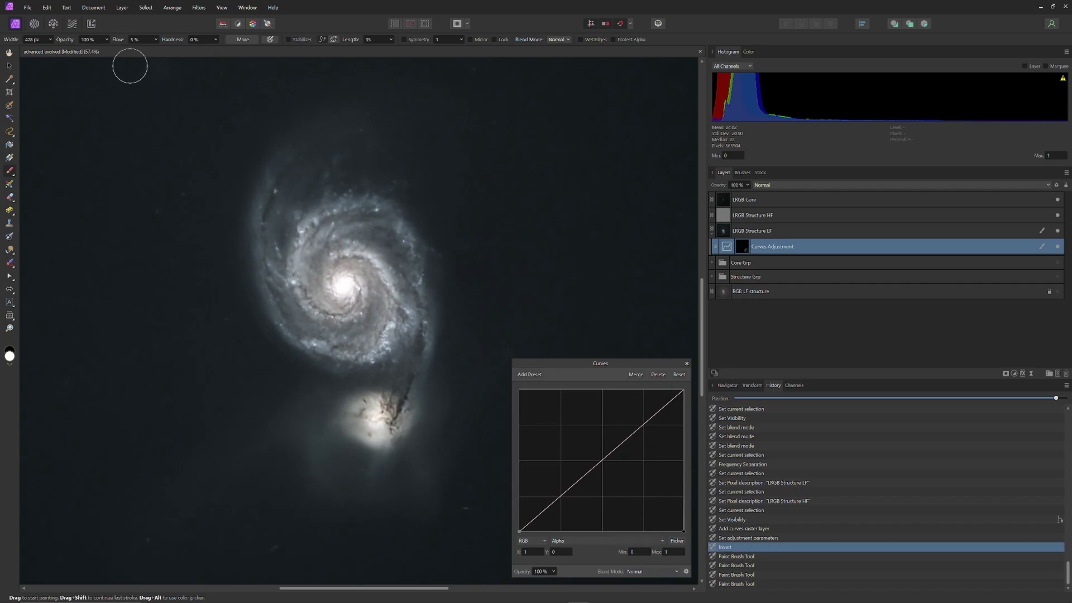
Step: Try painting the spiral galaxy's core on the mask with a lower brush opacity
click(107, 40)
drag(108, 41, 56, 49)
click(346, 284)
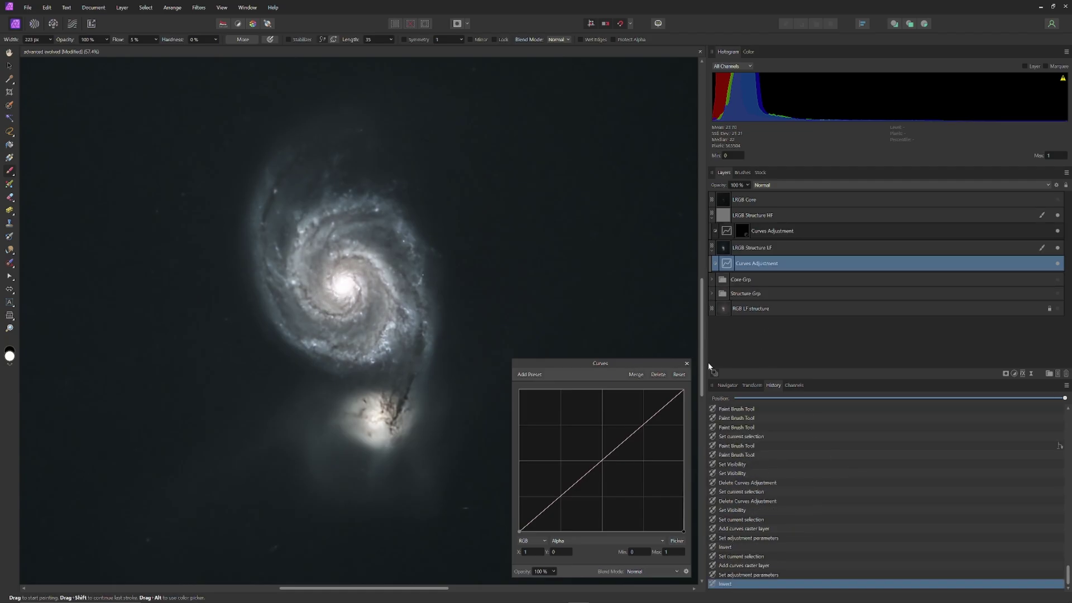
Step: Paint white over the spiral galaxy's core on the LRGB Structure HF Curves mask, using a 223 px brush and reducing it to 117 px
click(797, 231)
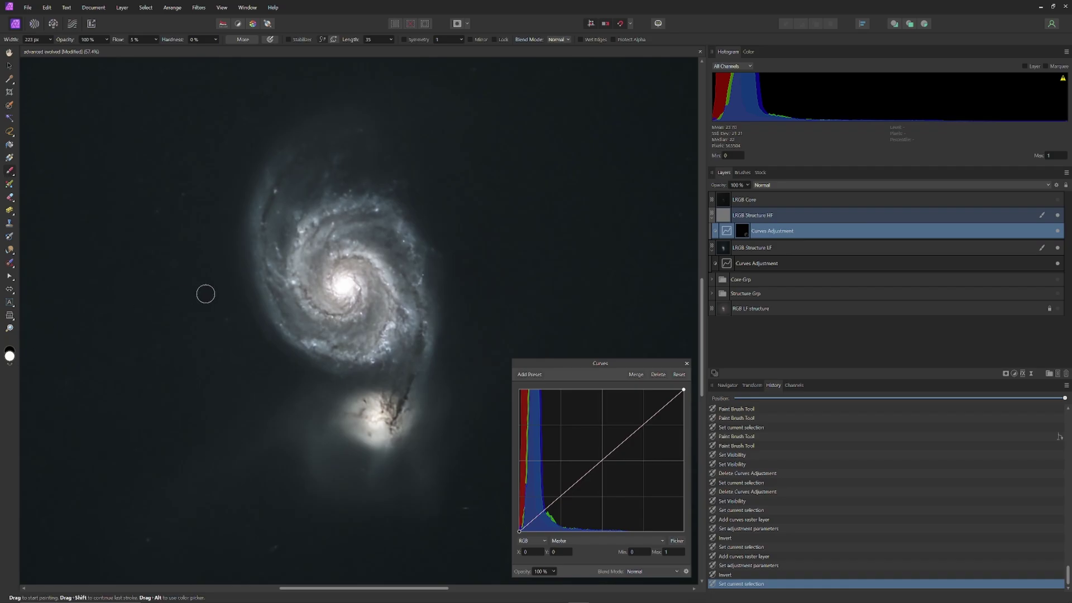
drag(329, 279, 342, 290)
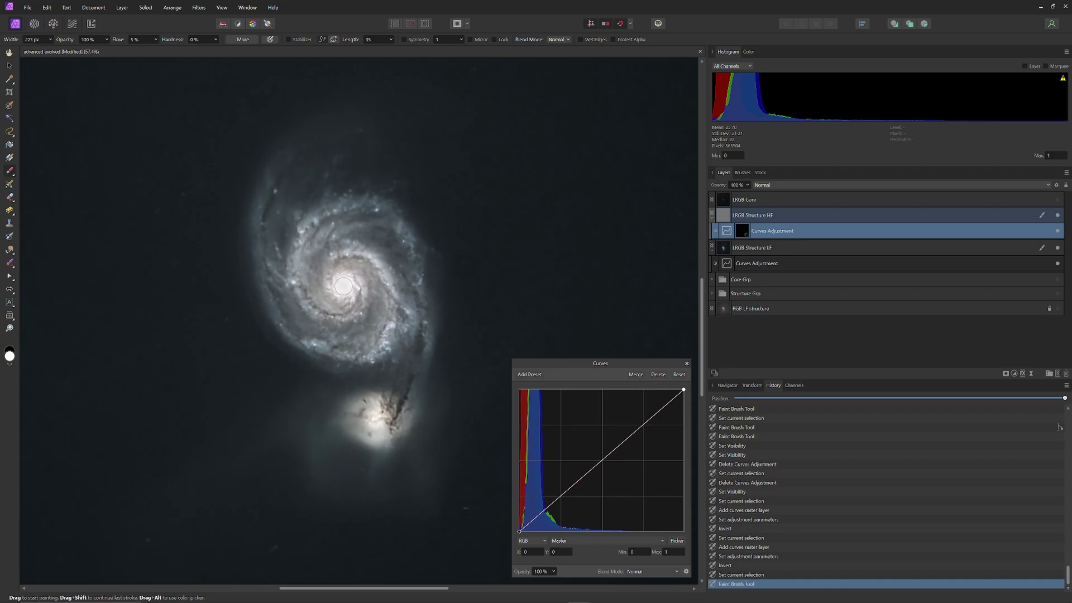
key(bracketleft)
key(bracketleft)
key(bracketleft)
key(bracketleft)
key(bracketleft)
key(bracketleft)
drag(339, 285, 344, 289)
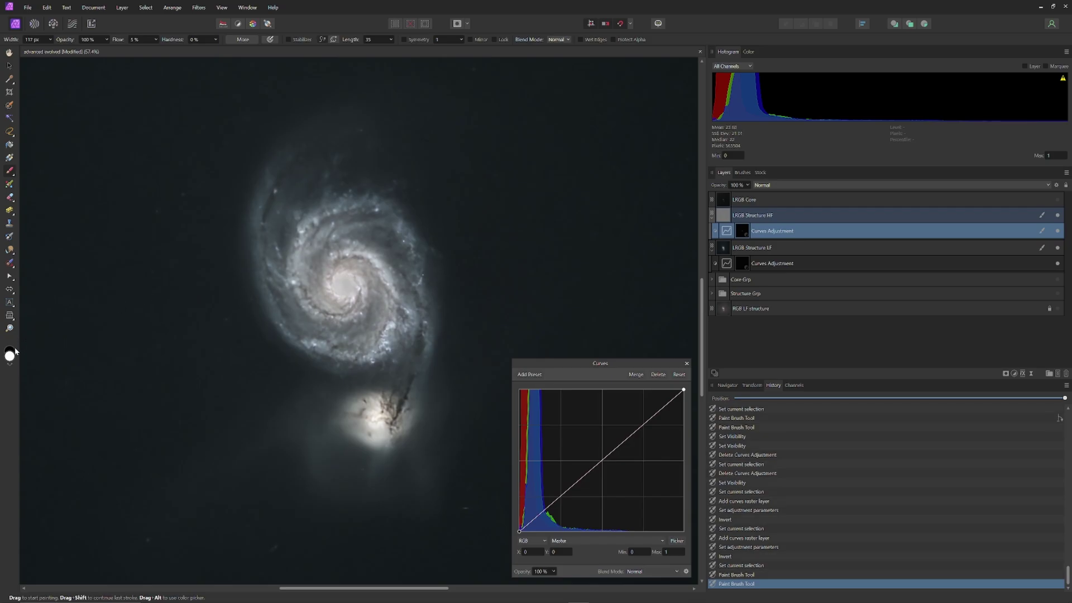
Step: Refine the core on the LRGB Structure HF Curves mask with white, black and again white strokes using the 117 px brush
drag(348, 275, 351, 275)
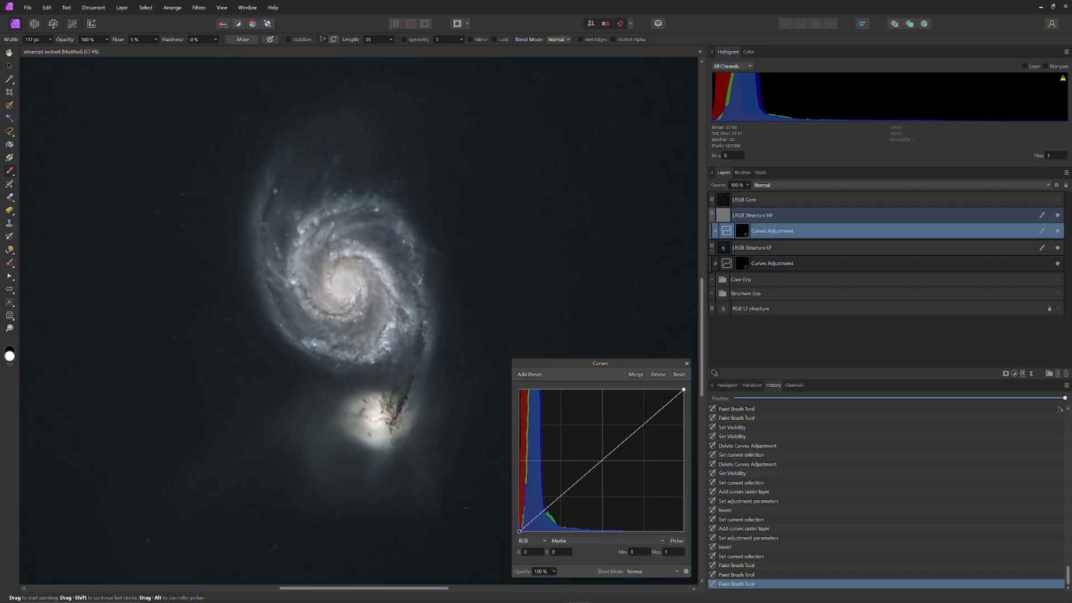
click(11, 349)
drag(340, 288, 345, 282)
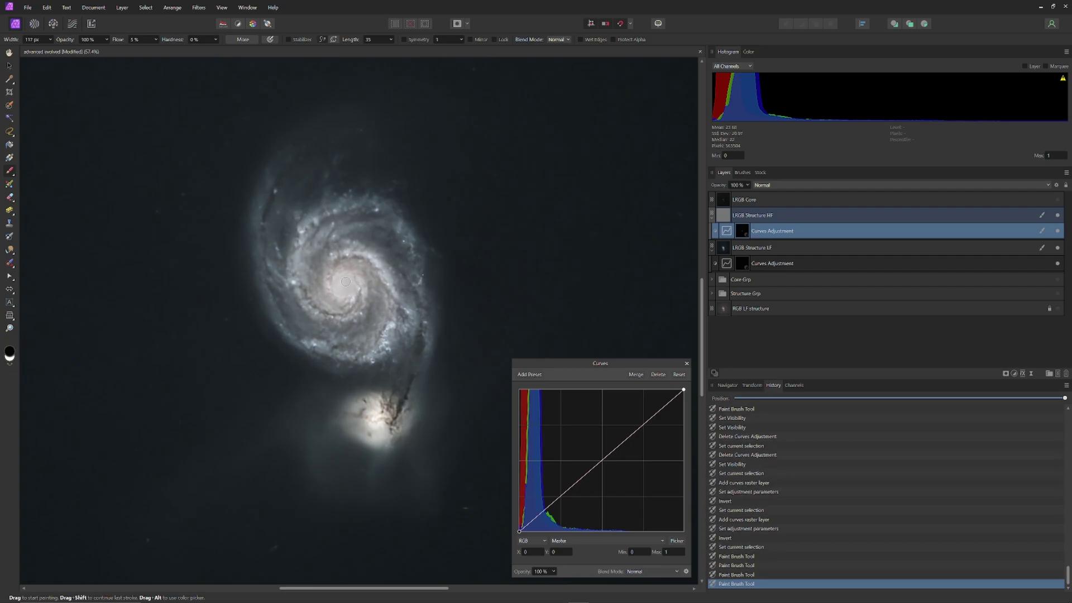
click(14, 361)
drag(343, 285, 346, 281)
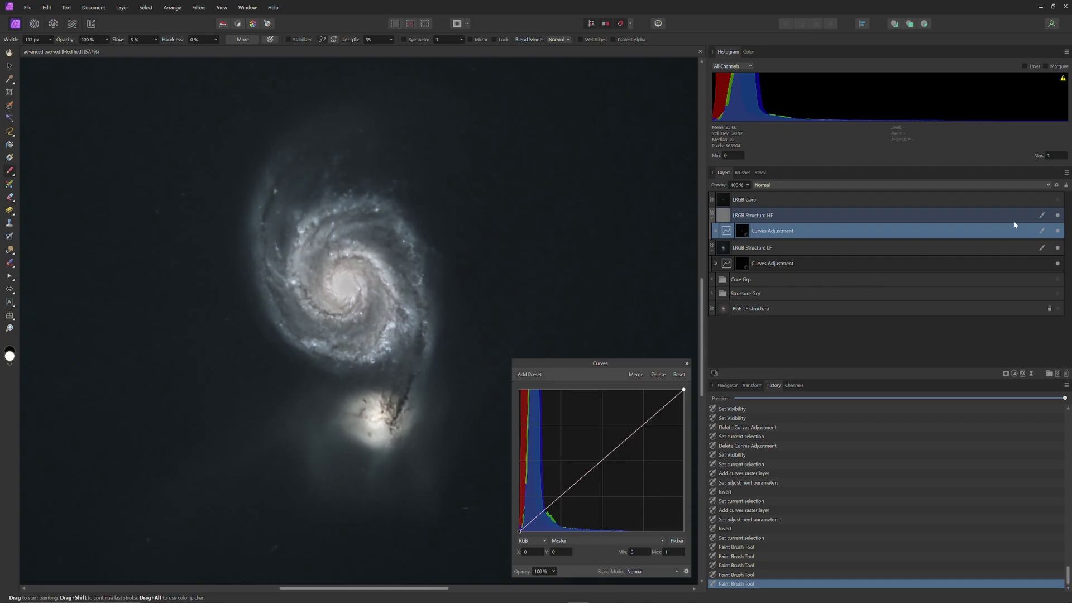
Step: Show the LRGB Core layer and paint white around the spiral's core on the LRGB Structure LF Curves mask with a 204 px brush
click(1058, 200)
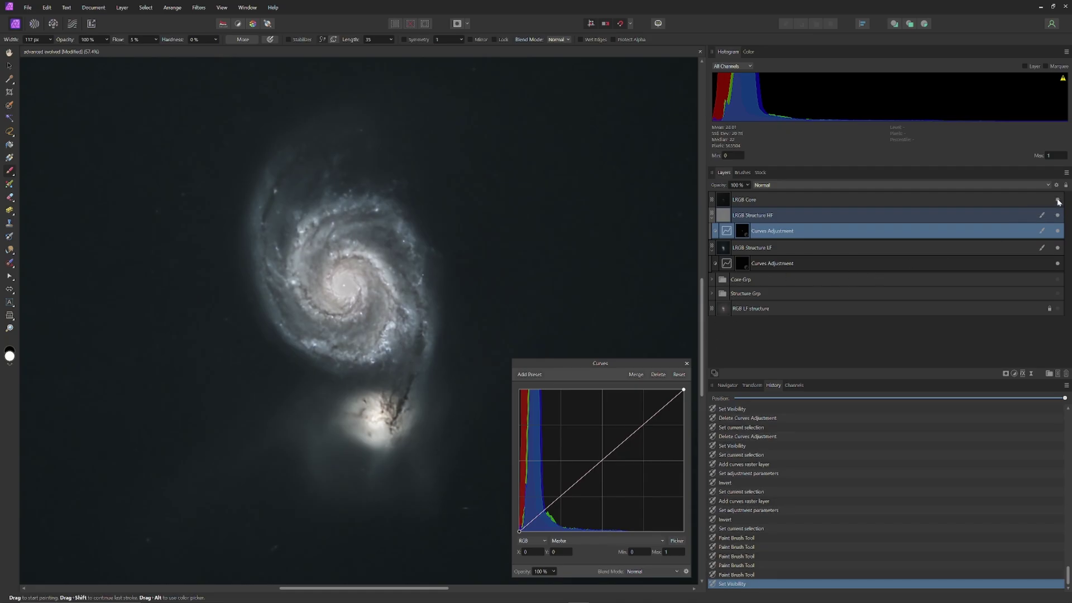
click(837, 265)
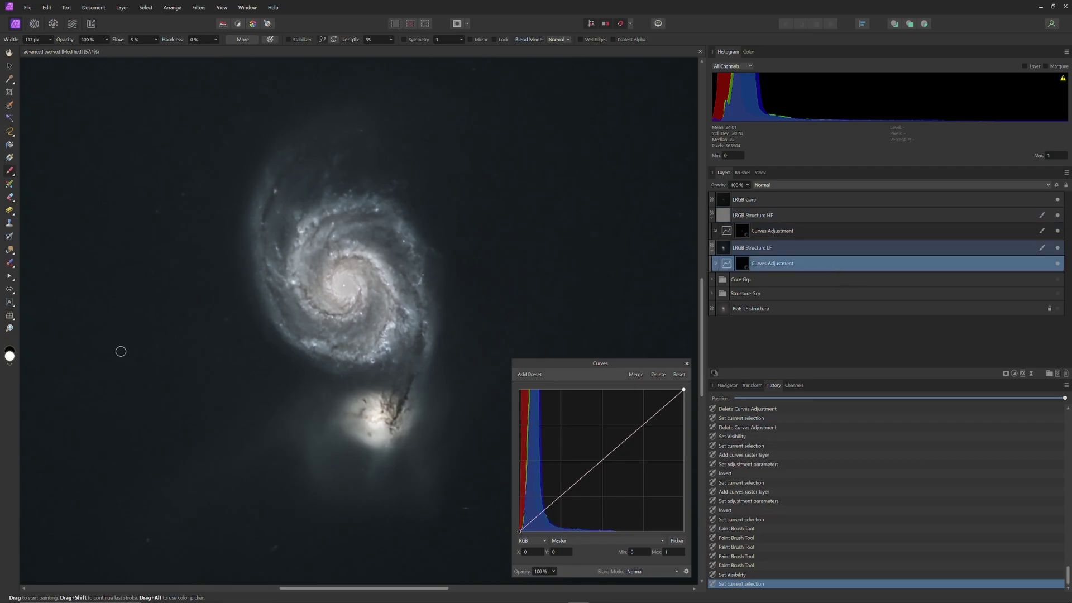
drag(343, 280, 351, 288)
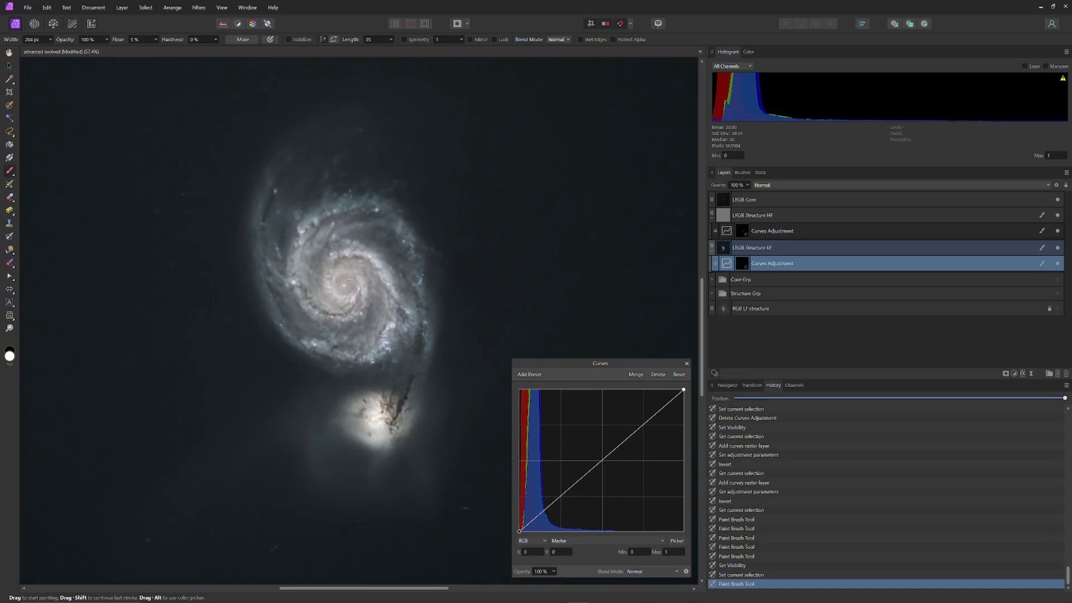
drag(331, 285, 335, 282)
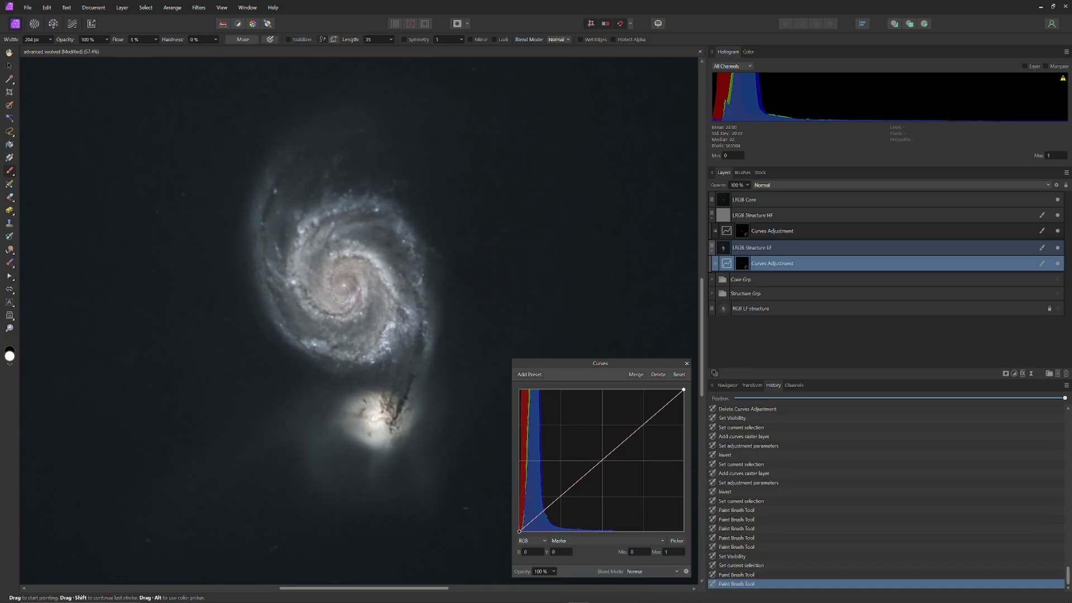
click(328, 282)
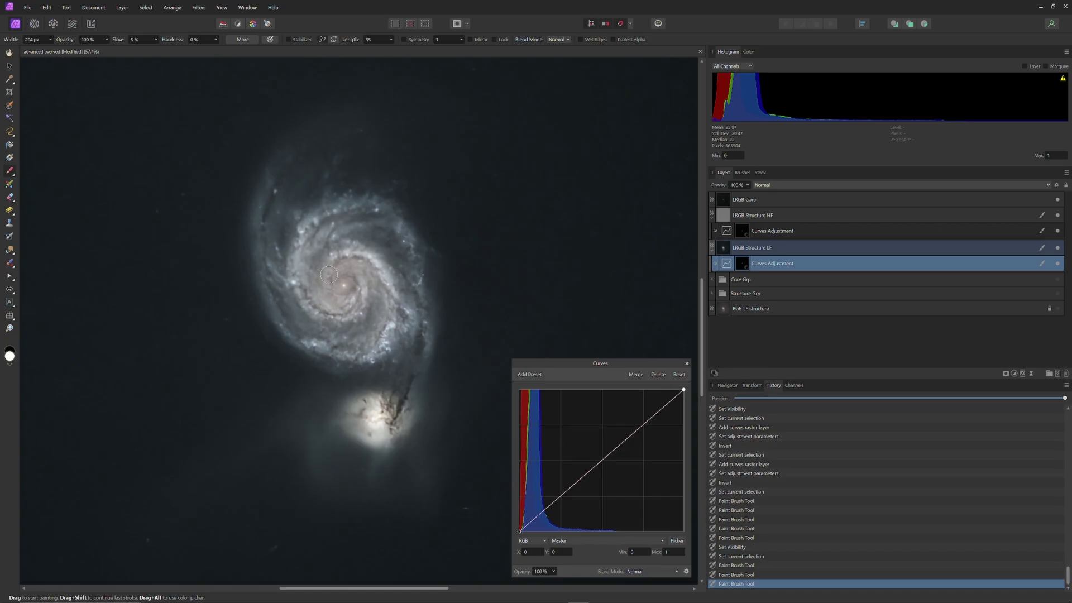
click(352, 277)
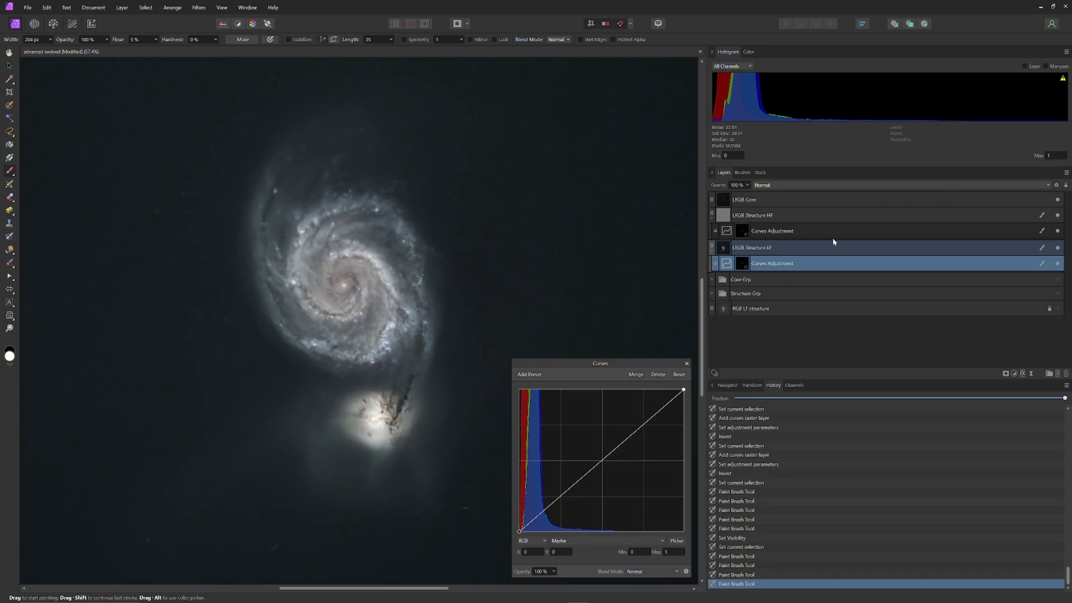
Step: Apply a Gaussian Frequency Separation with a 2 px radius to the LRGB Core layer
click(786, 201)
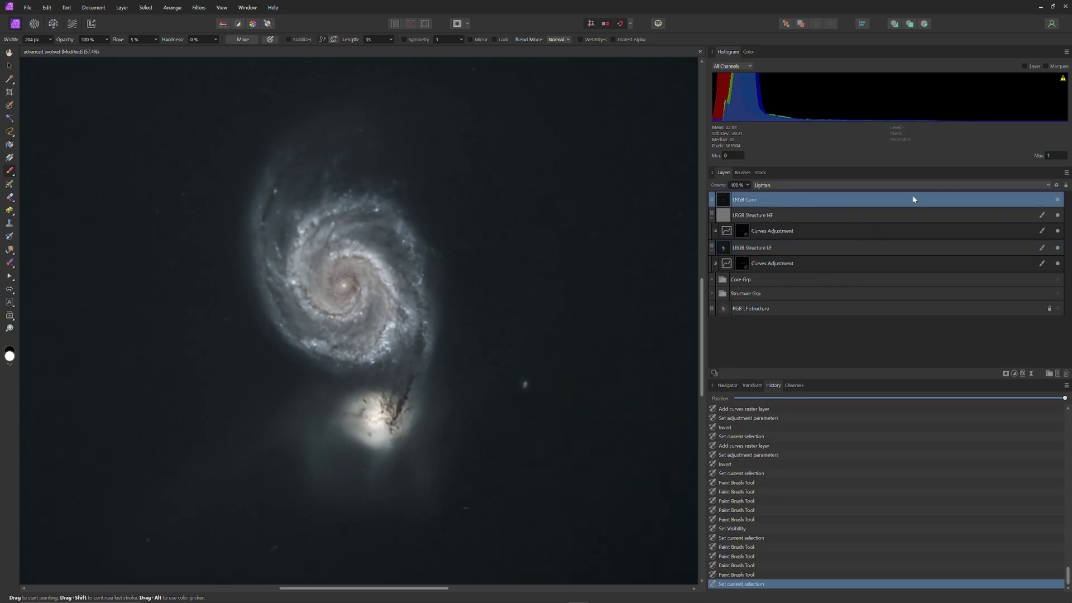
click(198, 8)
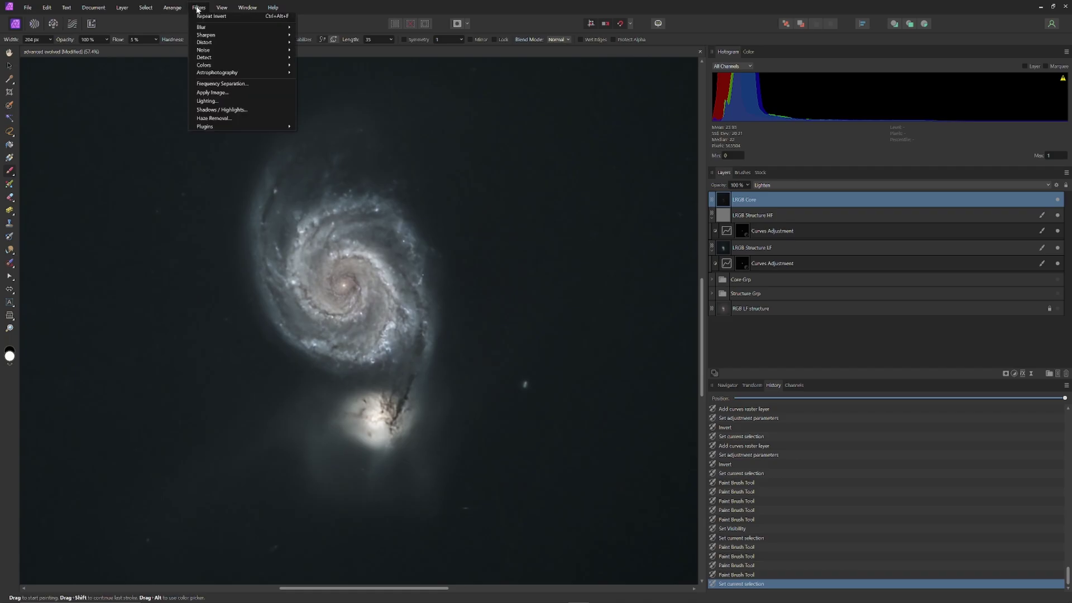
click(220, 84)
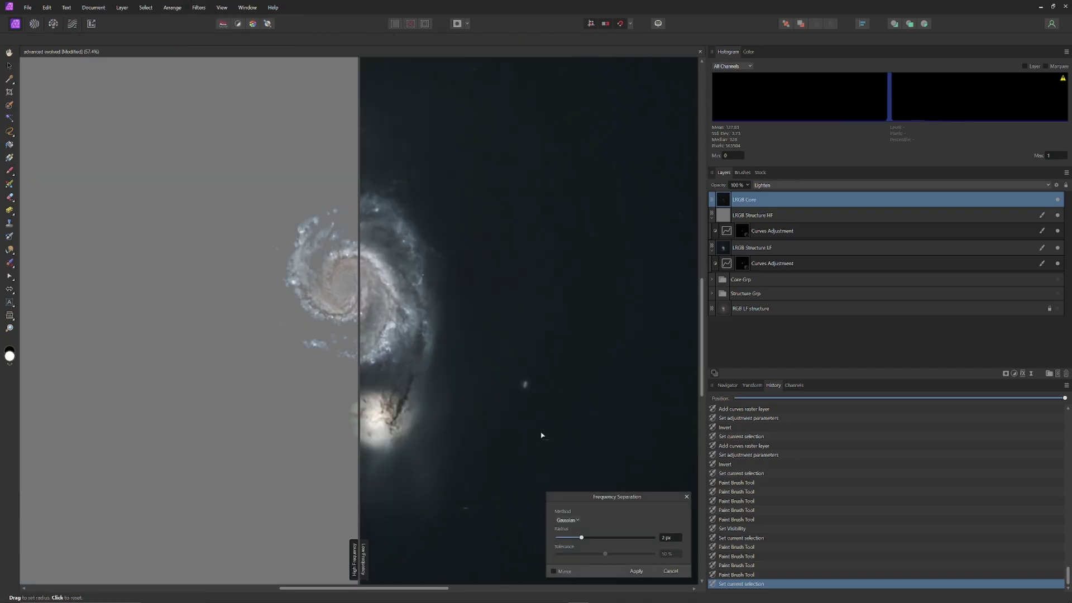
click(636, 570)
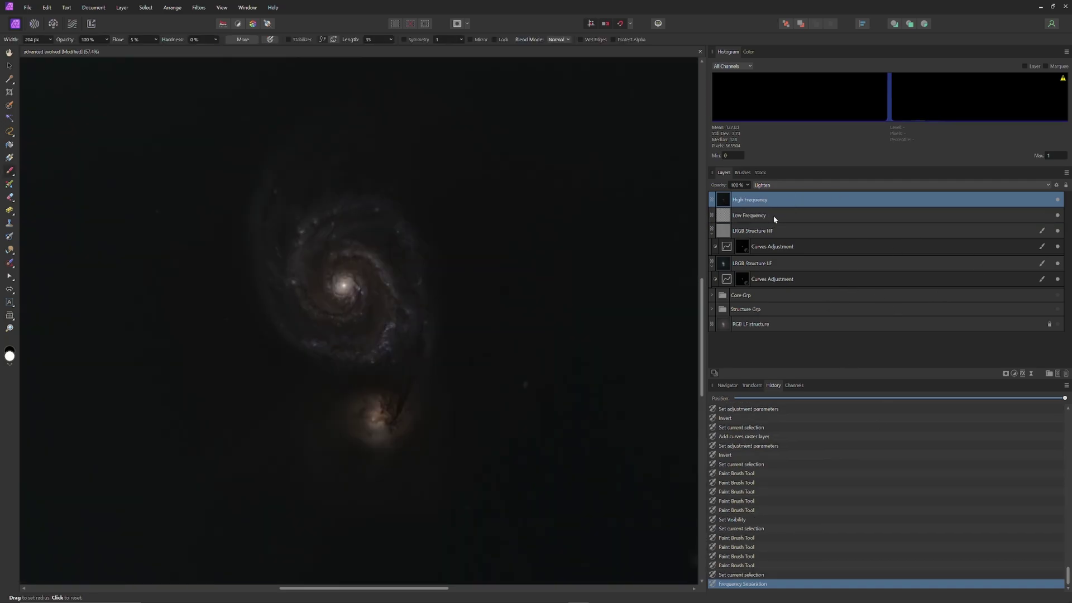
Step: Rename the new low-frequency layer "LRGB Core LF" and the new high-frequency layer "LRGB Core HF"
click(775, 220)
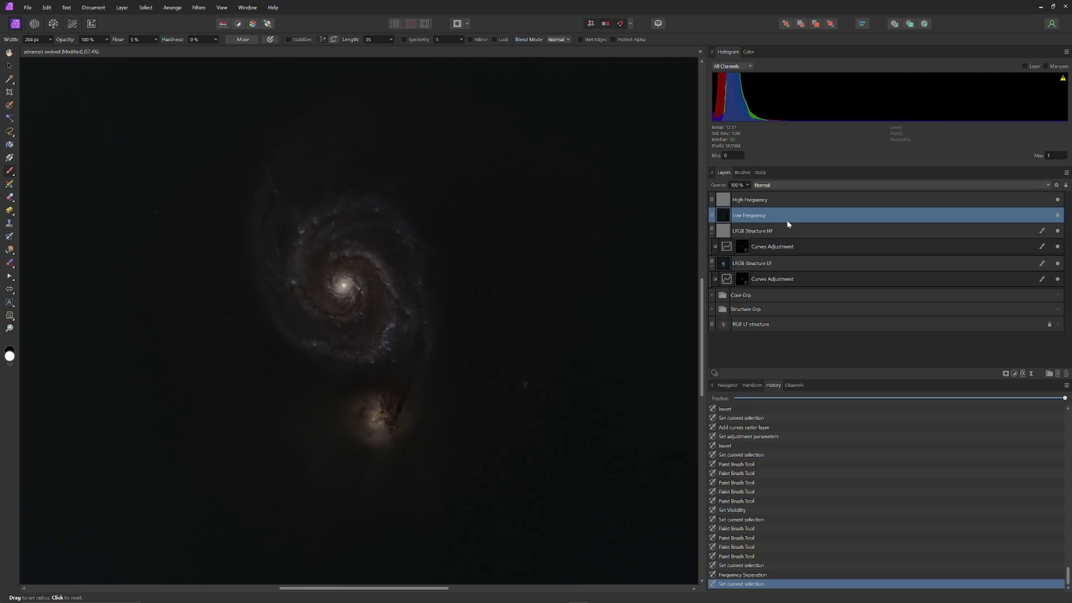
double_click(783, 218)
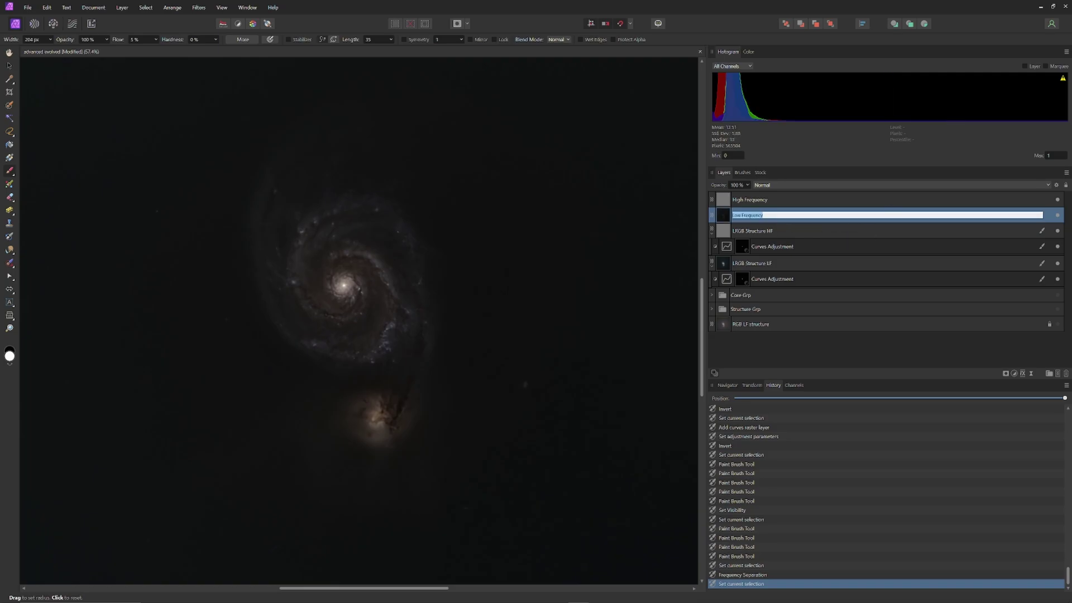
key(BackSpace)
text(LRGB Core LF)
key(Return)
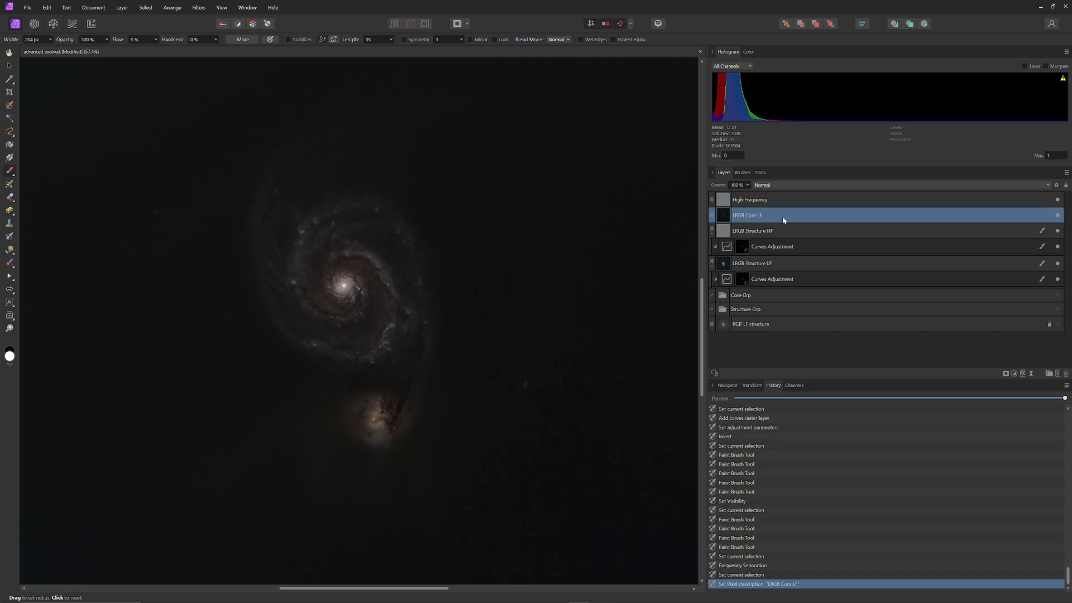
double_click(780, 201)
text(L)
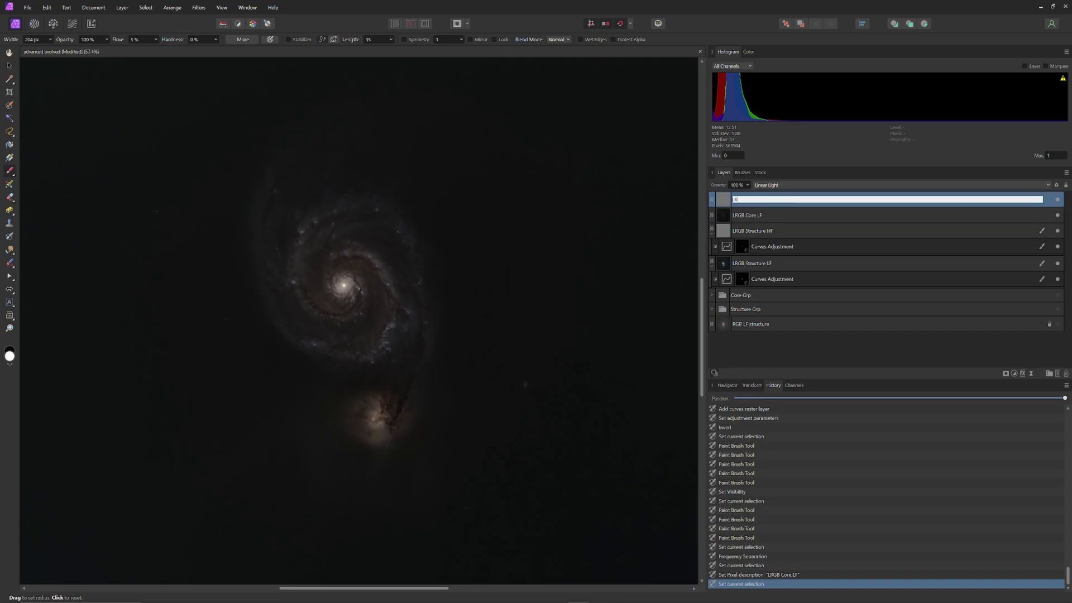
text(RGB Core HF)
key(Return)
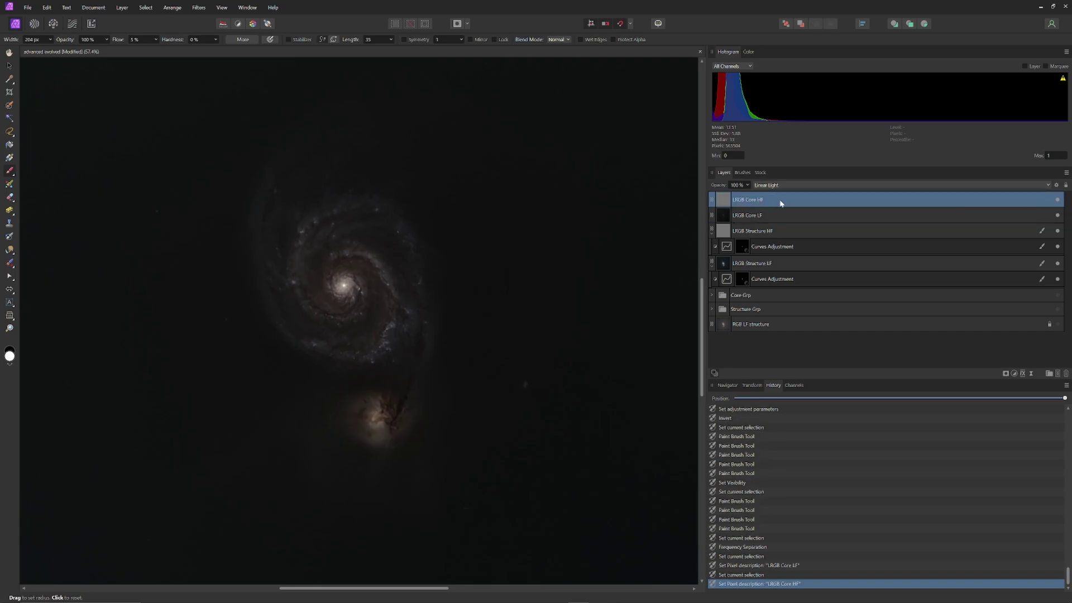
Step: Set the blend mode of the LRGB Core LF layer to Lighten
key(v)
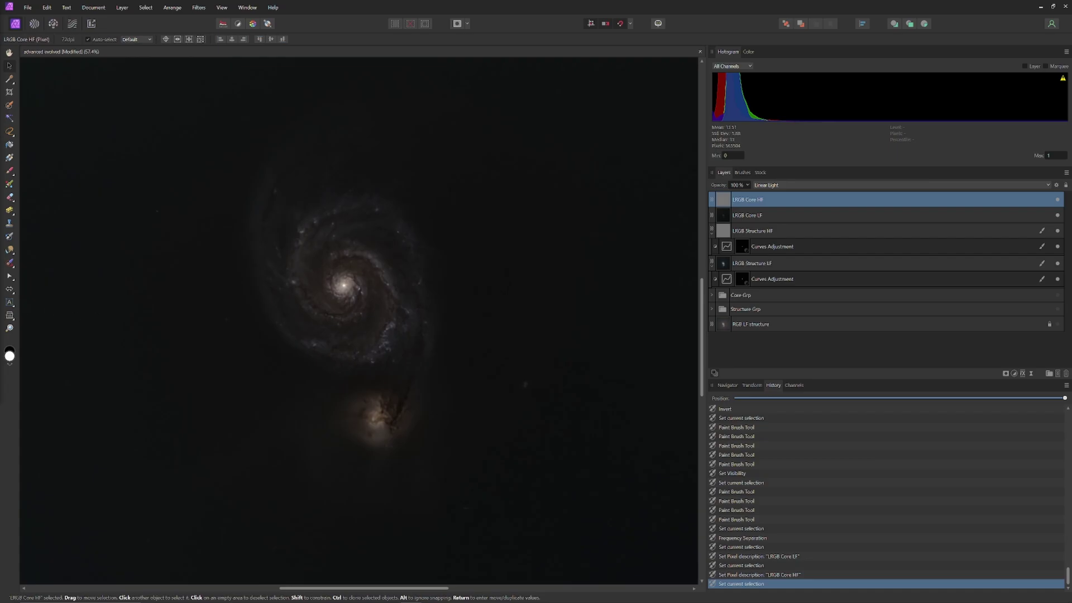
click(794, 214)
click(788, 185)
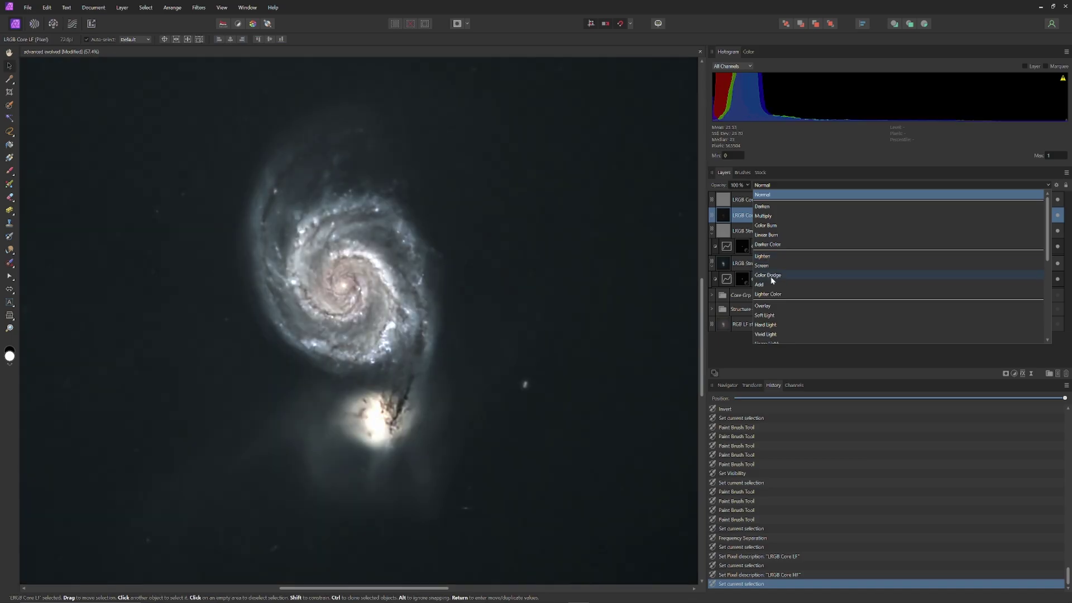
click(776, 253)
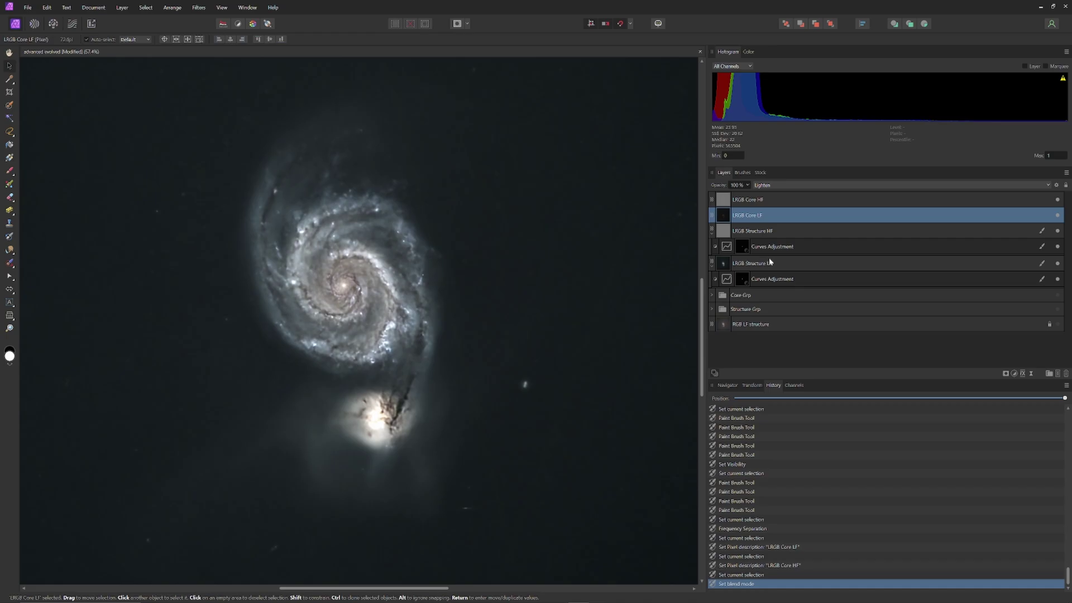
Step: Add a Brightness and Contrast adjustment to the LRGB Core LF layer
double_click(836, 215)
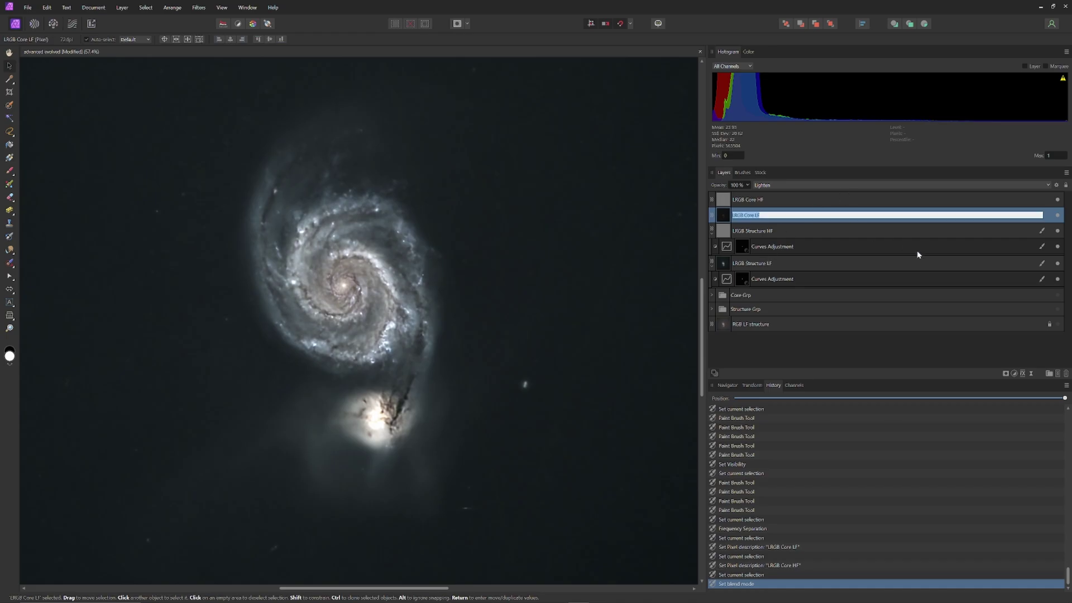
click(726, 219)
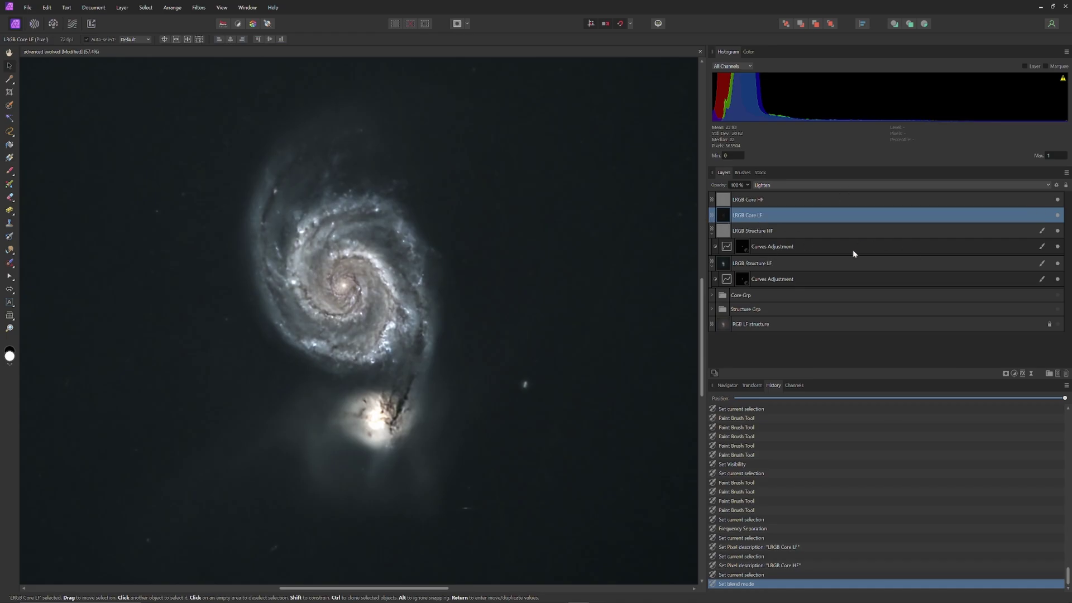
click(1014, 374)
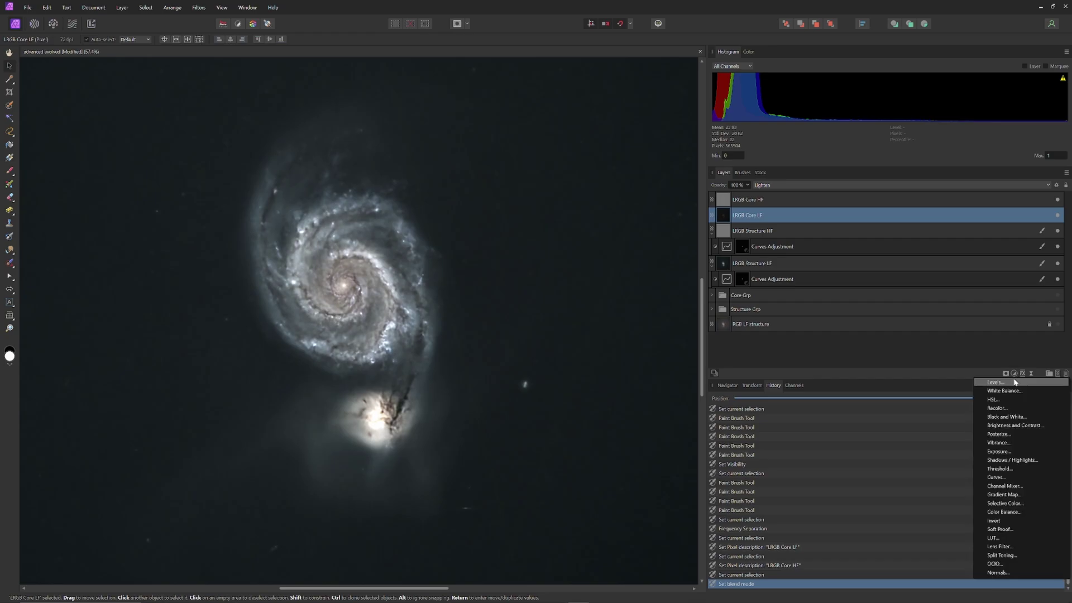
click(1015, 425)
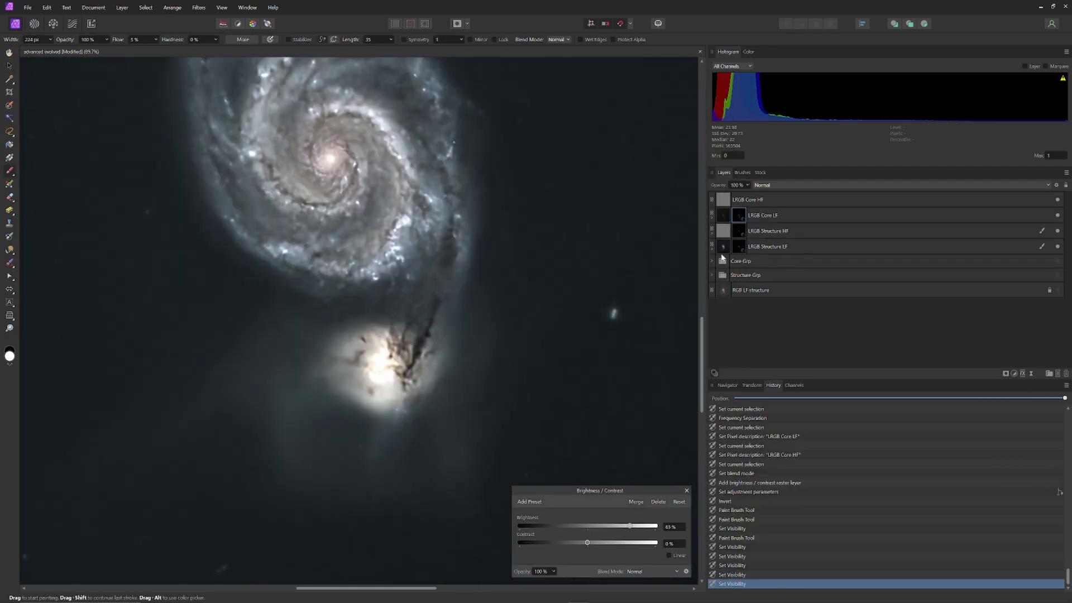
Step: Paint white over the companion galaxy's bright core on the LRGB Structure LF Curves mask with a 224 px brush
click(713, 247)
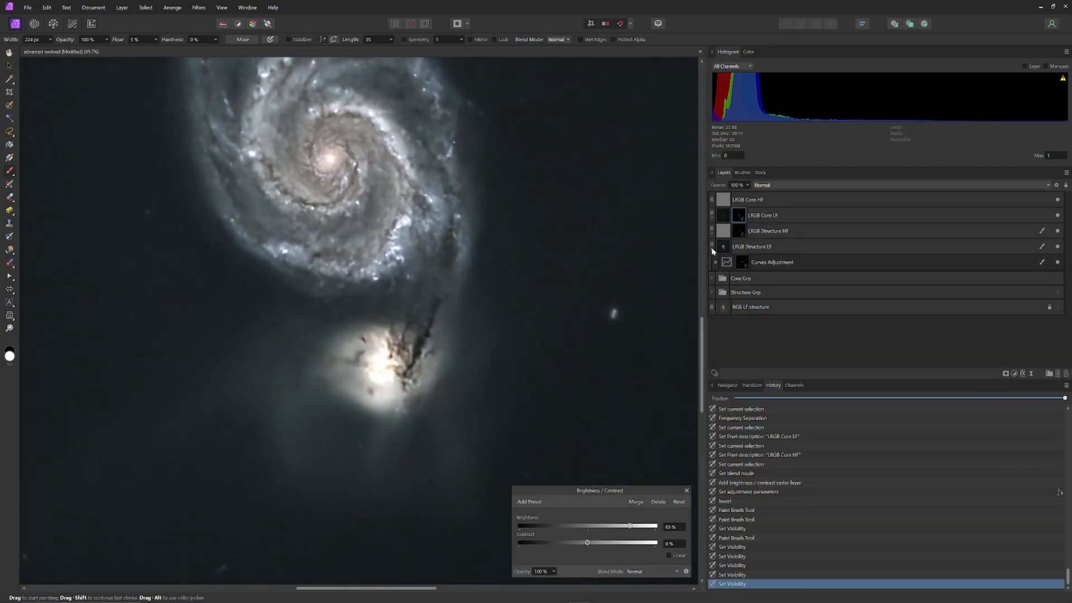
double_click(778, 264)
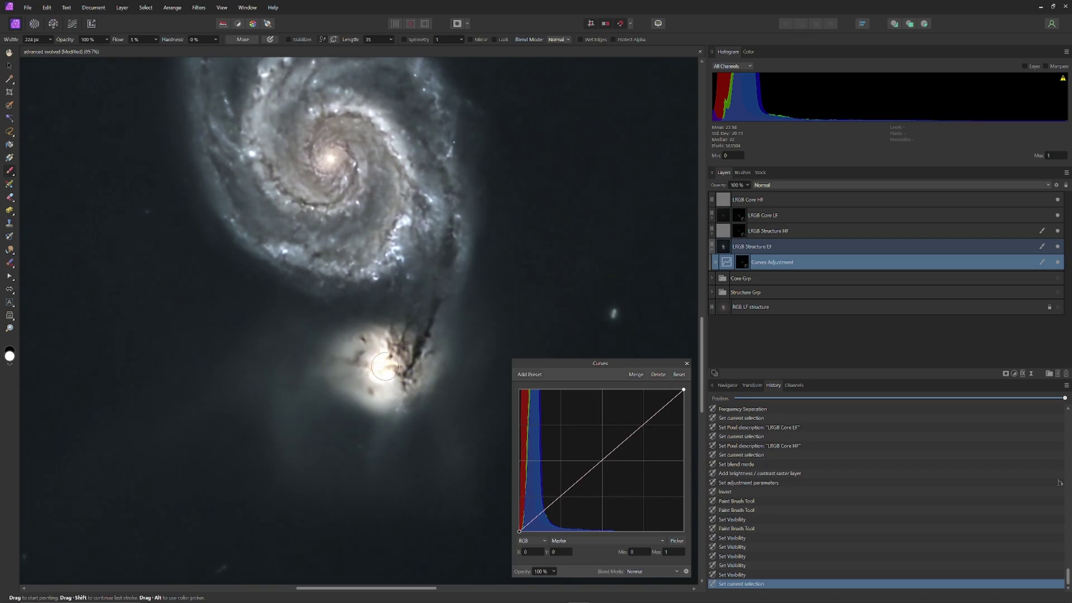
drag(385, 367, 386, 372)
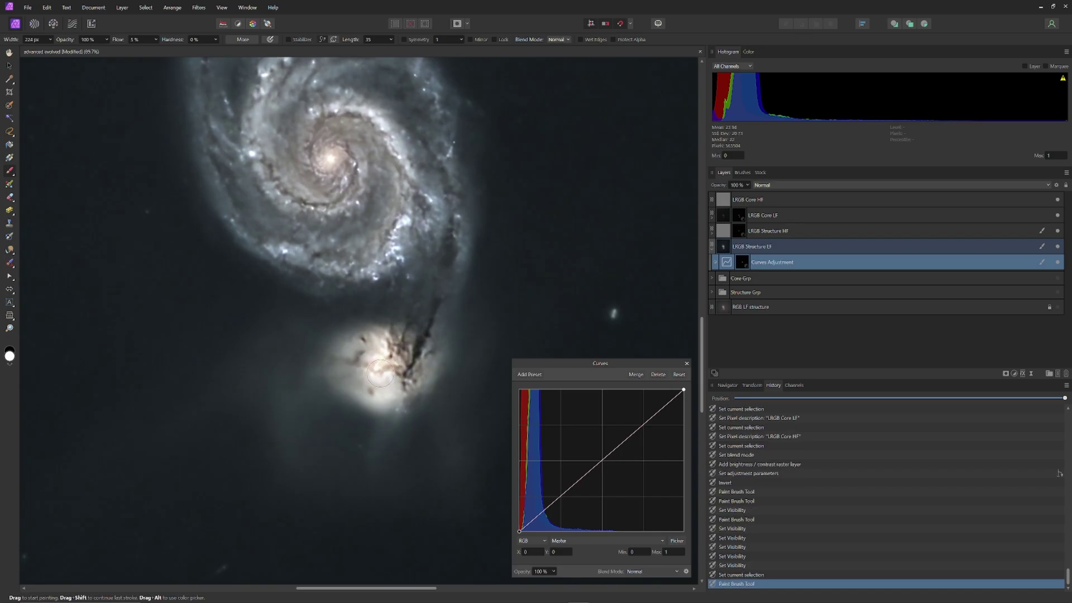
Step: Paint more white over the companion galaxy's bright core on the LRGB Structure LF Curves mask with a 162 px brush
key(bracketleft)
key(bracketleft)
key(bracketleft)
drag(385, 372, 379, 376)
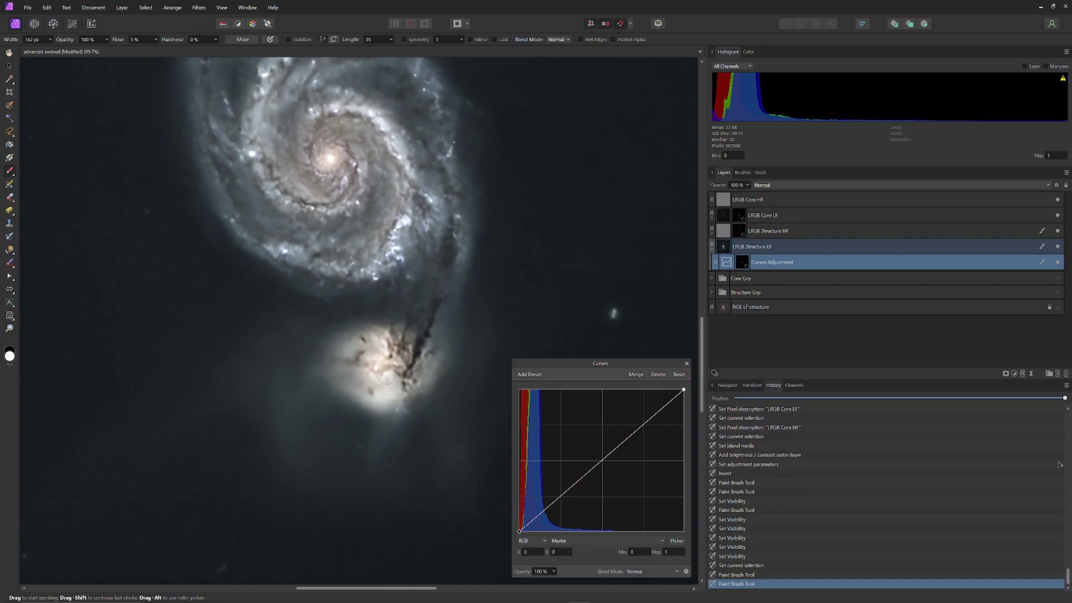
click(386, 374)
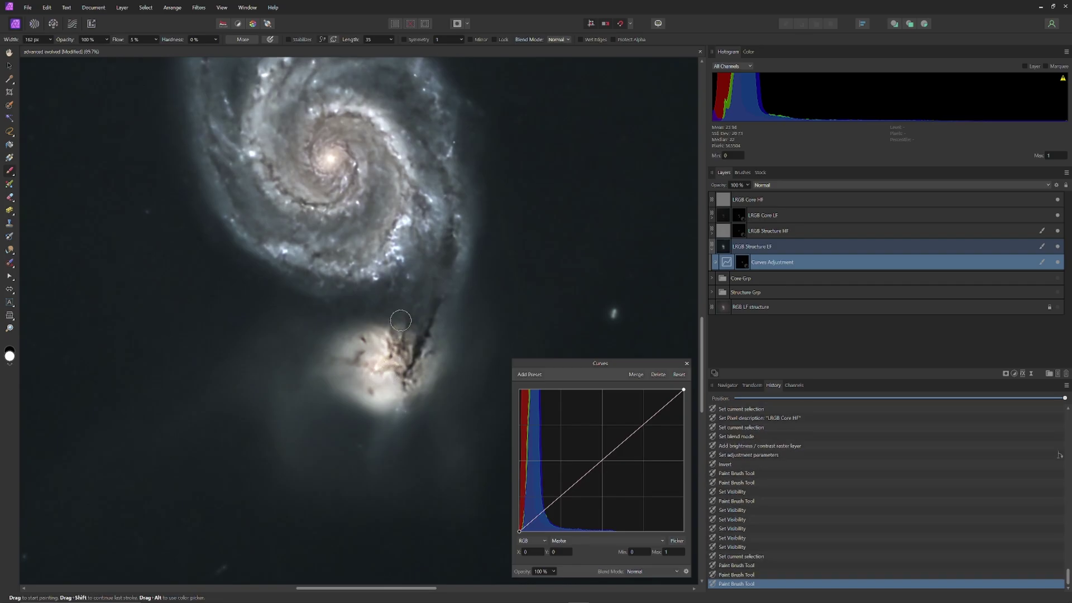
Step: Dab white along the main galaxy's inner and lower spiral arms on the same Curves mask with a 99 px brush
key(bracketleft)
click(407, 222)
click(389, 246)
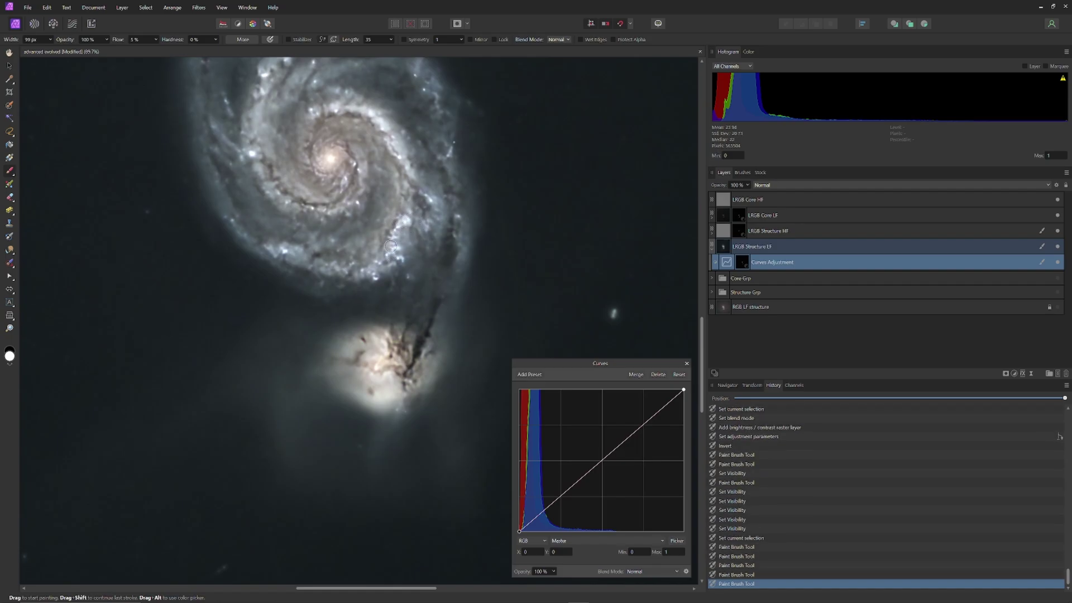
click(386, 259)
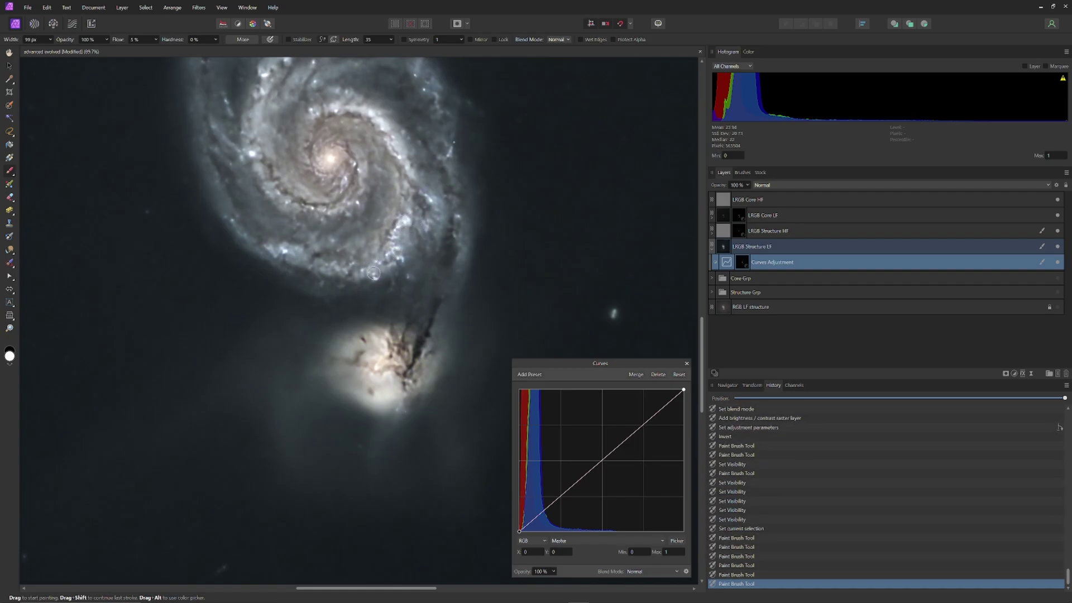
click(284, 255)
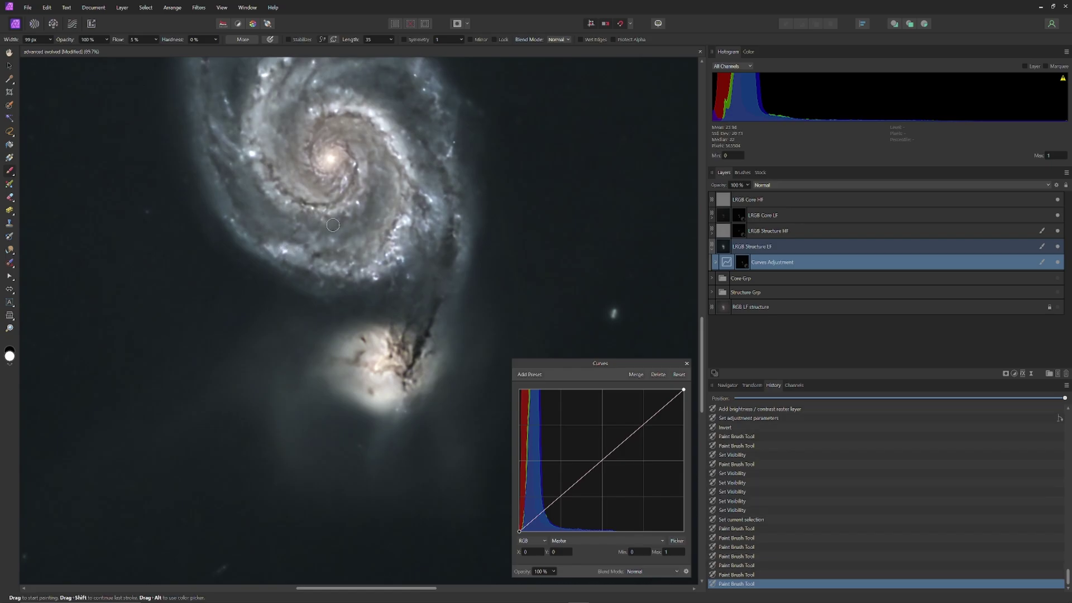
click(357, 203)
click(358, 163)
click(312, 210)
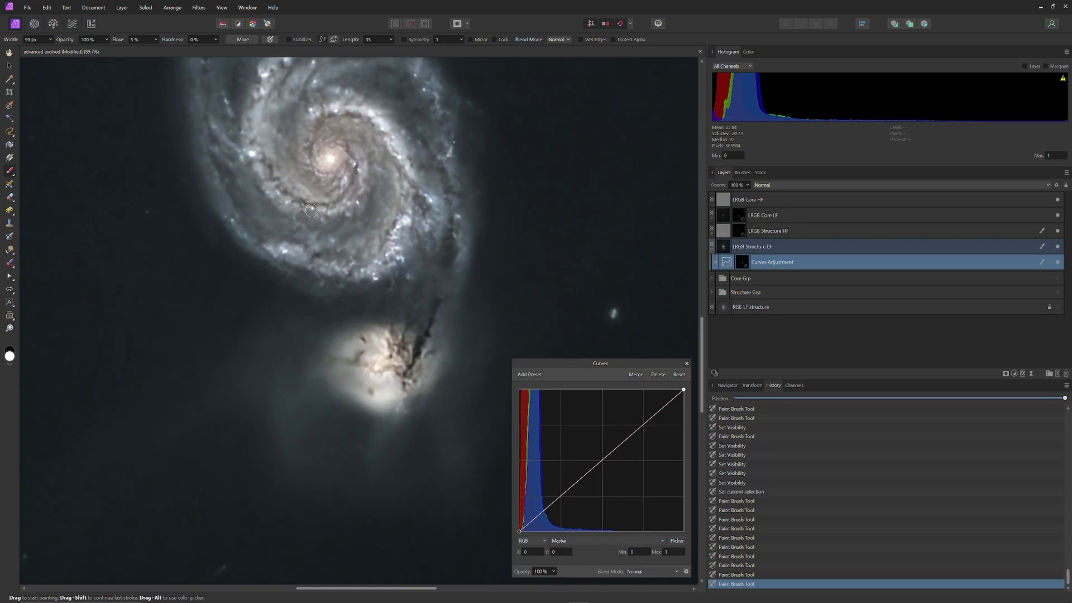